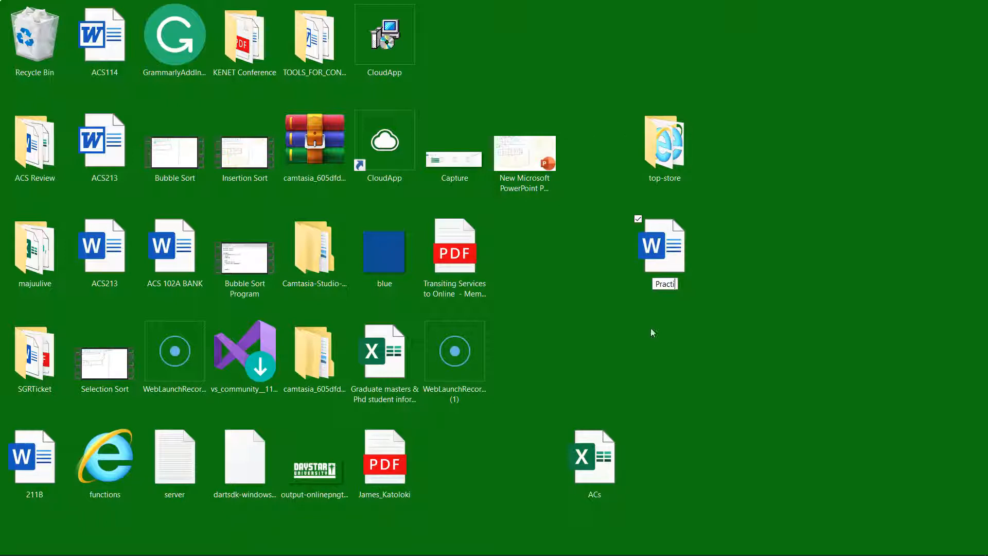
Step: Finish renaming the new desktop Word document to Practice
{"action": "type", "text": "ce"}
{"action": "key", "text": "Return"}
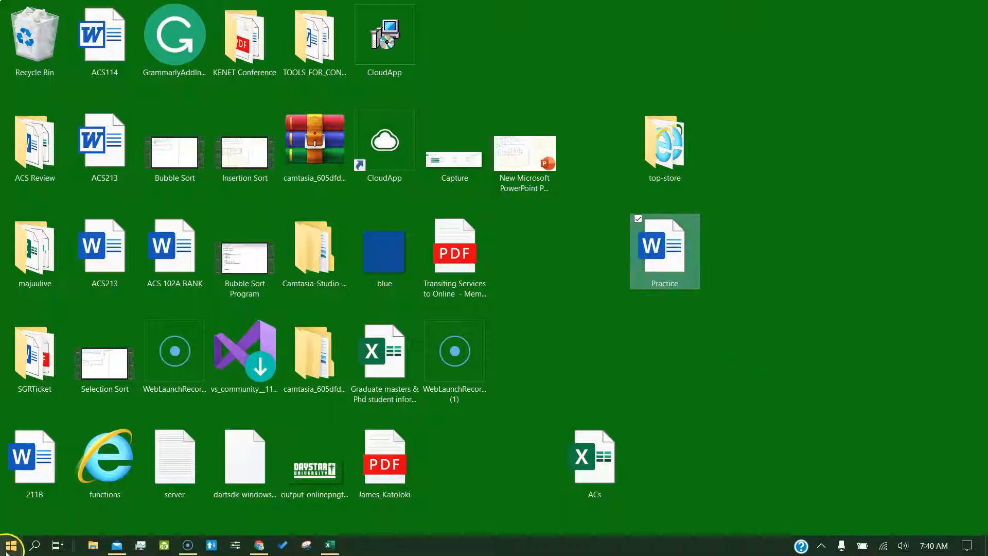
{"action": "left_click", "coordinate": [34, 546]}
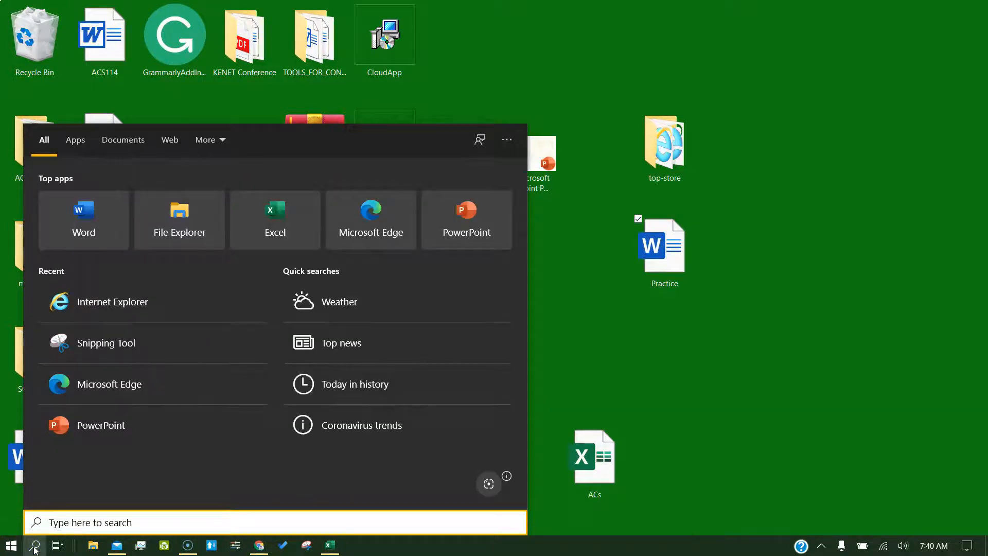
Step: Launch Word from the Start search and start a maximized blank document
{"action": "type", "text": "word"}
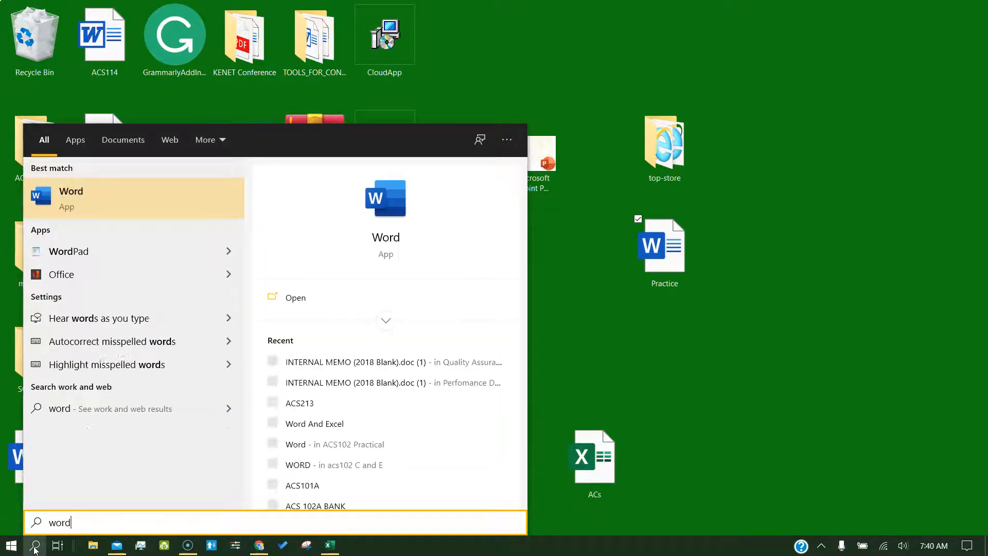
{"action": "left_click", "coordinate": [155, 198]}
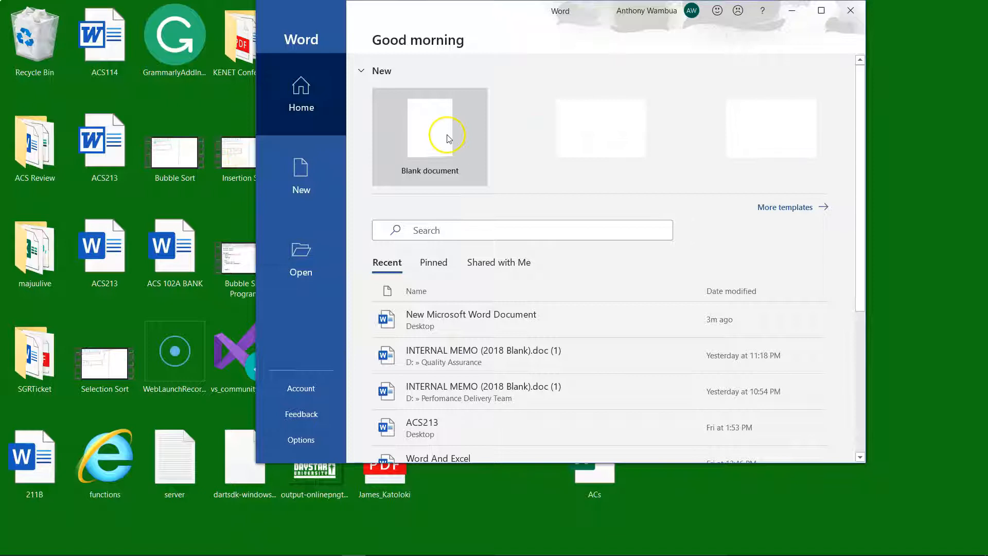
{"action": "left_click", "coordinate": [439, 170]}
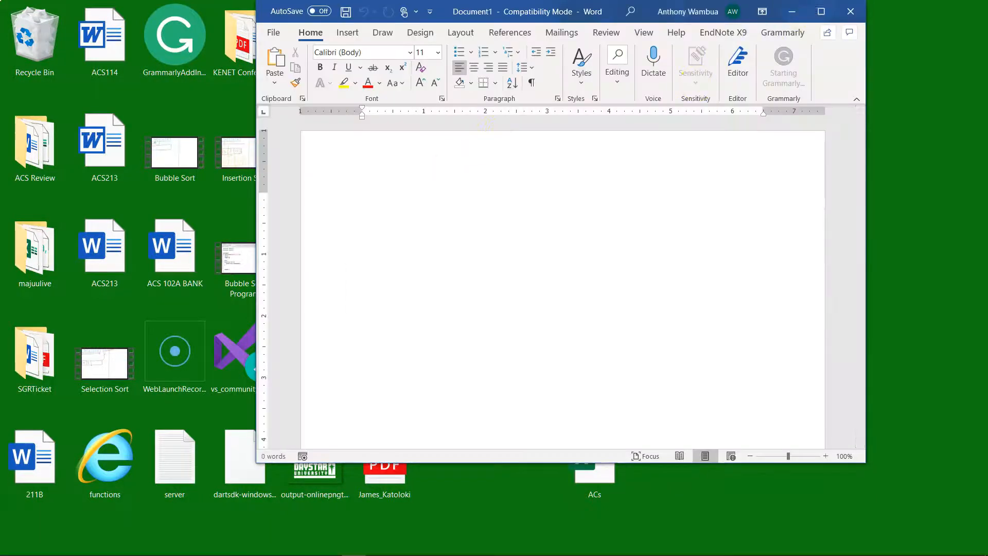
{"action": "left_click", "coordinate": [822, 10]}
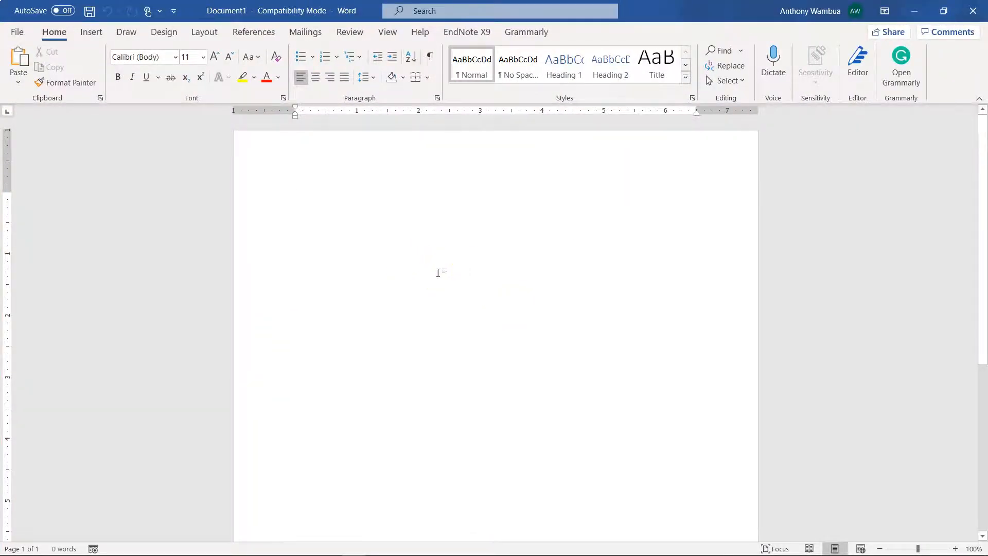
Step: Paste the four Computer Science paragraphs twice into the blank document
{"action": "type", "text": "Computer Science is the study of computers and computational systems. Unlike electrical and computer engineers, computer scientists deal mostly with software and software systems; this includes their theory, design, development, and application. Principal areas of study within Computer Science include artificial intelligence, computer systems and networks, security, database systems, human computer interaction, vision and graphics, numerical analysis, programming languages, software engineering, bioinformatics and theory of computing. Although knowing how to program is essential to the study of computer science, it is only one element of the field. Computer scientists design and analyze algorithms to solve programs and study the performance of computer hardware and software. The problems that computer scientists encounter range from the abstract-- determining what problems can be solved with computers and the complexity of the algorithms that solve them – to the tangible – designing applications that perform well on handheld devices, that are easy to use, and that uphold security measures. Graduates of University of Maryland’s Computer Science Department are lifetime learners; they are able to adapt quickly with this challenging field."}
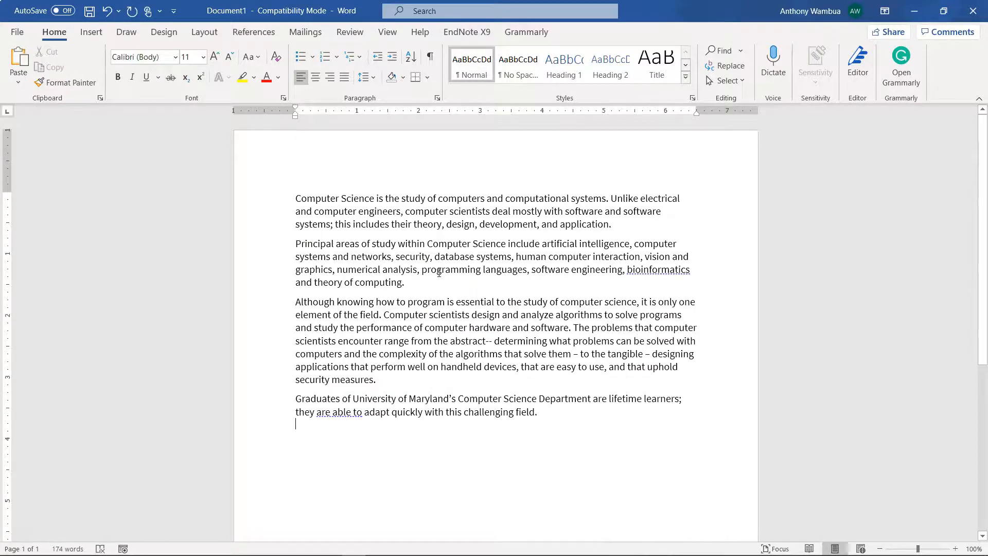
{"action": "key", "text": "ctrl+v"}
{"action": "scroll", "coordinate": [536, 298], "scroll_direction": "down", "scroll_amount": 3}
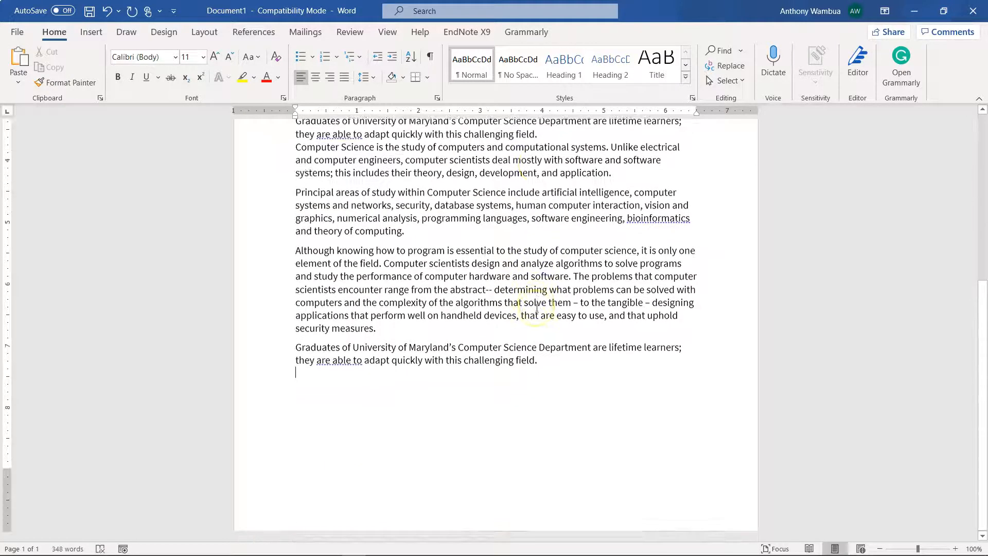
{"action": "scroll", "coordinate": [537, 309], "scroll_direction": "up", "scroll_amount": 4}
{"action": "scroll", "coordinate": [537, 309], "scroll_direction": "up", "scroll_amount": 3}
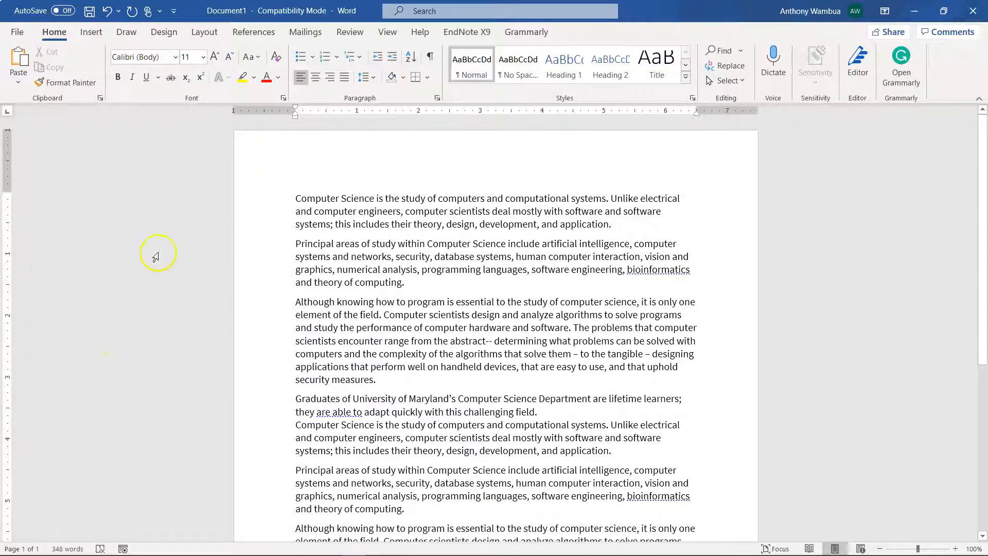
{"action": "scroll", "coordinate": [125, 451], "scroll_direction": "down", "scroll_amount": 2}
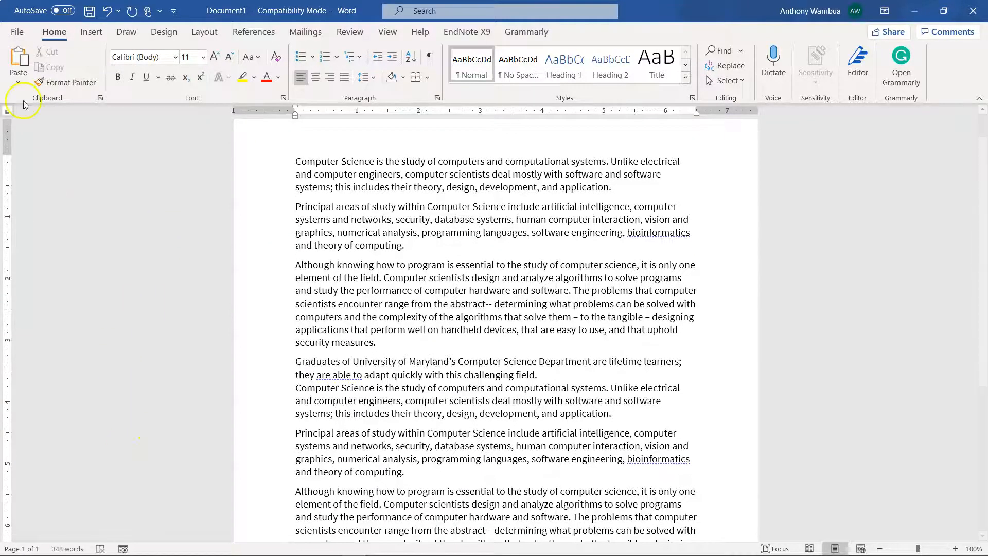
{"action": "left_click", "coordinate": [17, 31]}
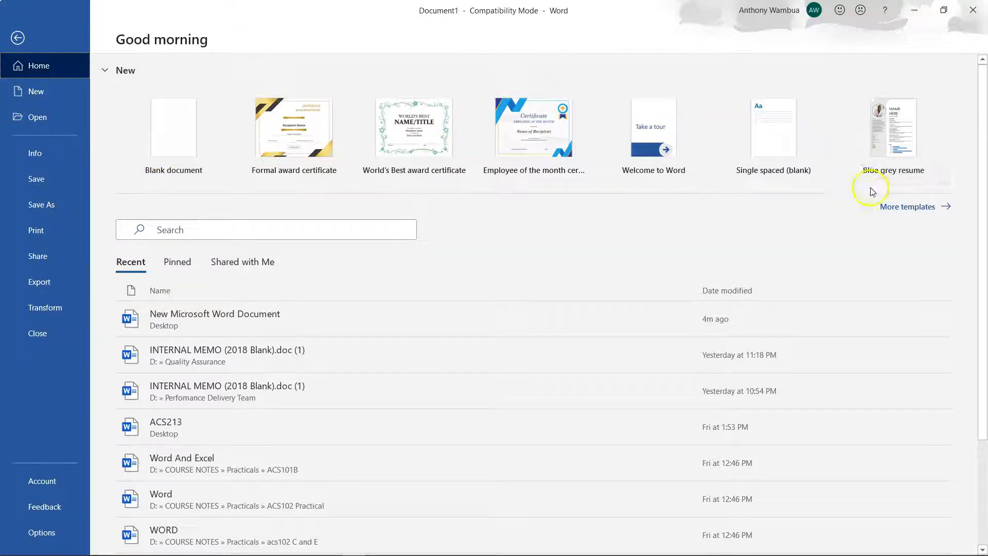
Step: Browse the full gallery of document templates in Backstage
{"action": "left_click", "coordinate": [907, 207]}
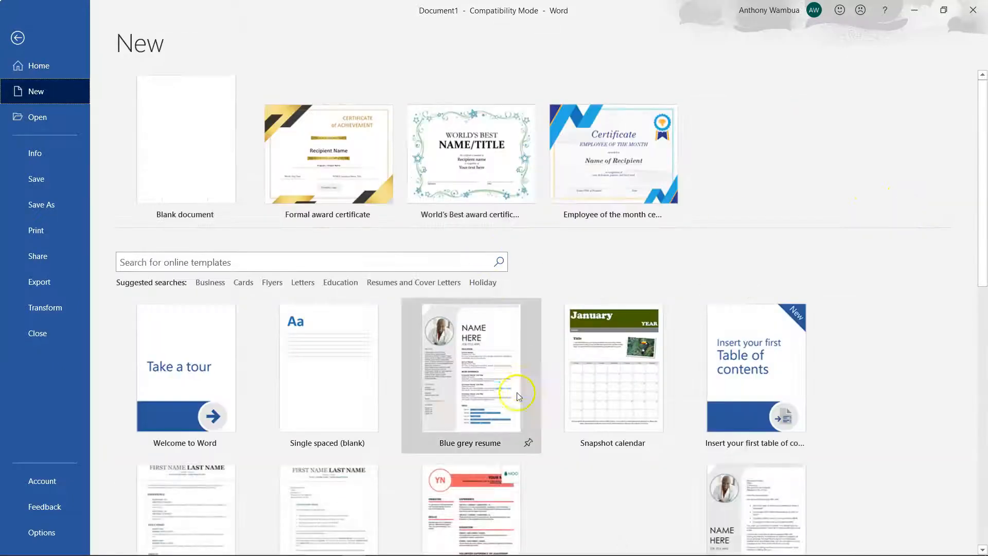
{"action": "scroll", "coordinate": [517, 389], "scroll_direction": "down", "scroll_amount": 10}
{"action": "scroll", "coordinate": [517, 387], "scroll_direction": "down", "scroll_amount": 1}
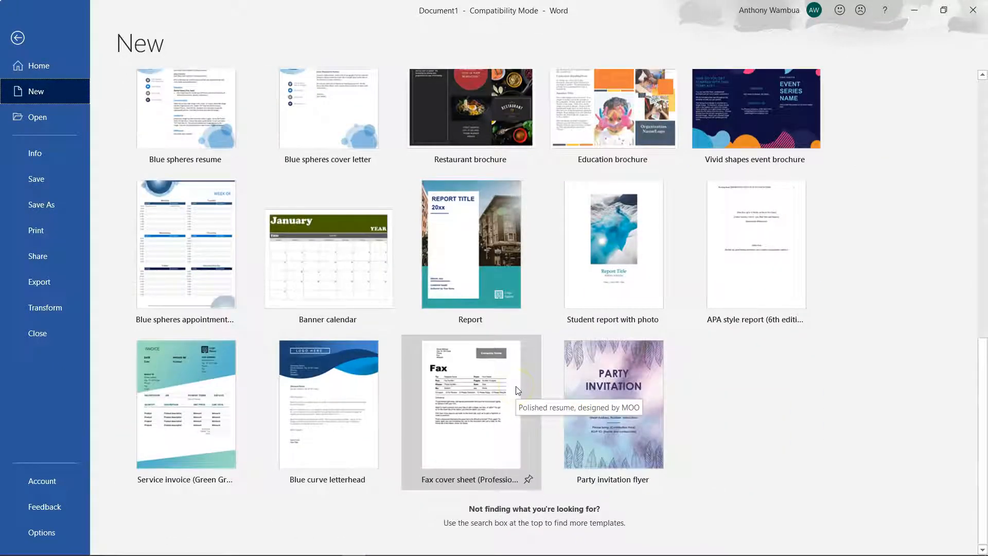
{"action": "scroll", "coordinate": [516, 386], "scroll_direction": "up", "scroll_amount": 10}
Step: Look over the New and Open pages, ending on the document's Info properties
{"action": "left_click", "coordinate": [35, 75]}
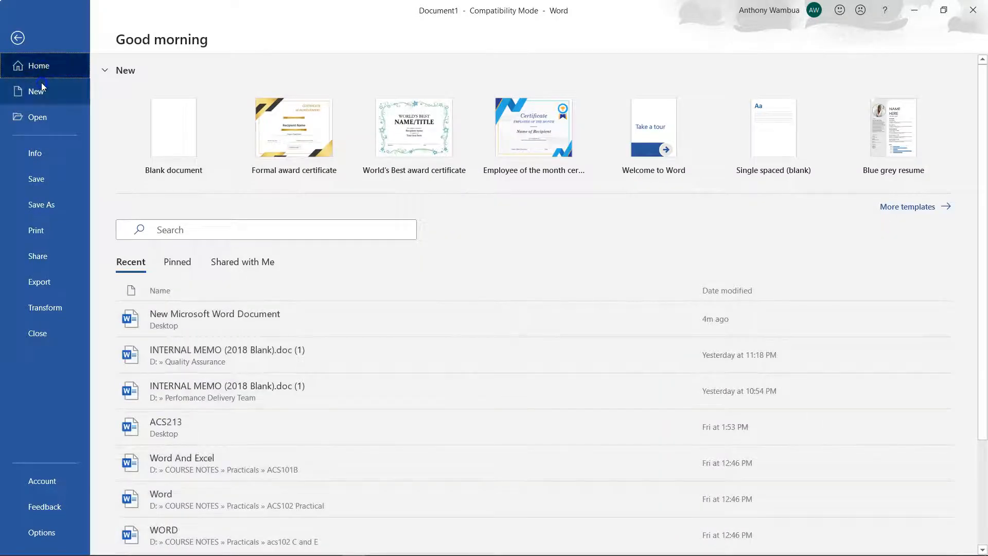
{"action": "left_click", "coordinate": [42, 87]}
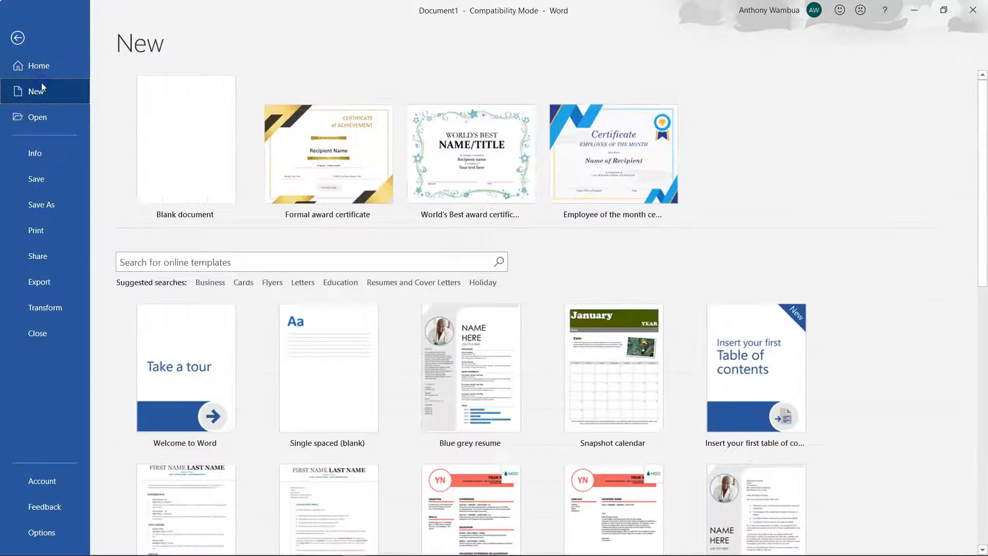
{"action": "scroll", "coordinate": [398, 396], "scroll_direction": "down", "scroll_amount": 5}
{"action": "scroll", "coordinate": [399, 398], "scroll_direction": "down", "scroll_amount": 5}
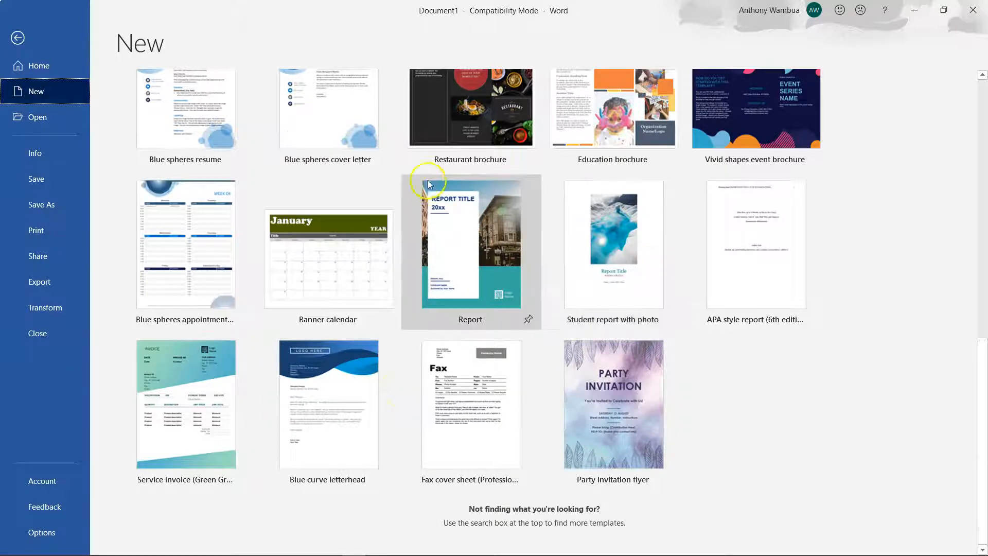
{"action": "scroll", "coordinate": [344, 97], "scroll_direction": "up", "scroll_amount": 5}
{"action": "scroll", "coordinate": [344, 98], "scroll_direction": "up", "scroll_amount": 2}
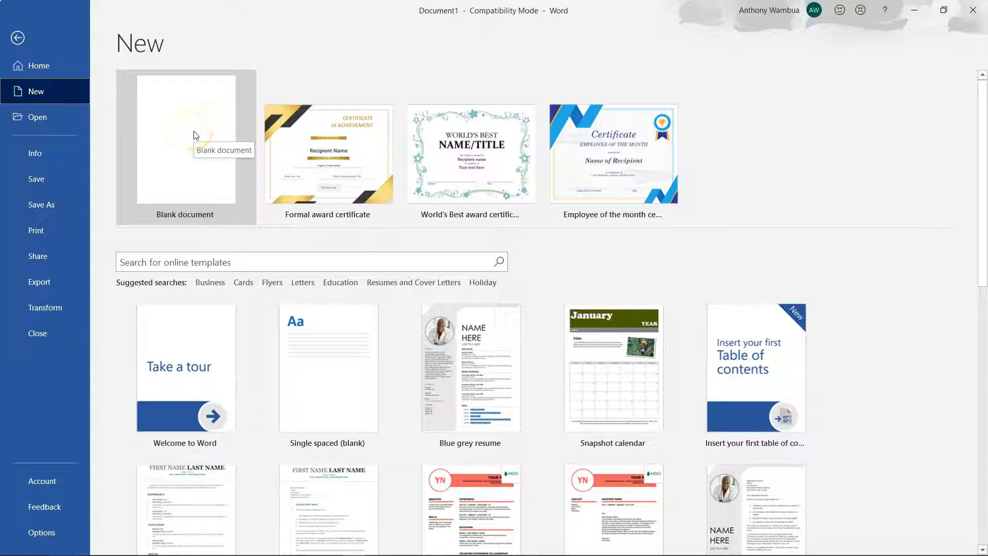
{"action": "left_click", "coordinate": [38, 124]}
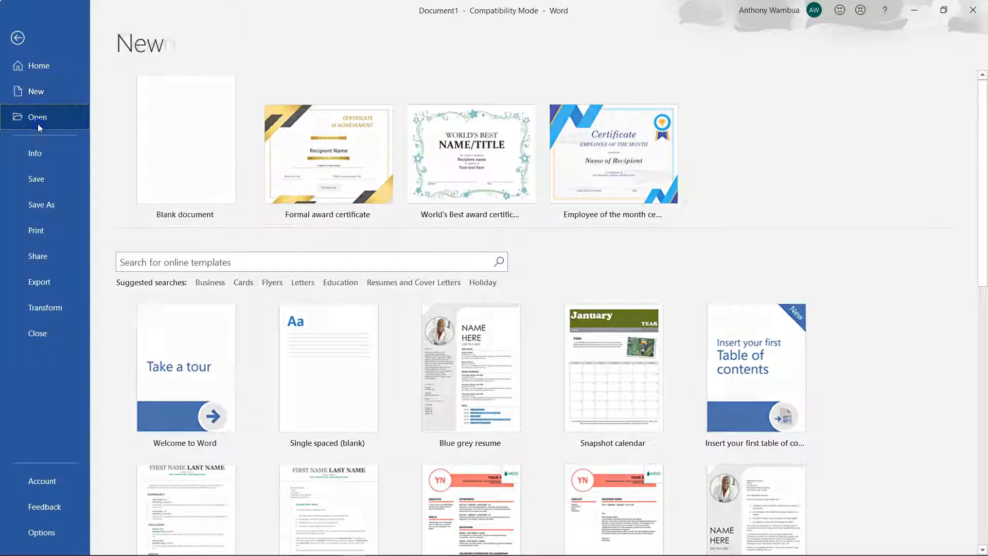
{"action": "left_click", "coordinate": [56, 157]}
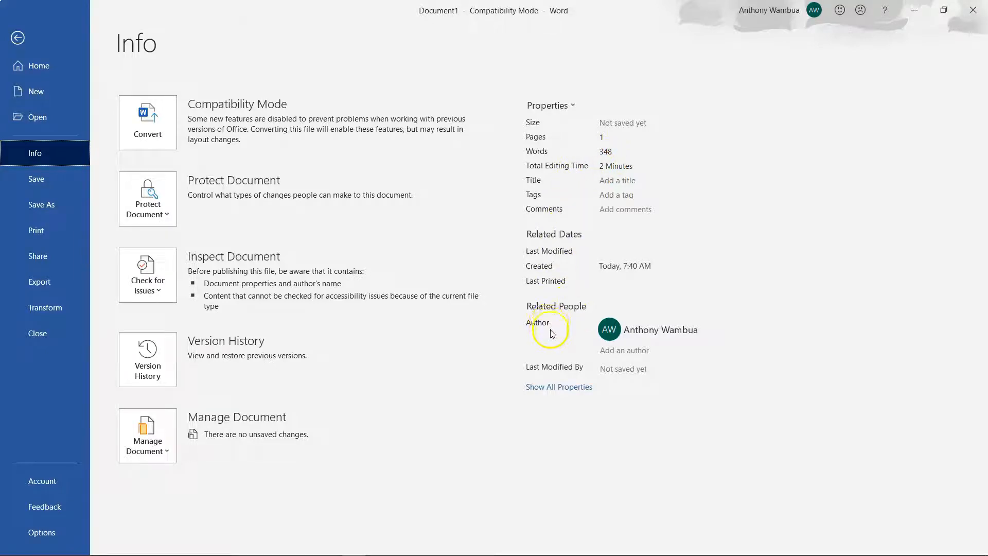
Step: Encrypt Document1 with an open password, entering and confirming the password
{"action": "left_click", "coordinate": [548, 387]}
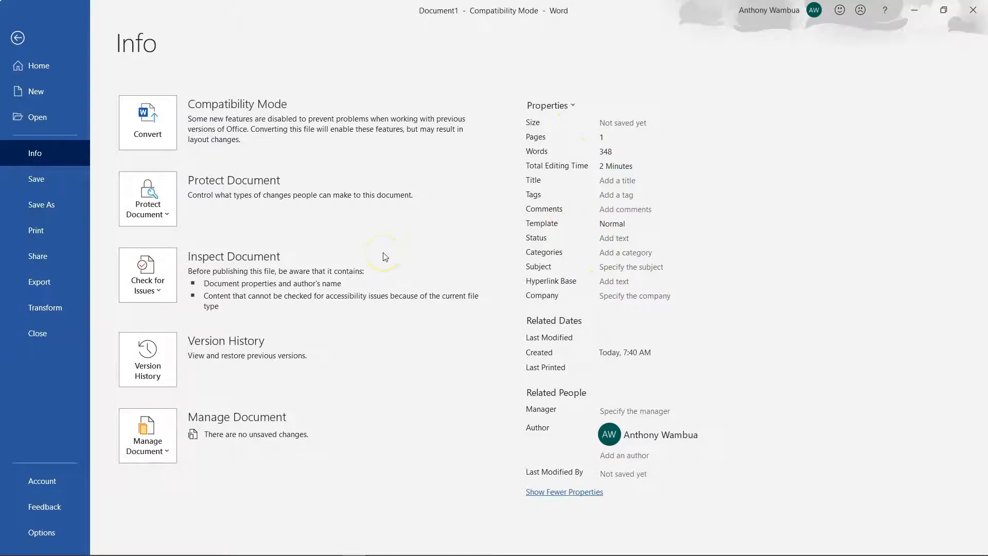
{"action": "left_click", "coordinate": [168, 214]}
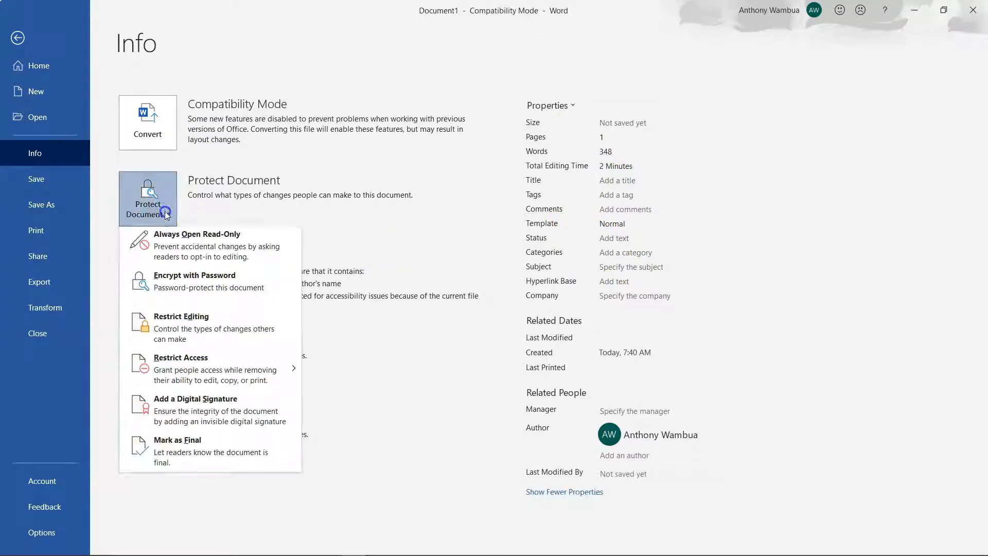
{"action": "left_click", "coordinate": [174, 288]}
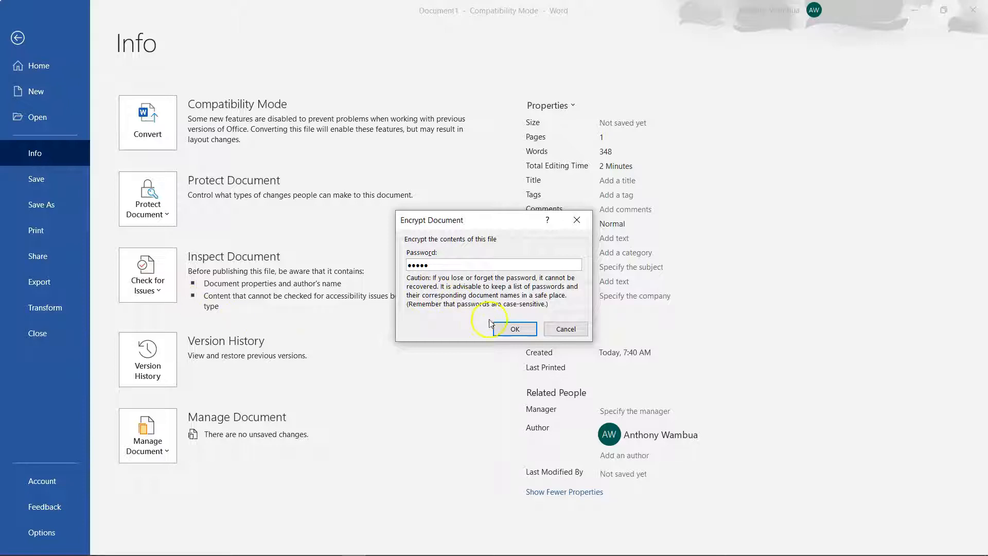
{"action": "left_click", "coordinate": [505, 328]}
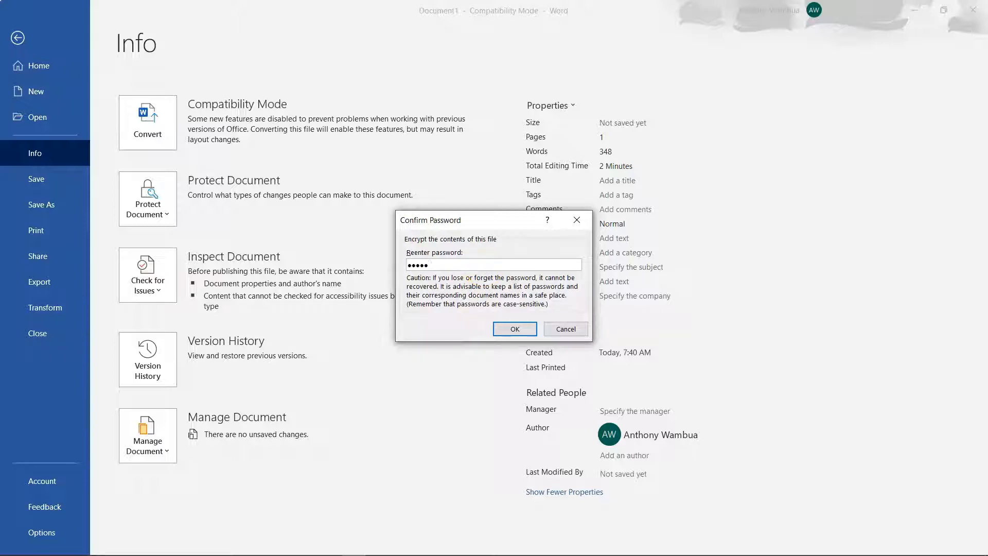
{"action": "left_click", "coordinate": [514, 328]}
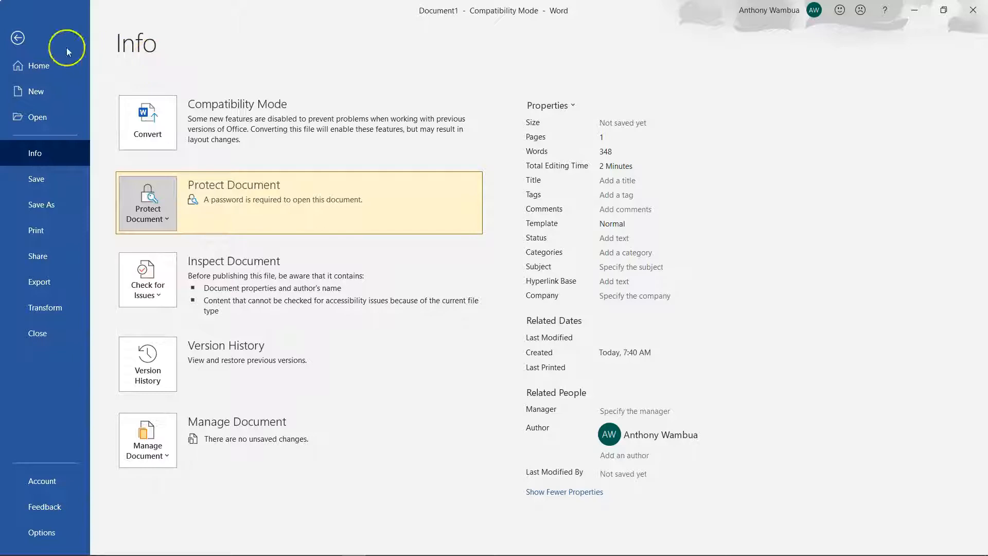
Step: Save the document to the Desktop under its default title, upgrading to the newest format
{"action": "left_click", "coordinate": [974, 9]}
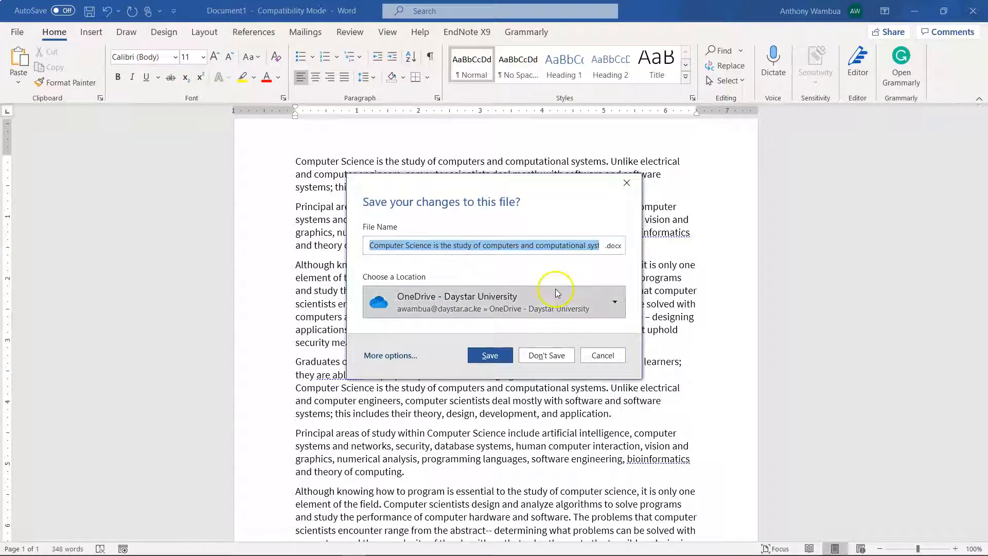
{"action": "left_click", "coordinate": [396, 356]}
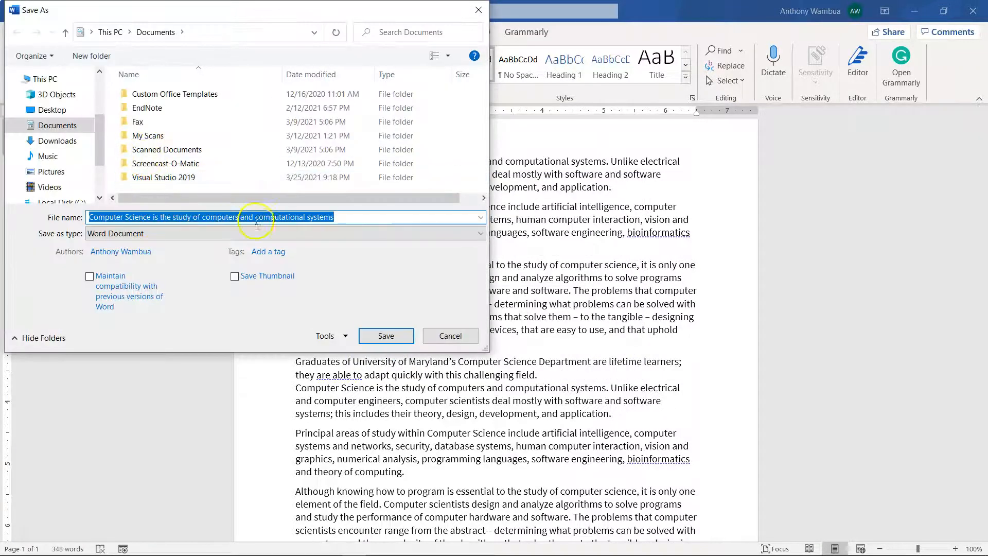
{"action": "left_click", "coordinate": [53, 110]}
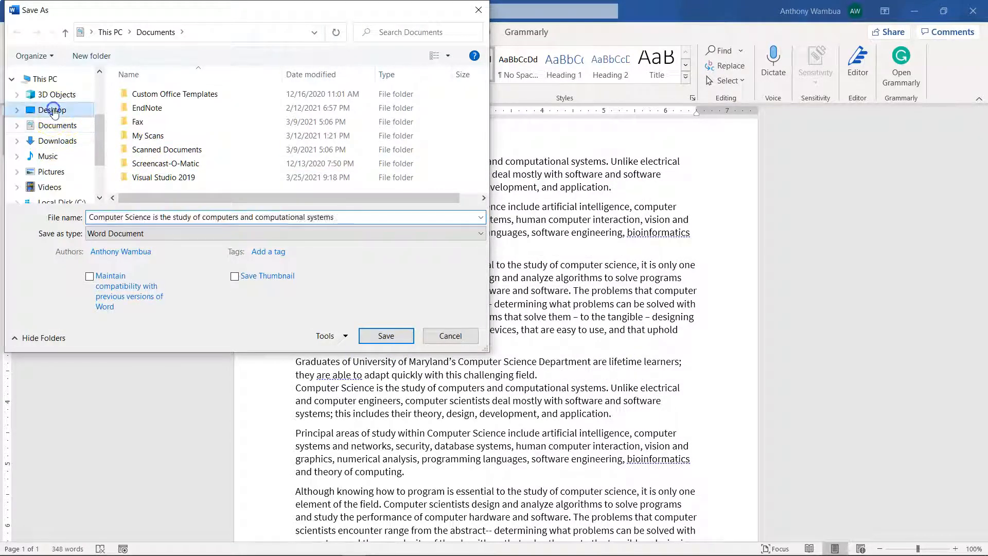
{"action": "left_click", "coordinate": [331, 216]}
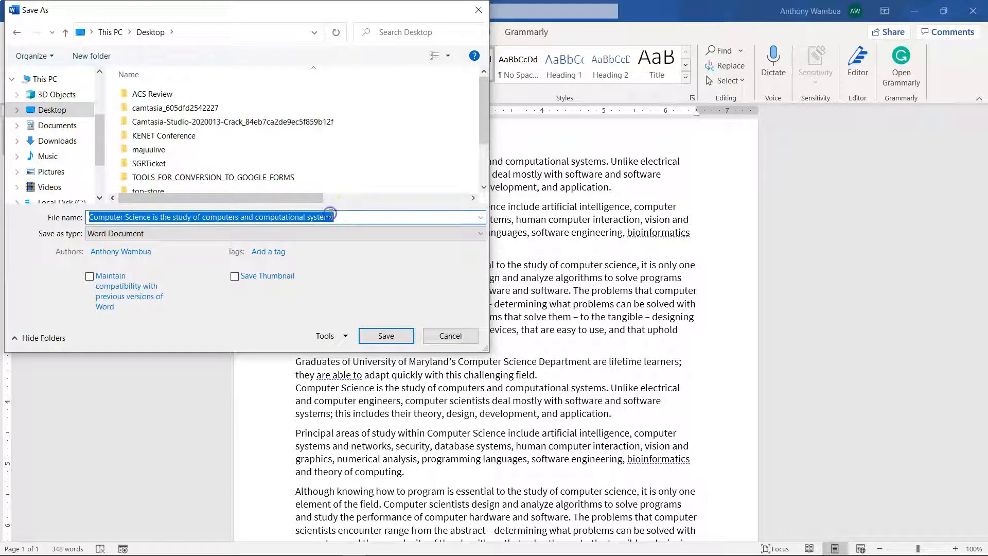
{"action": "left_click", "coordinate": [402, 340]}
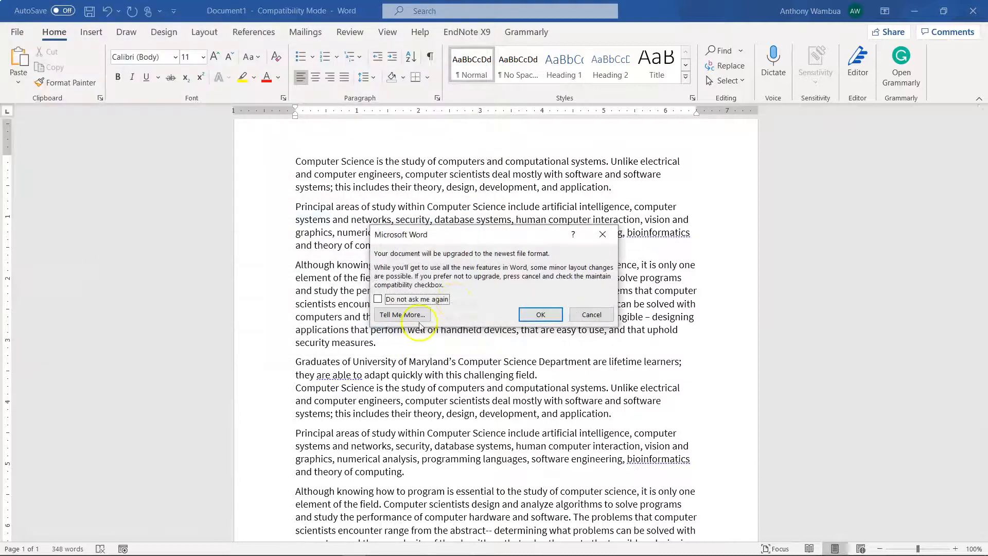
{"action": "left_click", "coordinate": [539, 314]}
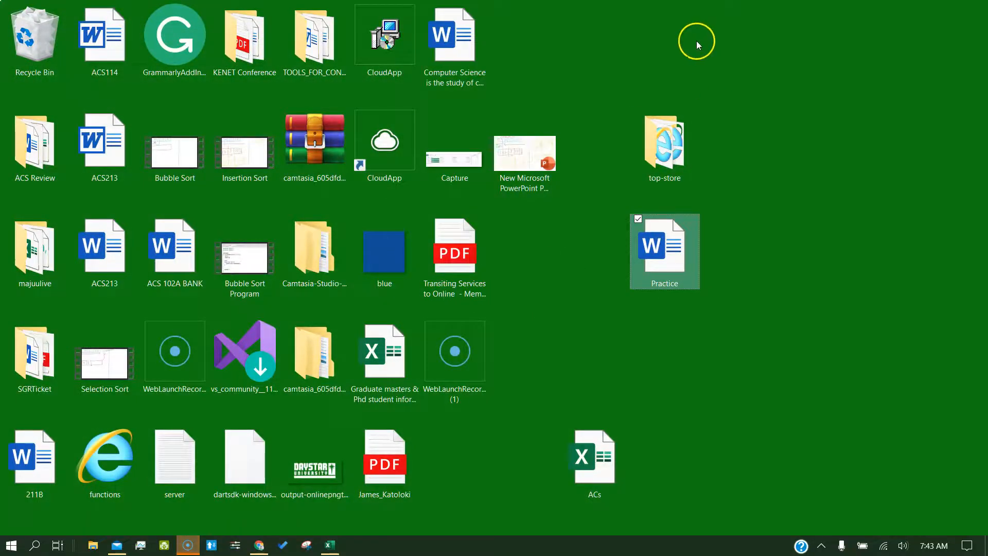
Step: Open the Computer Science file from the desktop and enter its password
{"action": "left_click", "coordinate": [452, 48]}
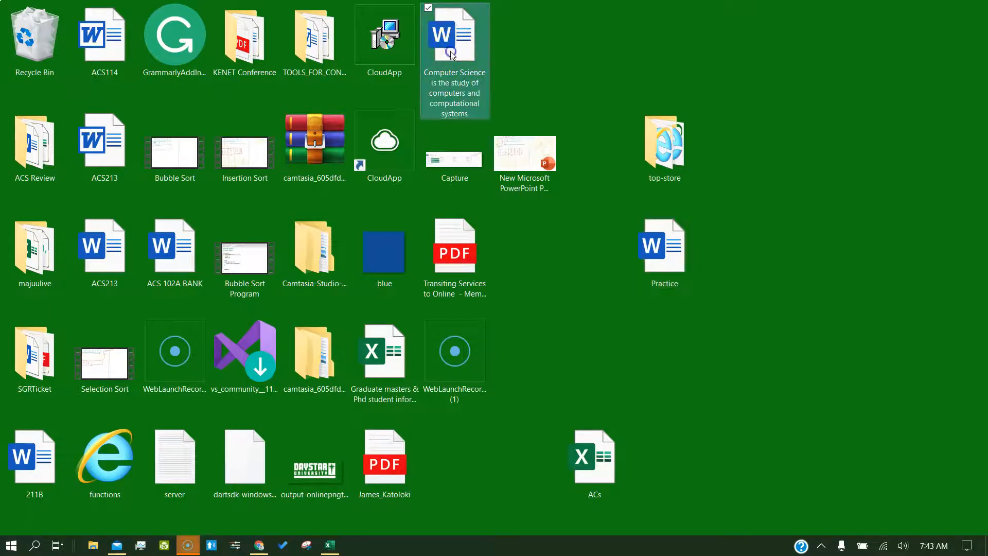
{"action": "double_click", "coordinate": [451, 51]}
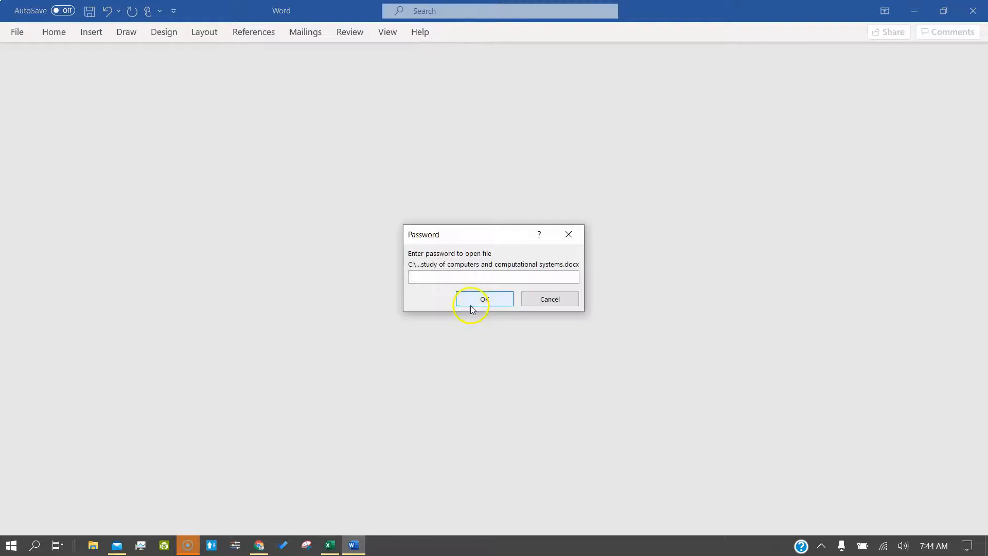
{"action": "left_click", "coordinate": [465, 272]}
{"action": "type", "text": "123"}
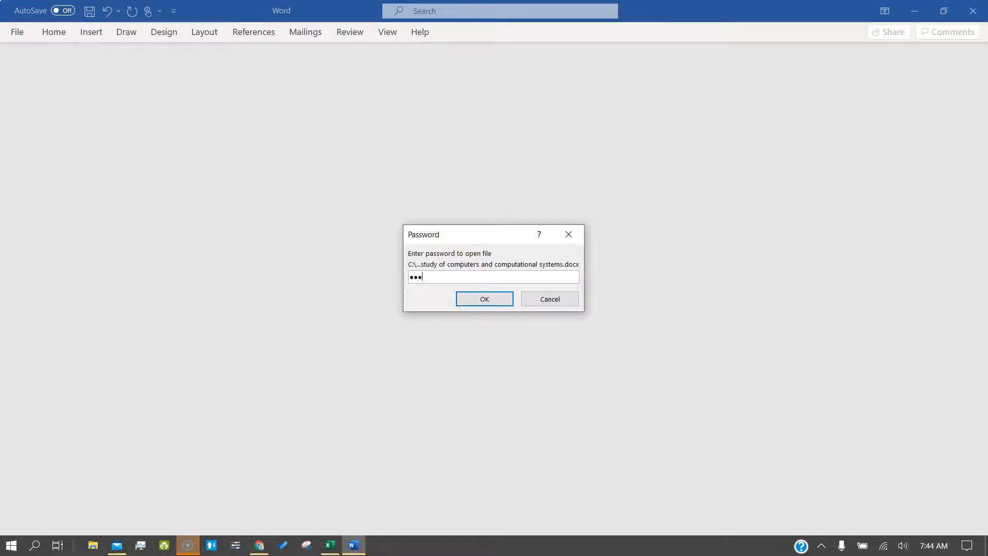
{"action": "type", "text": "45"}
{"action": "key", "text": "Return"}
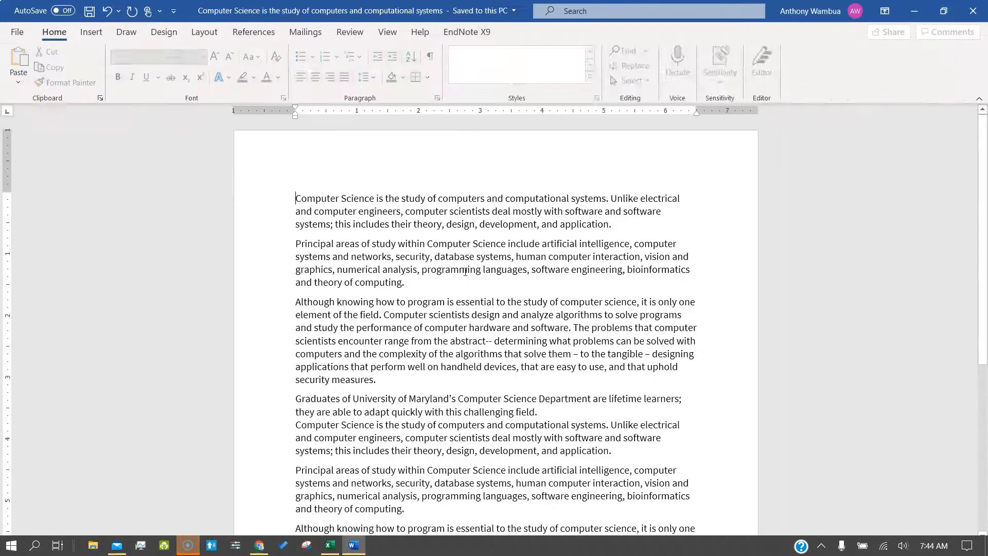
Step: Clear the encryption password from the Computer Science document via Info > Protect Document
{"action": "left_click", "coordinate": [12, 31]}
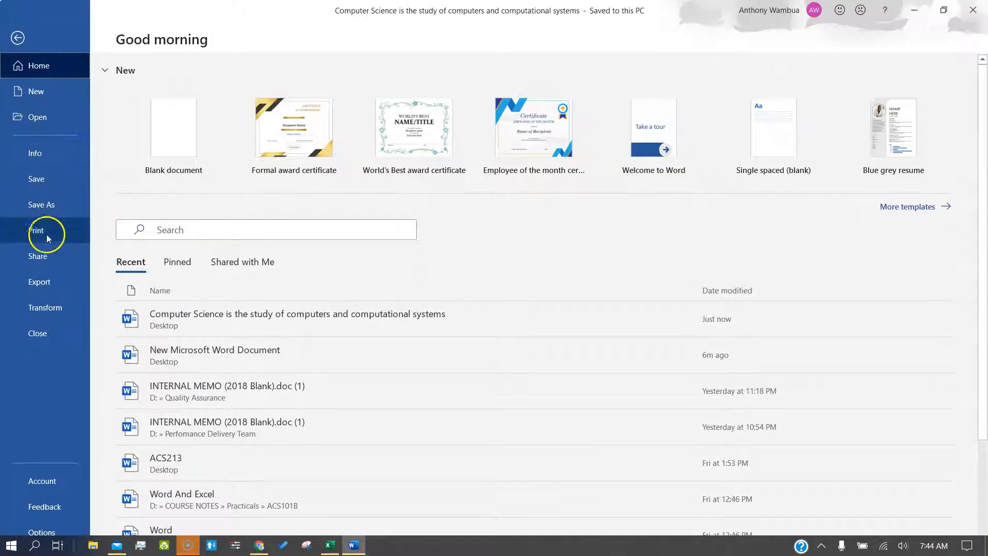
{"action": "left_click", "coordinate": [42, 149]}
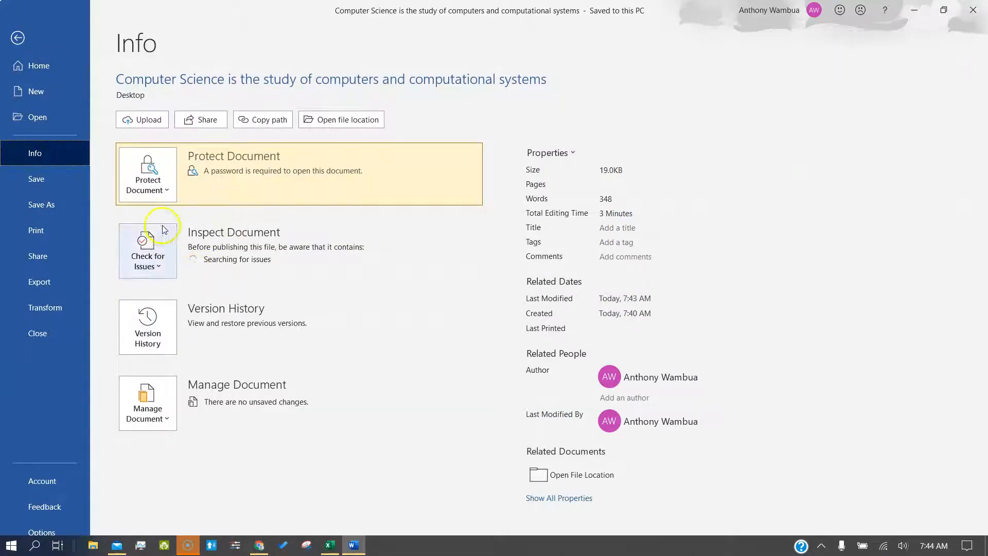
{"action": "left_click", "coordinate": [162, 196]}
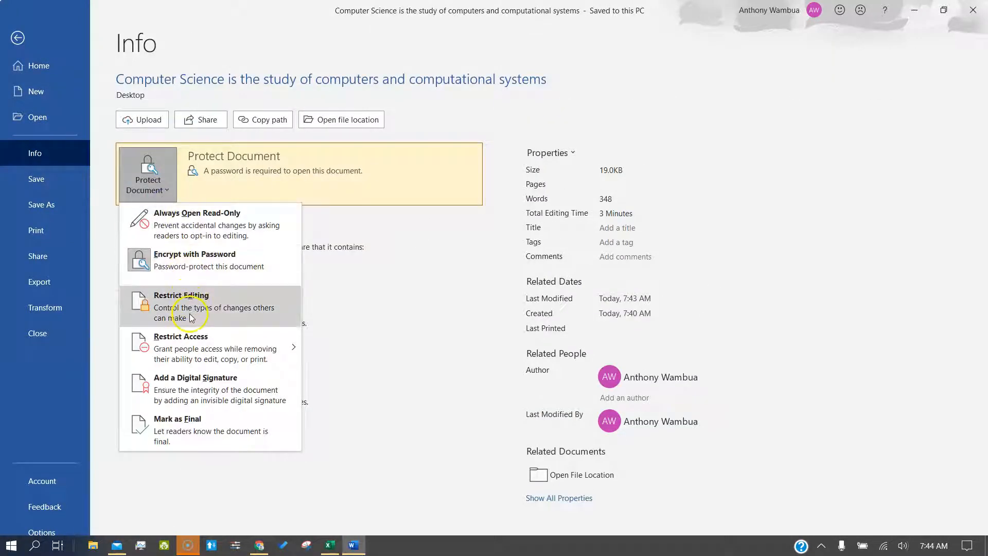
{"action": "left_click", "coordinate": [200, 256]}
{"action": "type", "text": "*****"}
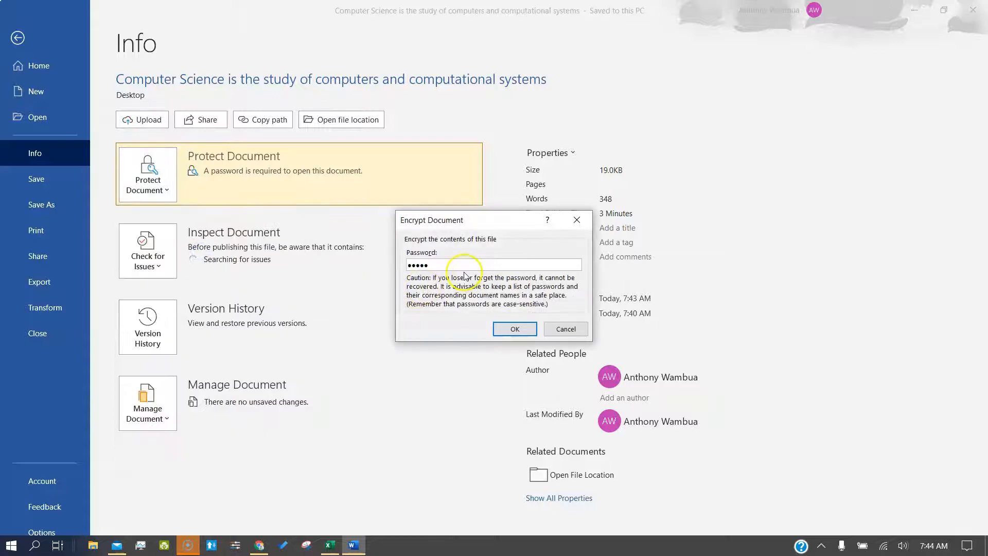
{"action": "key", "text": "BackSpace"}
{"action": "key", "text": "BackSpace"}
{"action": "key", "text": "BackSpace"}
{"action": "key", "text": "BackSpace"}
{"action": "left_click", "coordinate": [517, 328]}
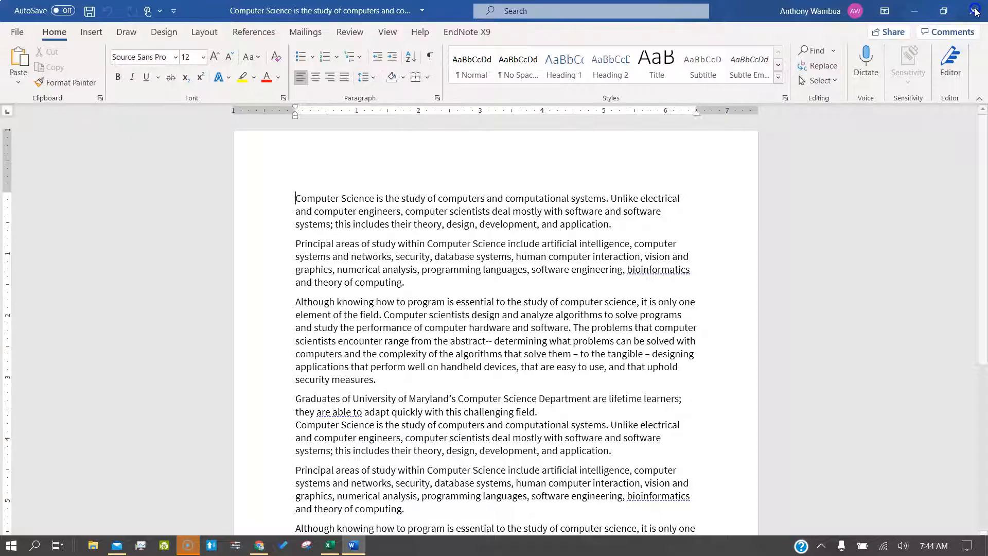
Step: Close the document saving changes, then cancel a File In Use reopen attempt
{"action": "left_click", "coordinate": [973, 9]}
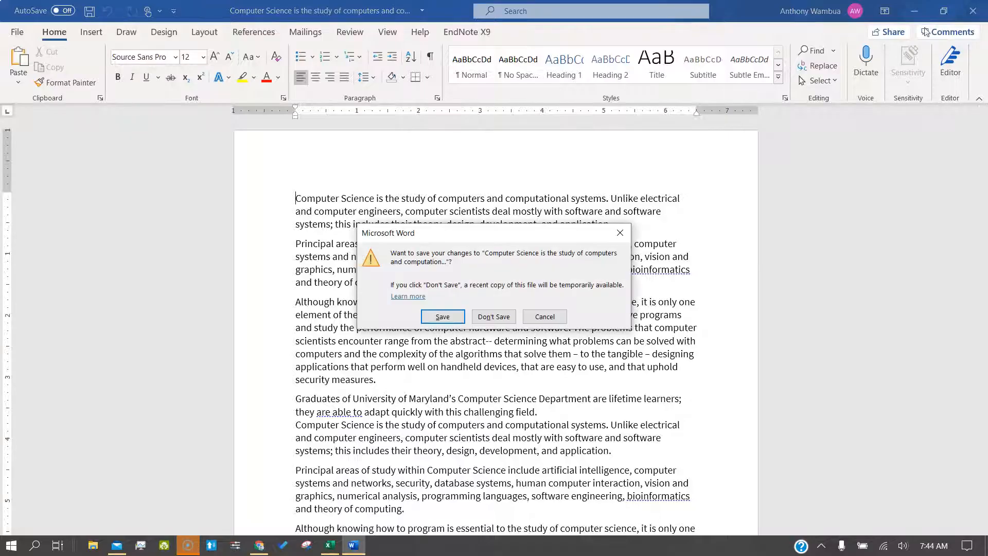
{"action": "left_click", "coordinate": [446, 316]}
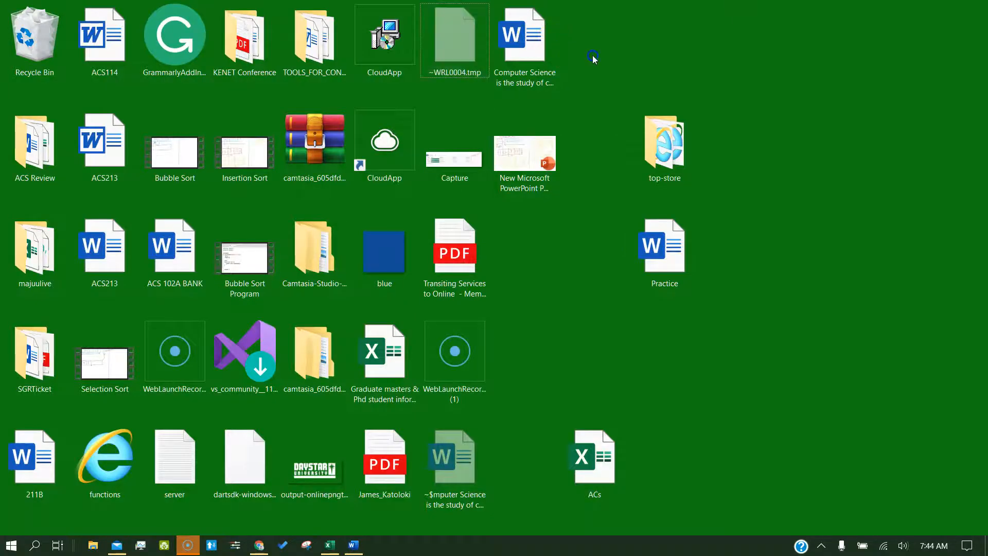
{"action": "double_click", "coordinate": [530, 61]}
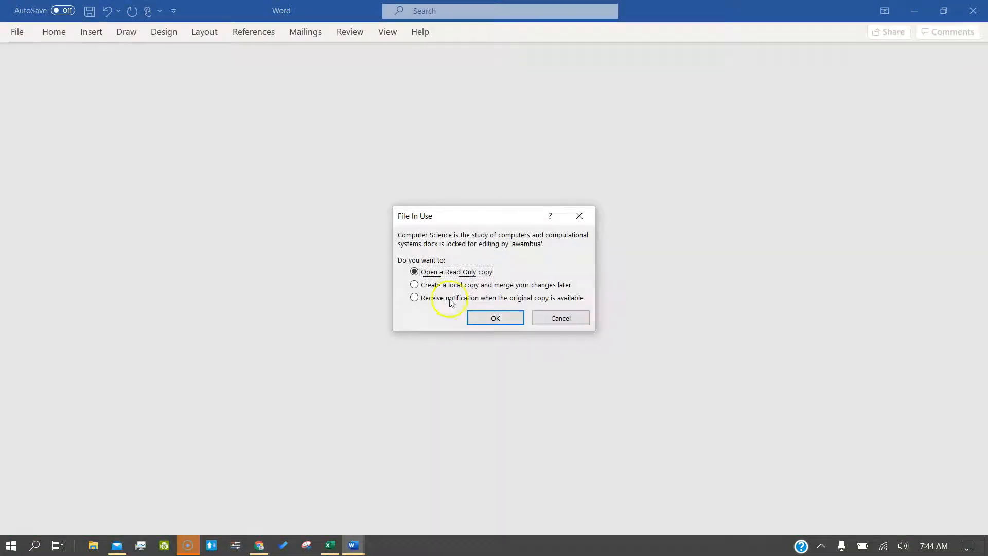
{"action": "left_click", "coordinate": [560, 317]}
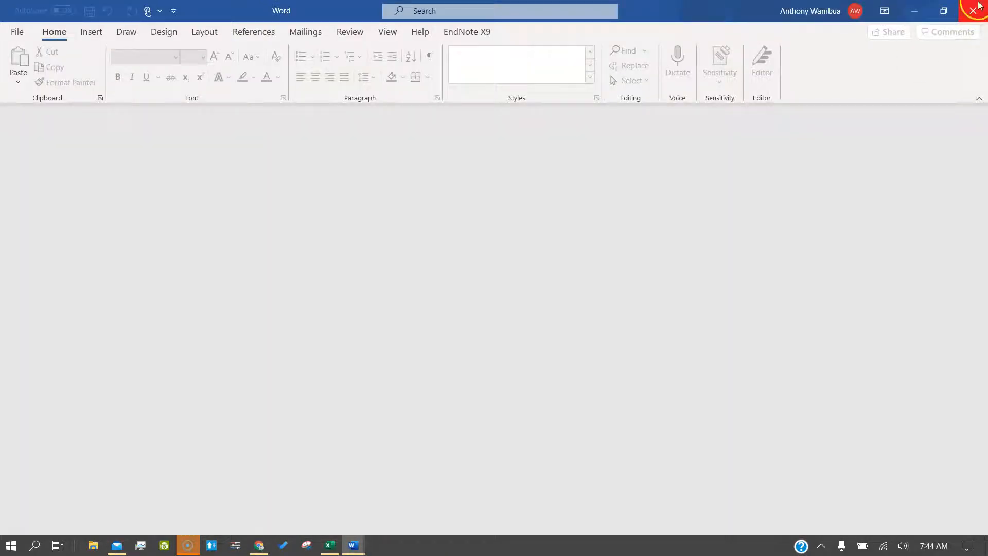
Step: Close the empty Word window from the taskbar
{"action": "left_click", "coordinate": [354, 544]}
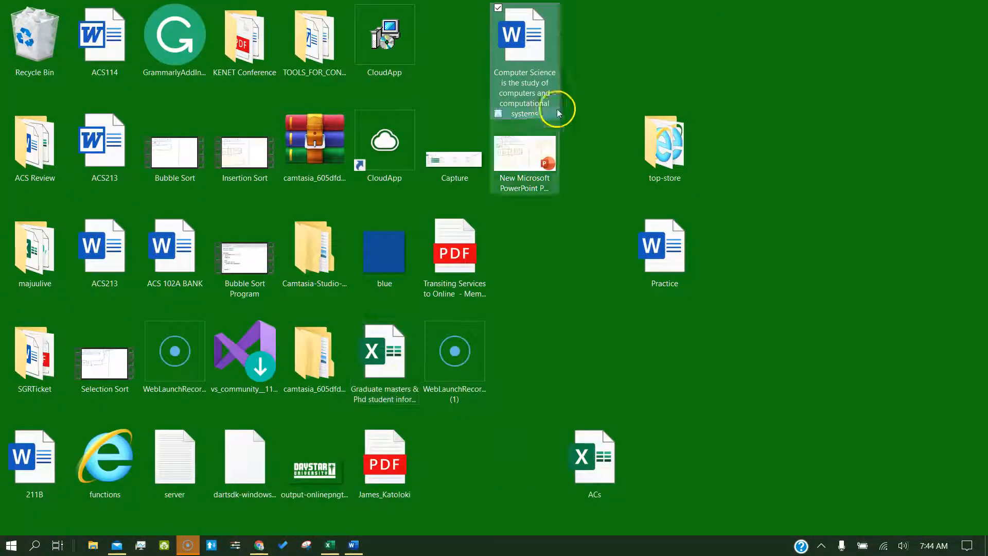
Step: Reopen the Computer Science document and save it
{"action": "double_click", "coordinate": [533, 73]}
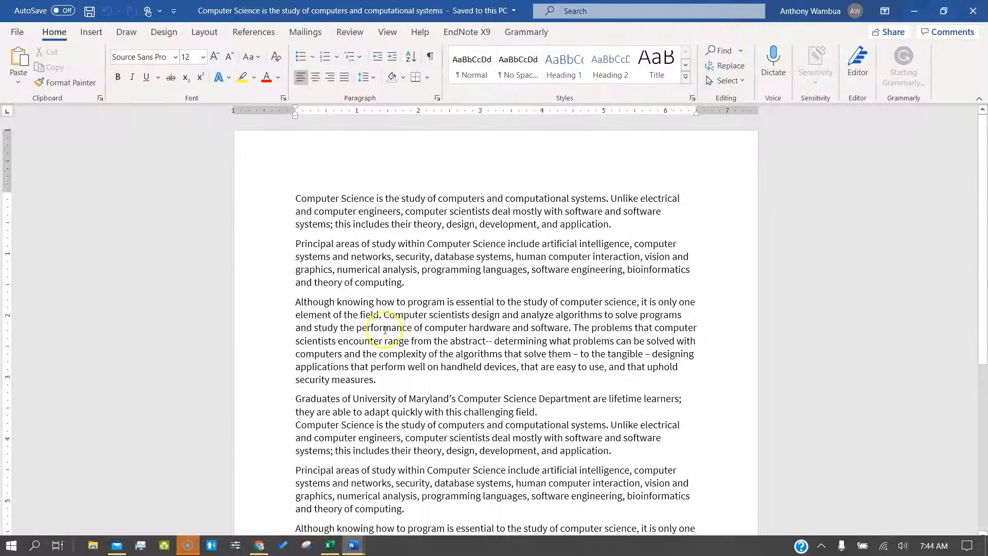
{"action": "left_click", "coordinate": [17, 32]}
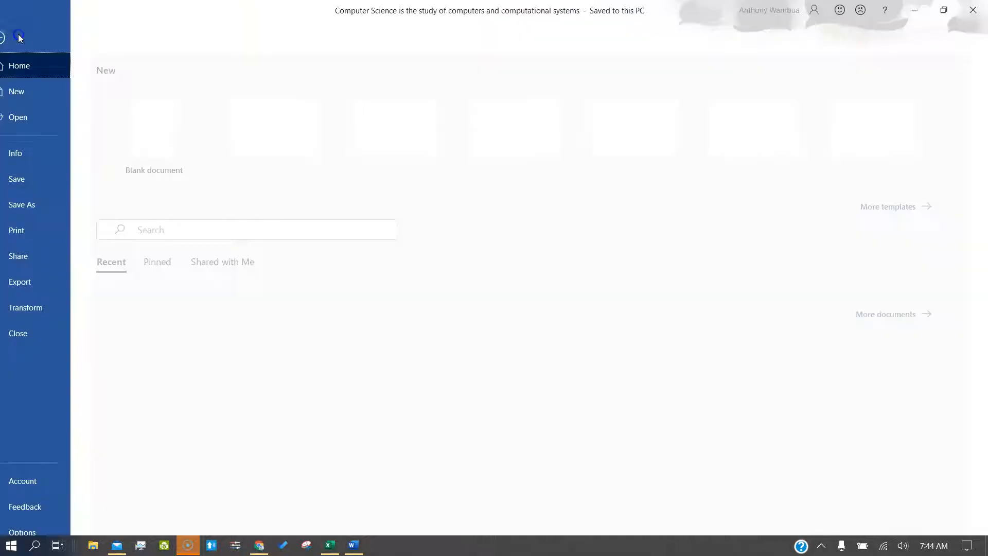
{"action": "left_click", "coordinate": [26, 183]}
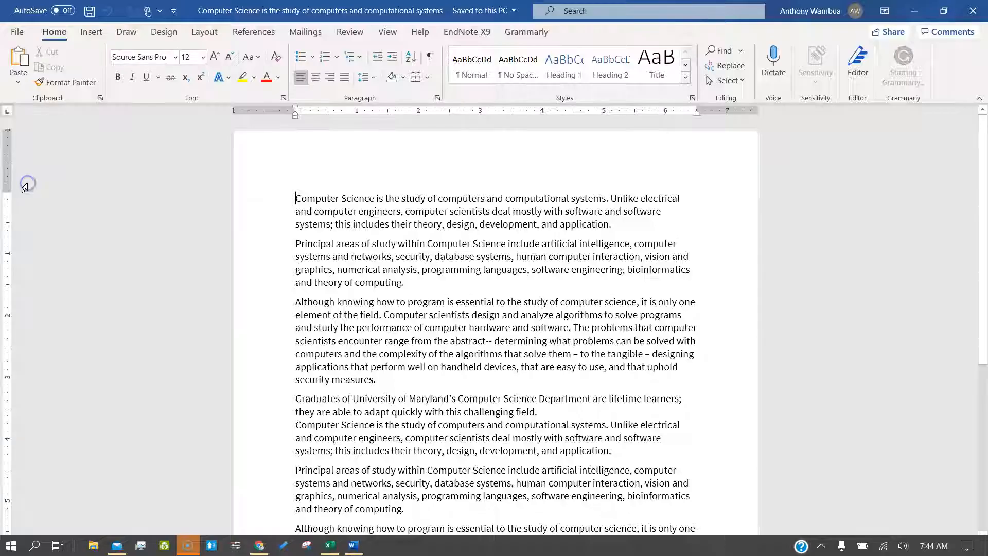
Step: Dismiss the calendar reminder, save again, and bring up the Save As page
{"action": "left_click", "coordinate": [17, 30]}
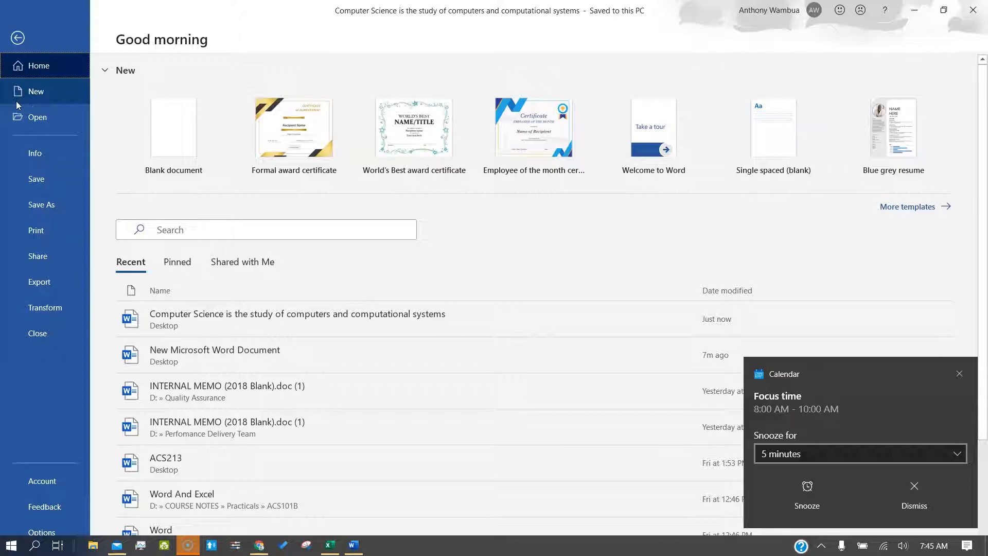
{"action": "left_click", "coordinate": [960, 374]}
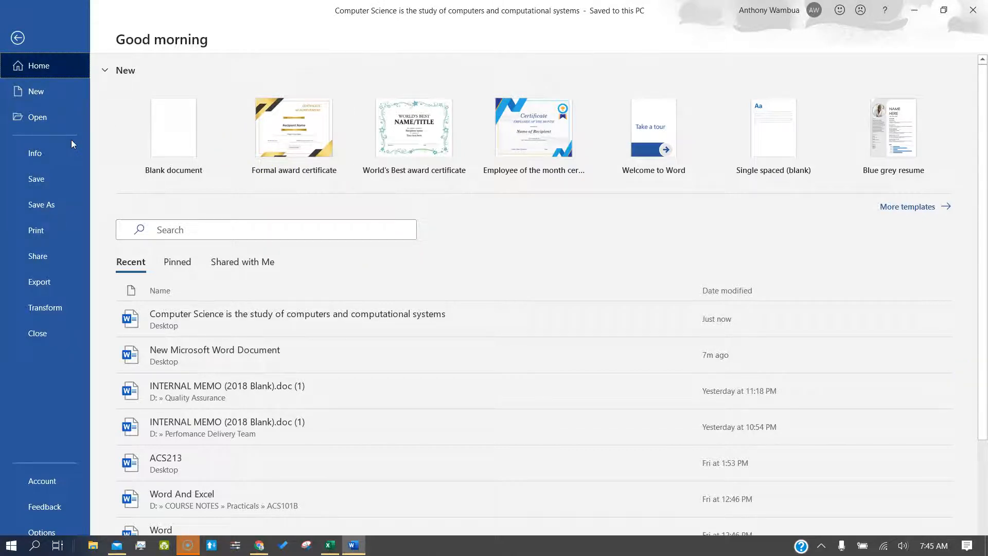
{"action": "left_click", "coordinate": [48, 179]}
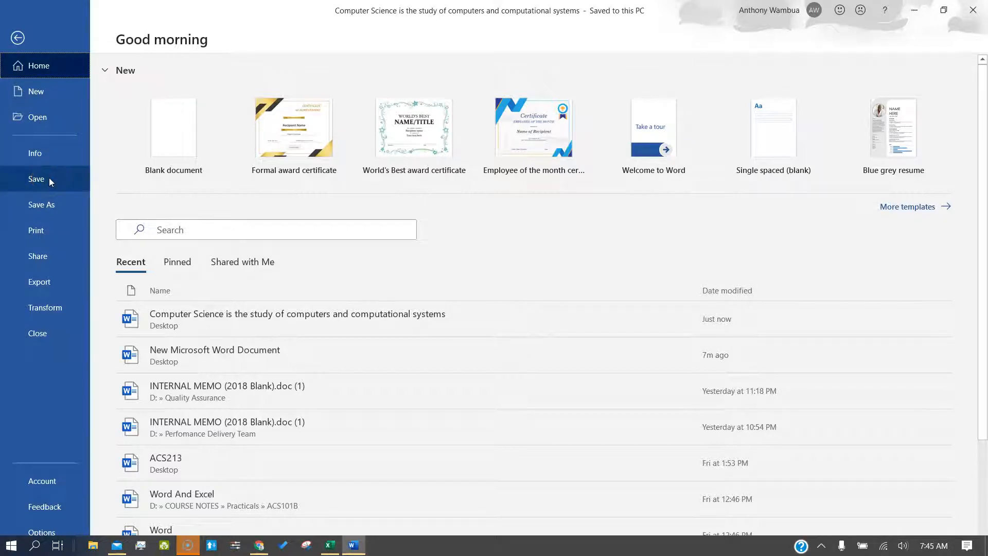
{"action": "left_click", "coordinate": [48, 204]}
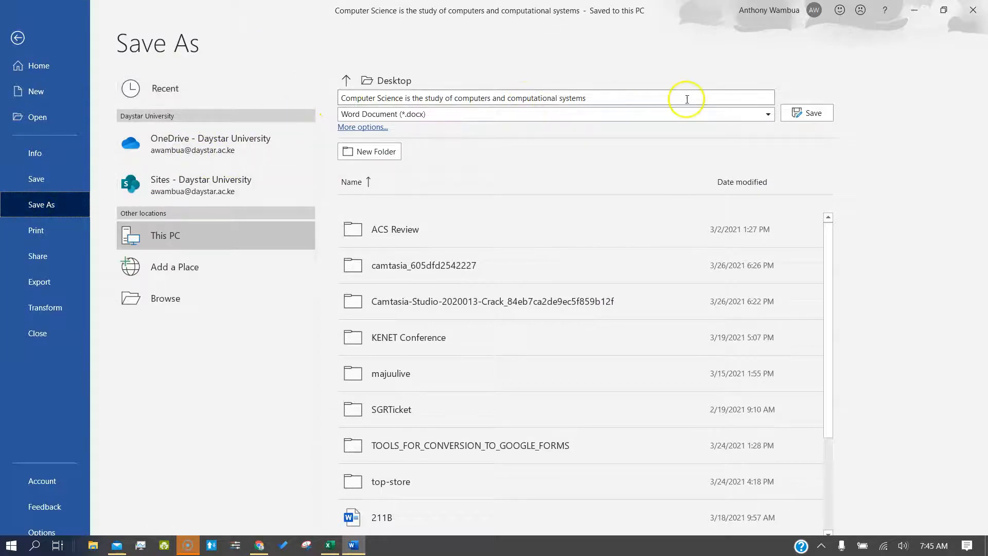
Step: Save a PDF copy named 'New name.pdf' to the Desktop and close its preview
{"action": "left_click", "coordinate": [638, 97]}
{"action": "key", "text": "BackSpace"}
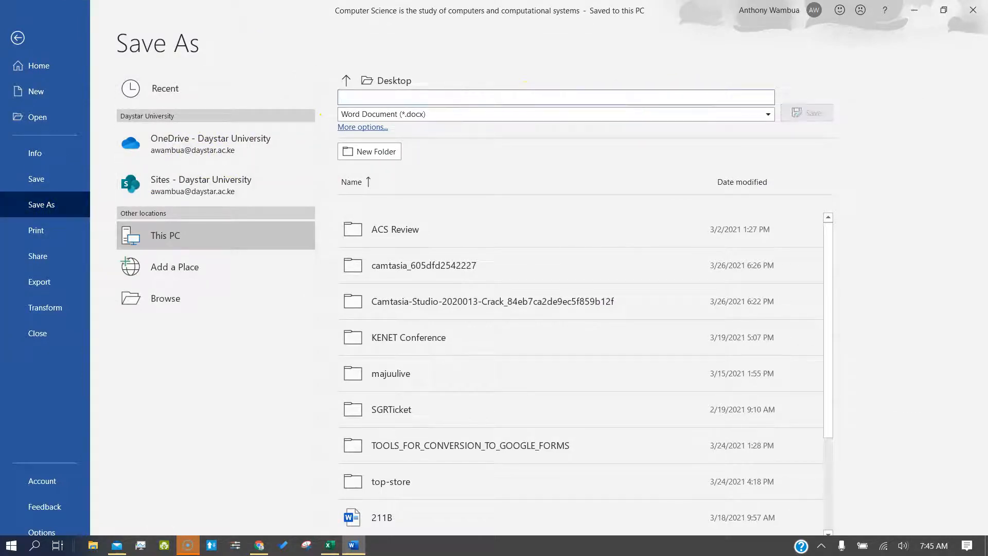
{"action": "type", "text": "New"}
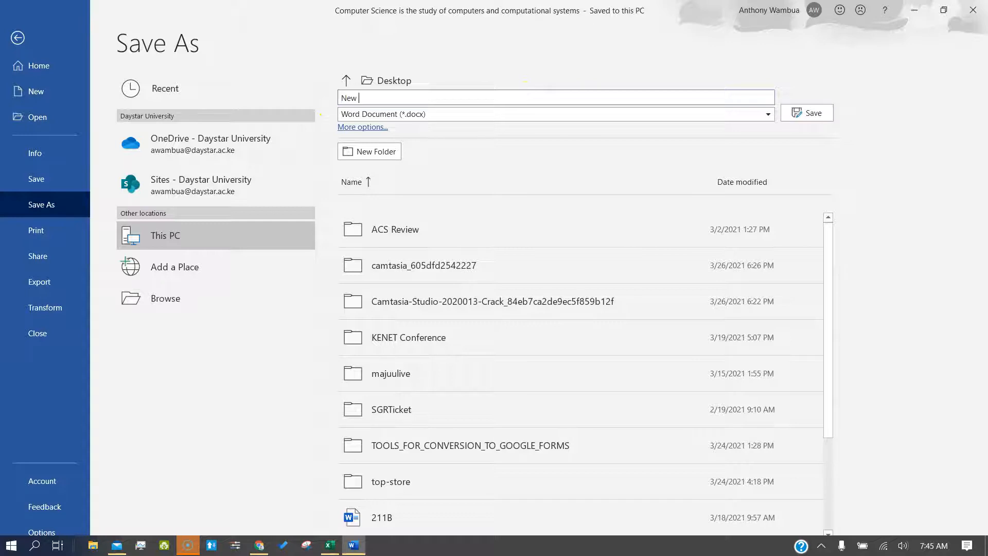
{"action": "left_click", "coordinate": [657, 111]}
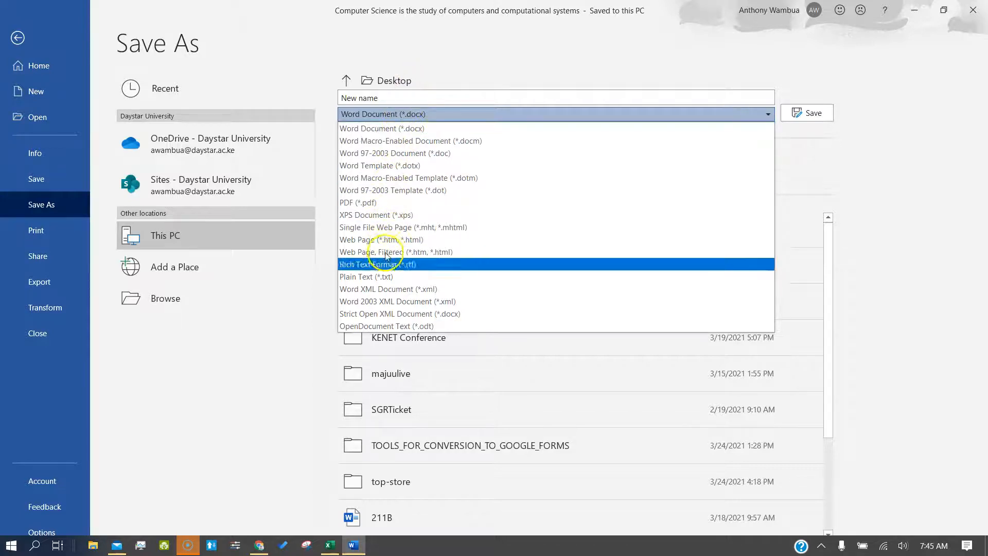
{"action": "left_click", "coordinate": [376, 206]}
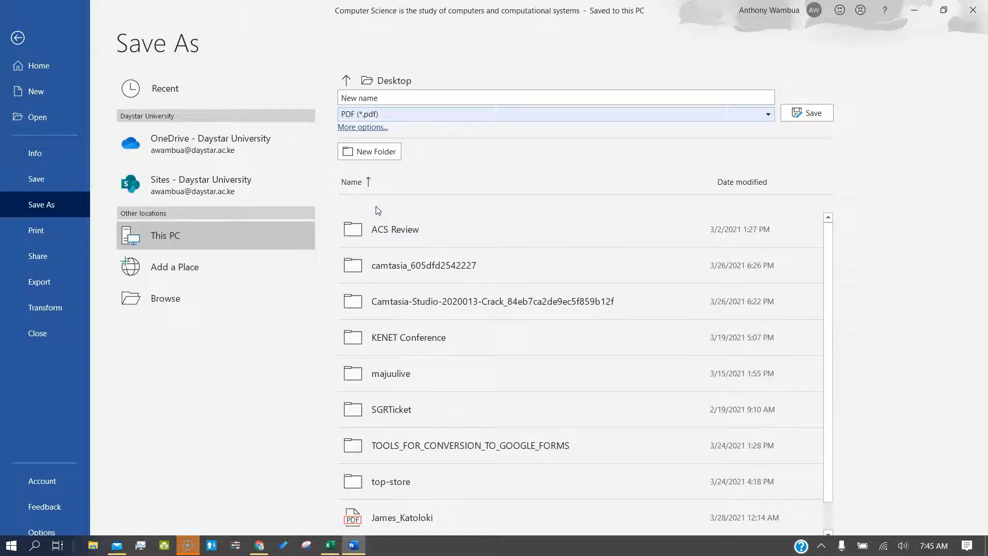
{"action": "left_click", "coordinate": [174, 298]}
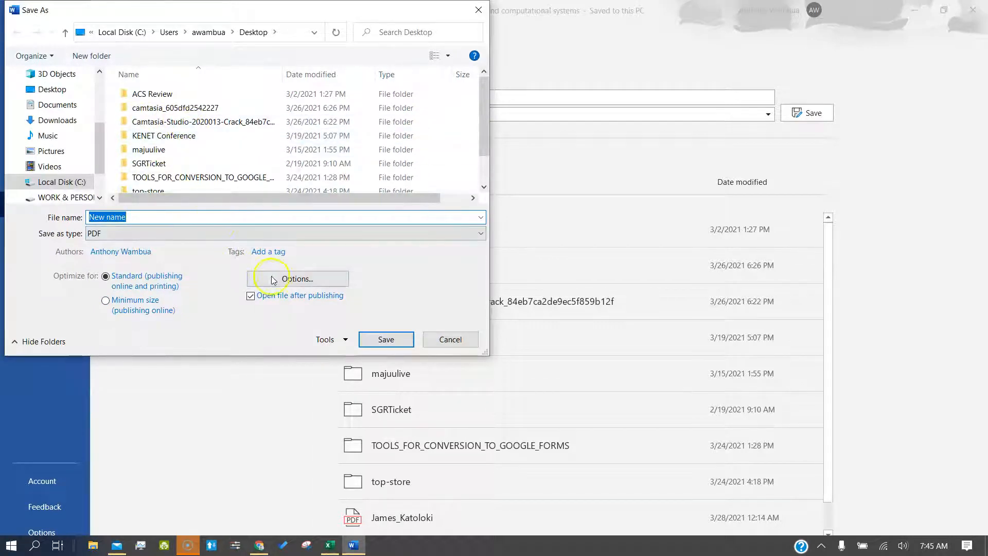
{"action": "left_click", "coordinate": [376, 340]}
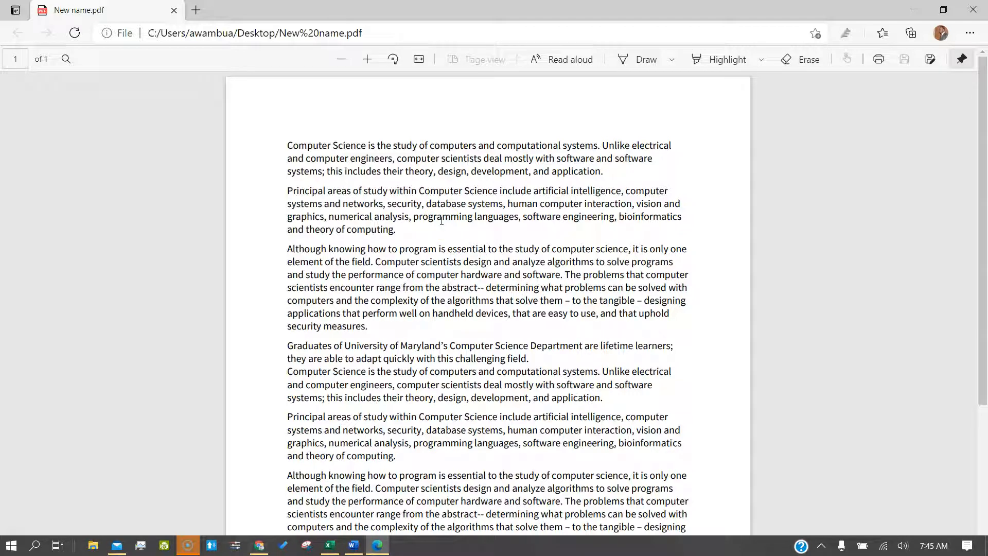
{"action": "left_click", "coordinate": [973, 10]}
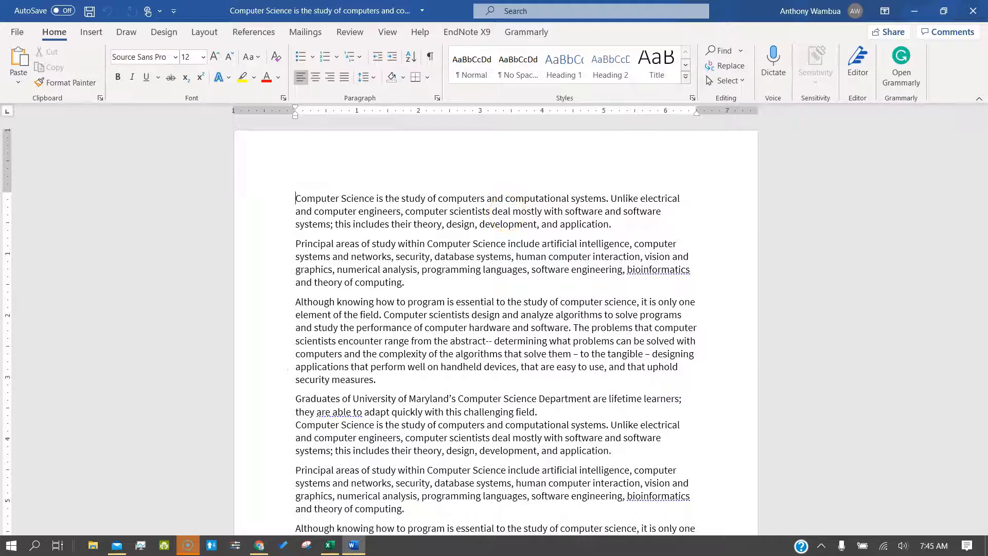
Step: Go to the Print page and select the number of copies value
{"action": "left_click", "coordinate": [18, 34]}
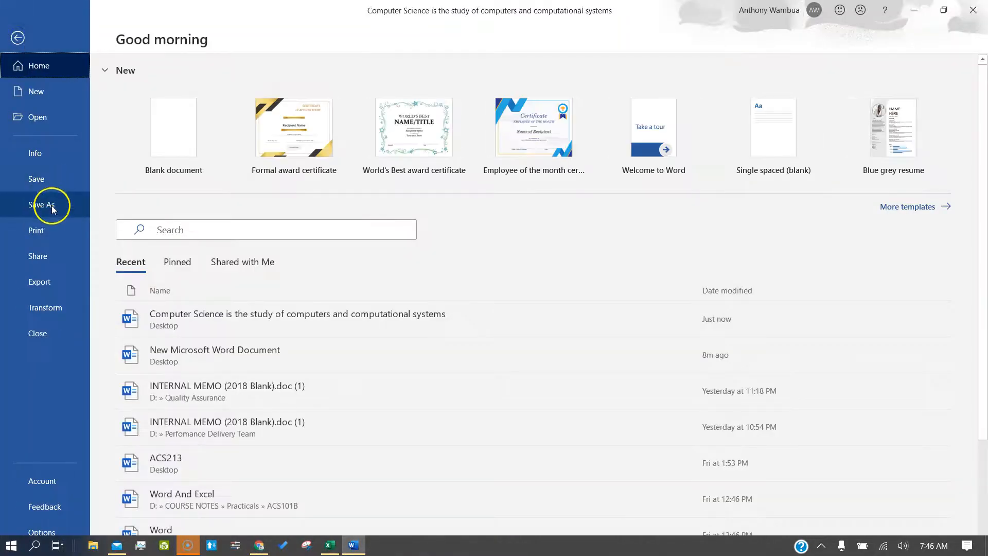
{"action": "left_click", "coordinate": [51, 229]}
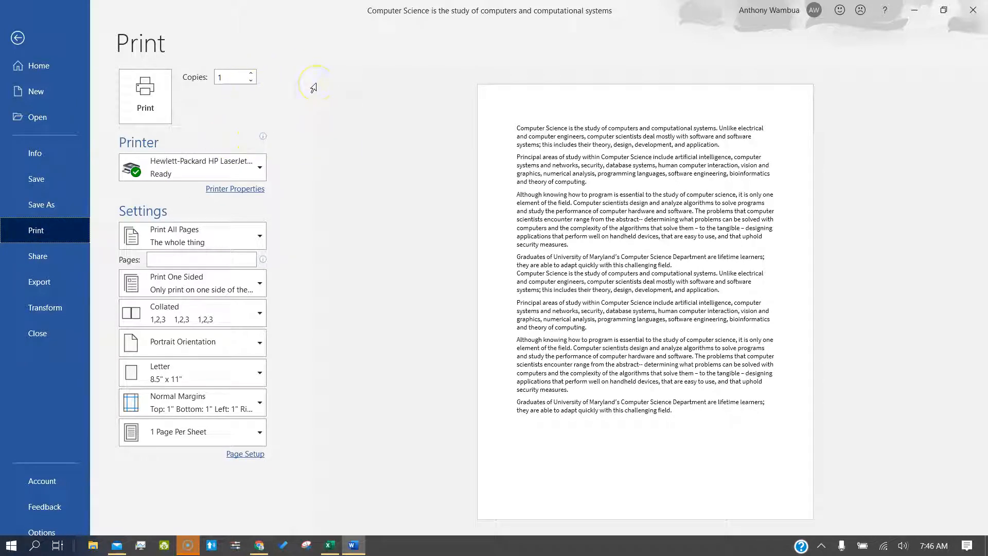
{"action": "left_click", "coordinate": [252, 80]}
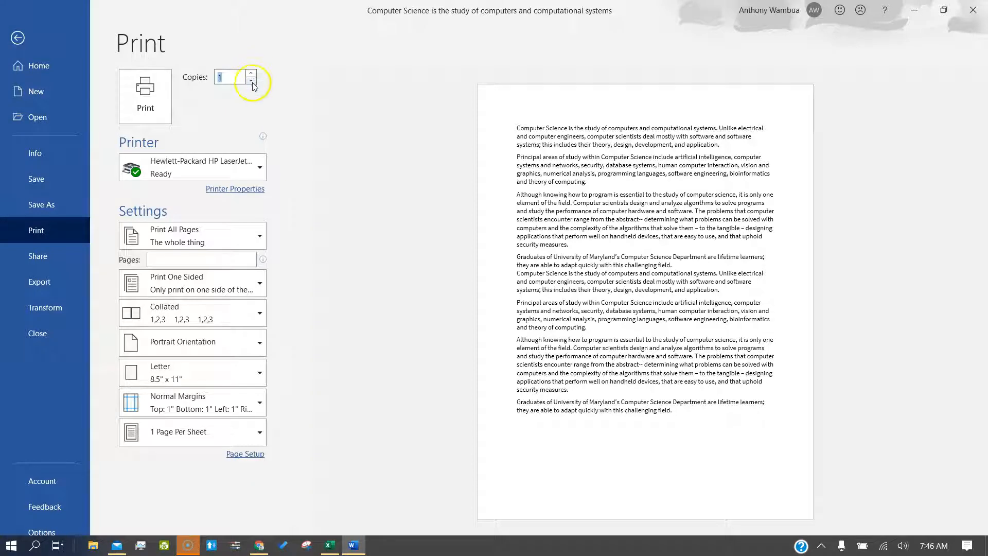
Step: Try Microsoft Print to PDF, then set the printer to HP Color LaserJet M553
{"action": "left_click", "coordinate": [230, 166]}
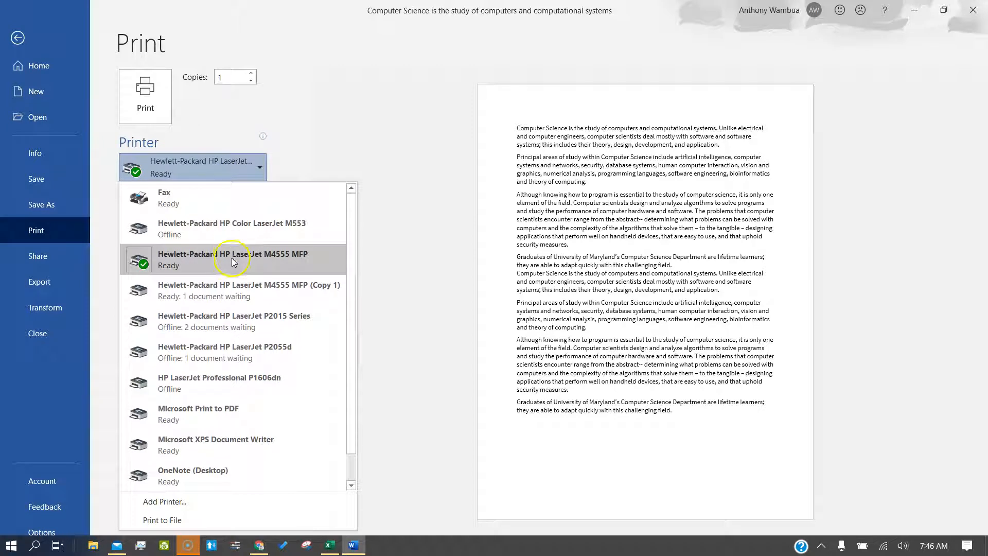
{"action": "scroll", "coordinate": [227, 434], "scroll_direction": "down", "scroll_amount": 1}
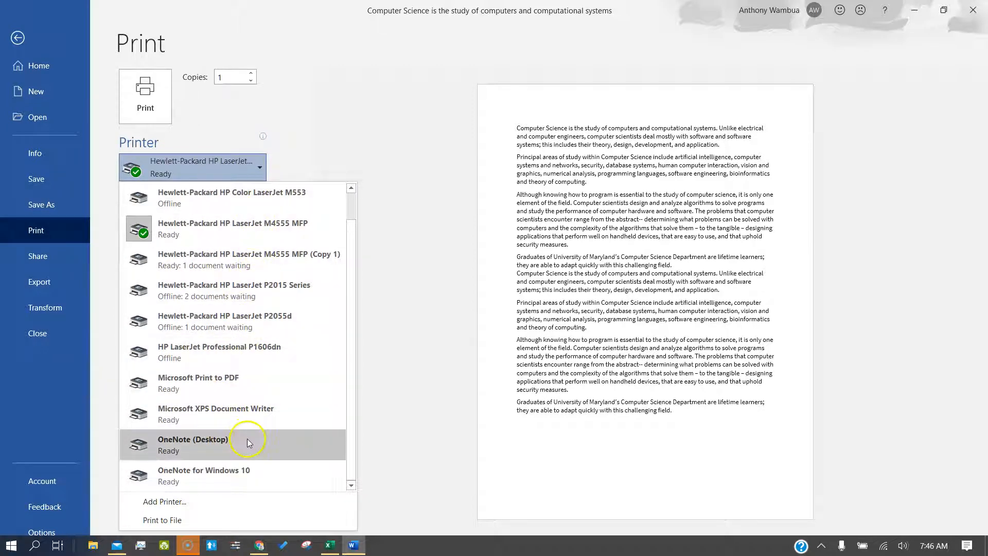
{"action": "mouse_move", "coordinate": [297, 337]}
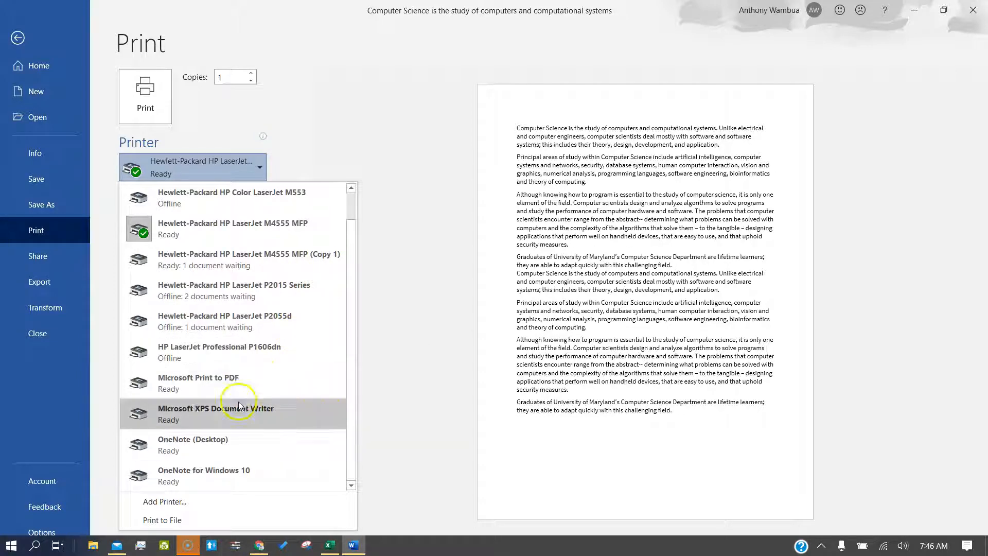
{"action": "left_click", "coordinate": [233, 381]}
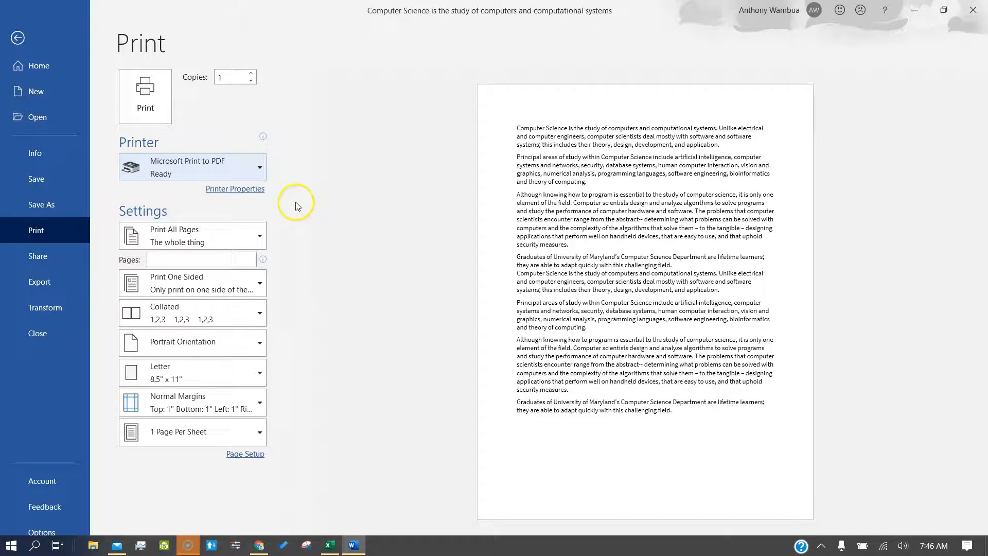
{"action": "left_click", "coordinate": [226, 167]}
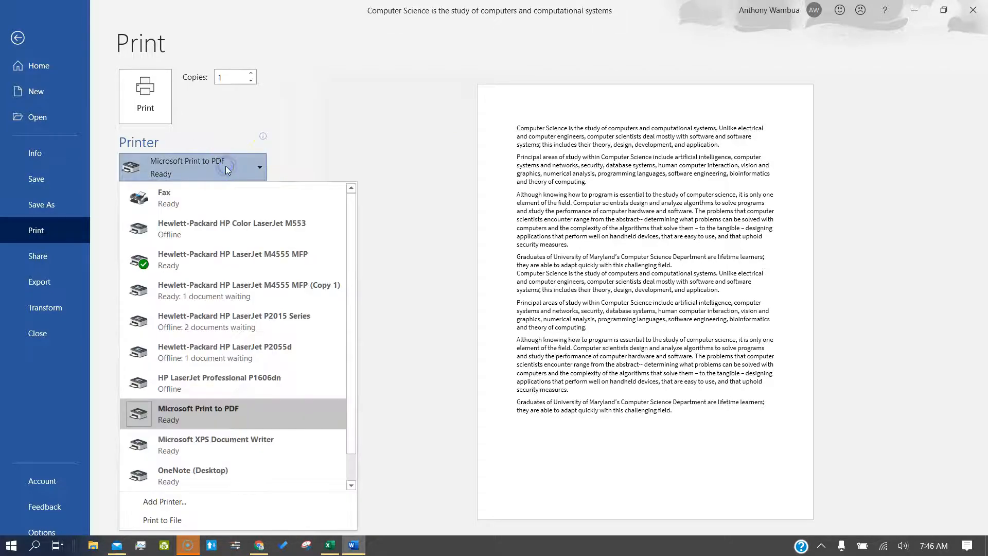
{"action": "left_click", "coordinate": [220, 234]}
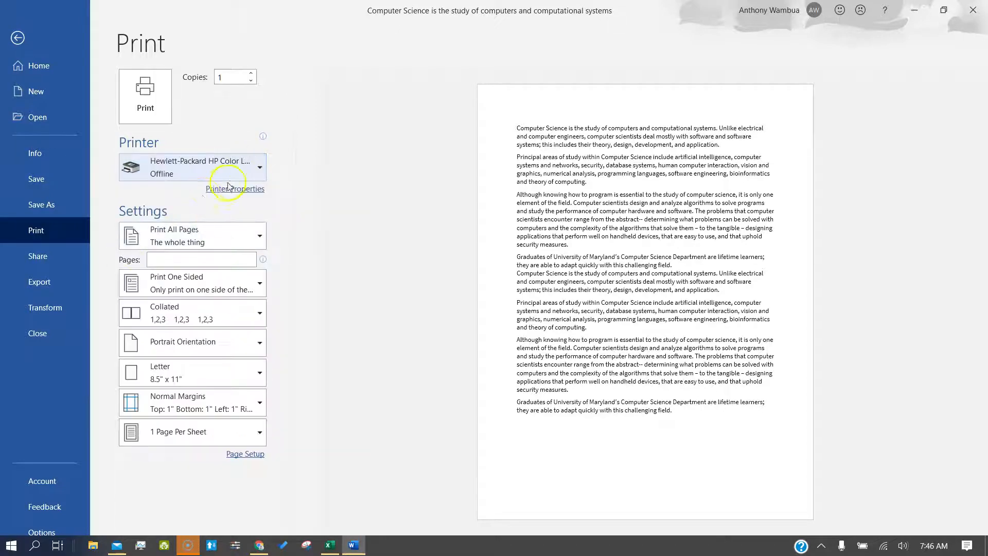
{"action": "left_click", "coordinate": [233, 237]}
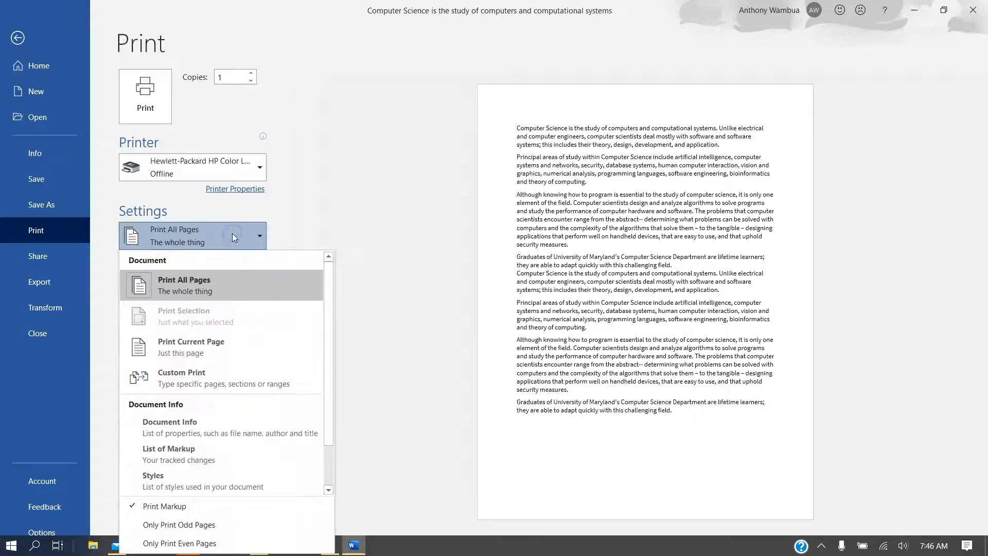
Step: After trying All Pages and Current Page, choose Custom Print with pages 1-5,8-30
{"action": "left_click", "coordinate": [226, 292]}
{"action": "left_click", "coordinate": [245, 242]}
{"action": "left_click", "coordinate": [227, 345]}
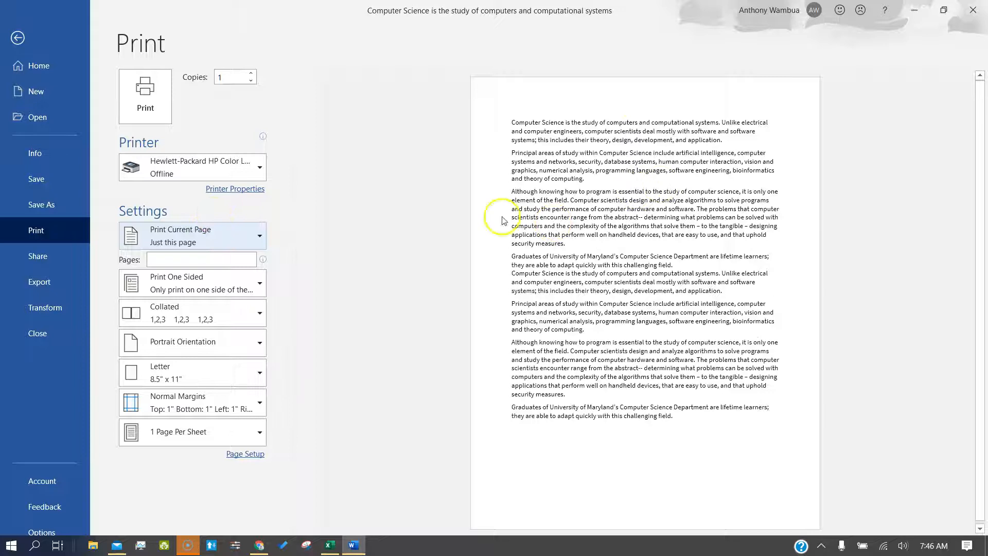
{"action": "left_click", "coordinate": [192, 236]}
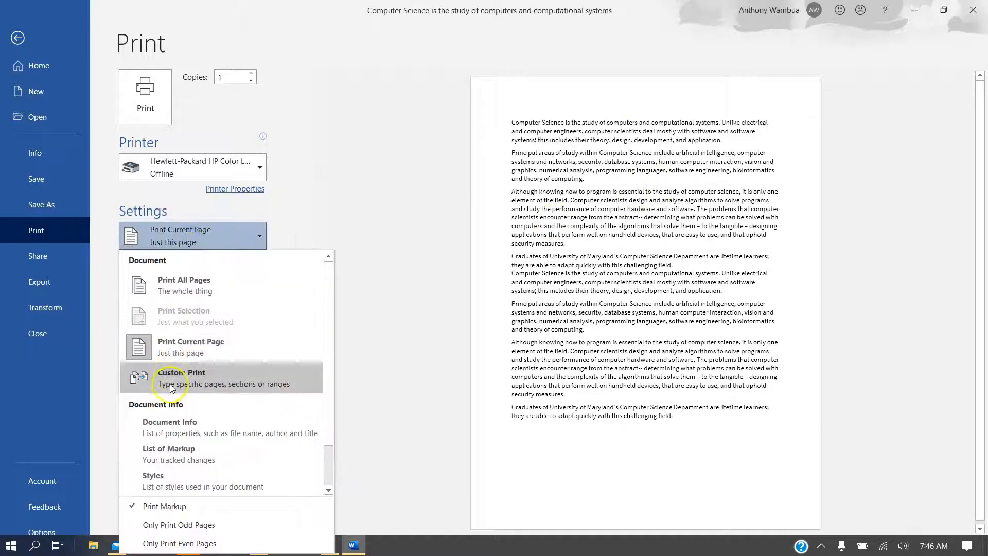
{"action": "left_click", "coordinate": [171, 379]}
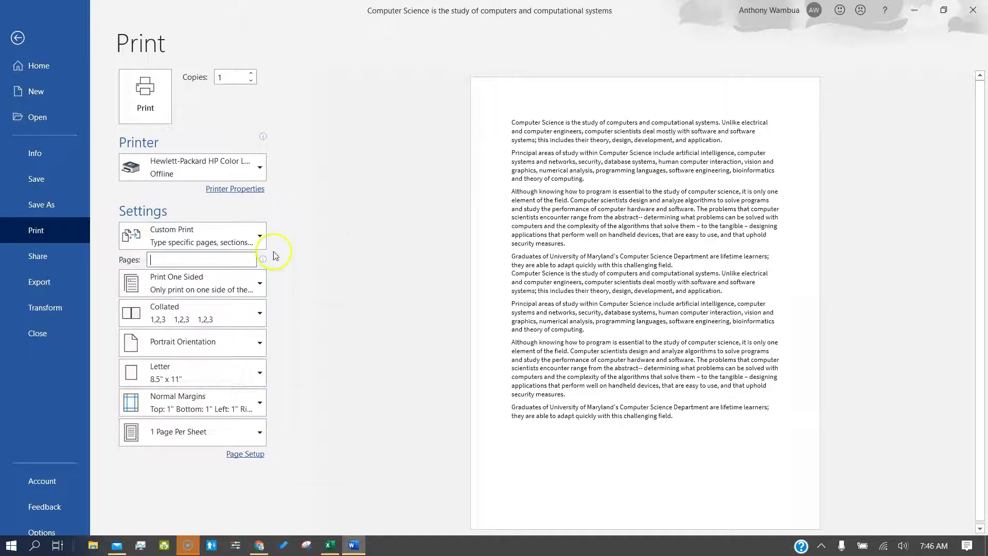
{"action": "left_click", "coordinate": [239, 261]}
{"action": "type", "text": "5,8-3-"}
{"action": "key", "text": "BackSpace"}
{"action": "type", "text": "0"}
Step: Change the one-sided printing option to Manually Print on Both Sides
{"action": "left_click", "coordinate": [231, 284]}
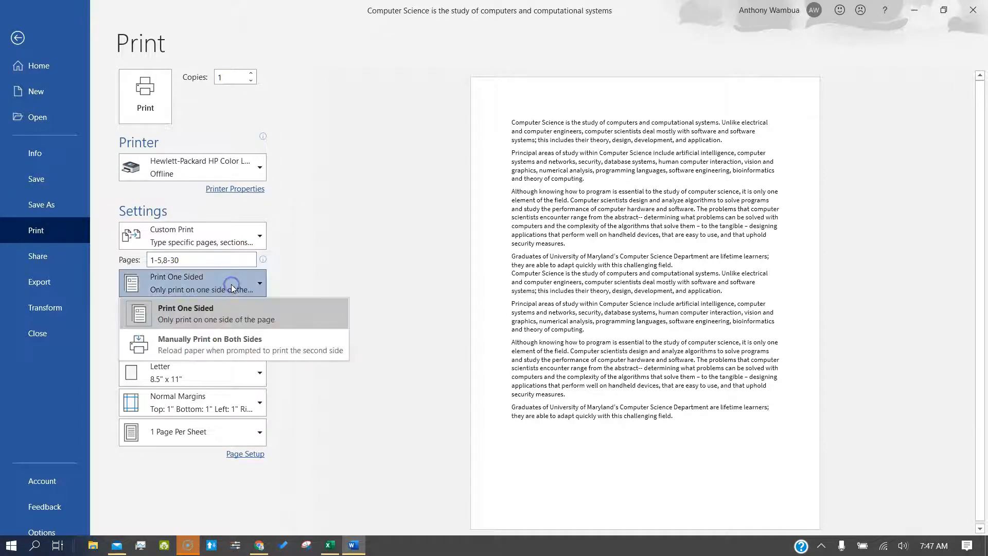
{"action": "left_click", "coordinate": [216, 307]}
{"action": "left_click", "coordinate": [212, 348]}
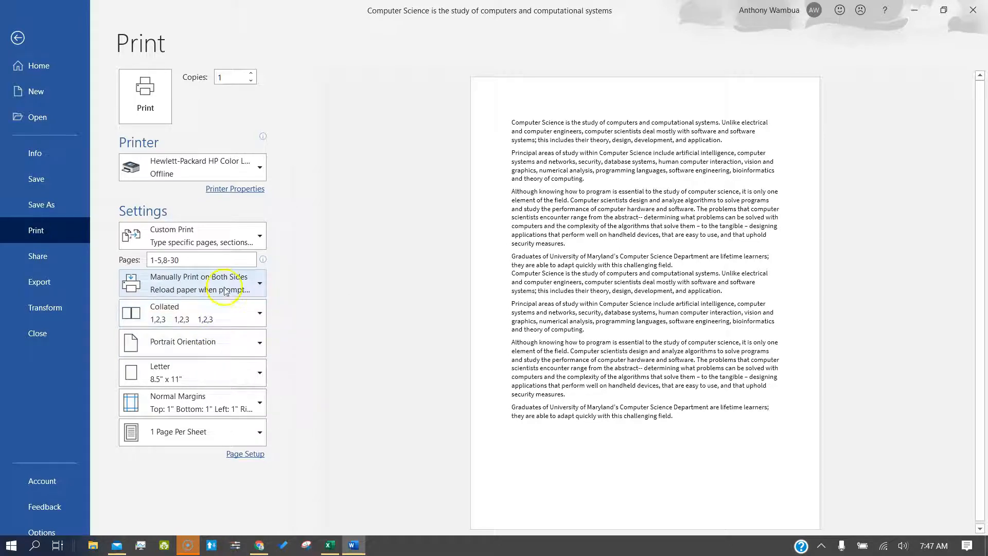
{"action": "left_click", "coordinate": [210, 321]}
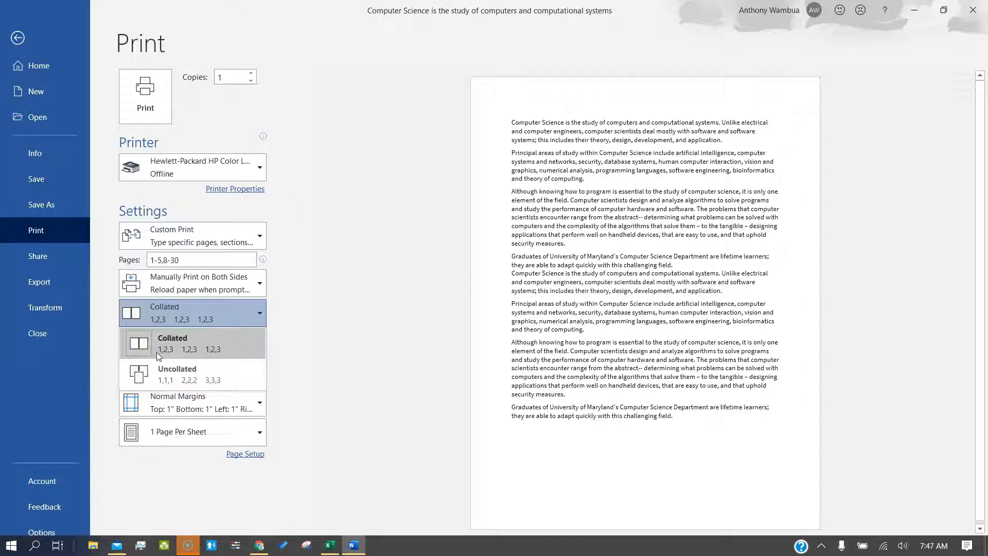
{"action": "left_click", "coordinate": [220, 345]}
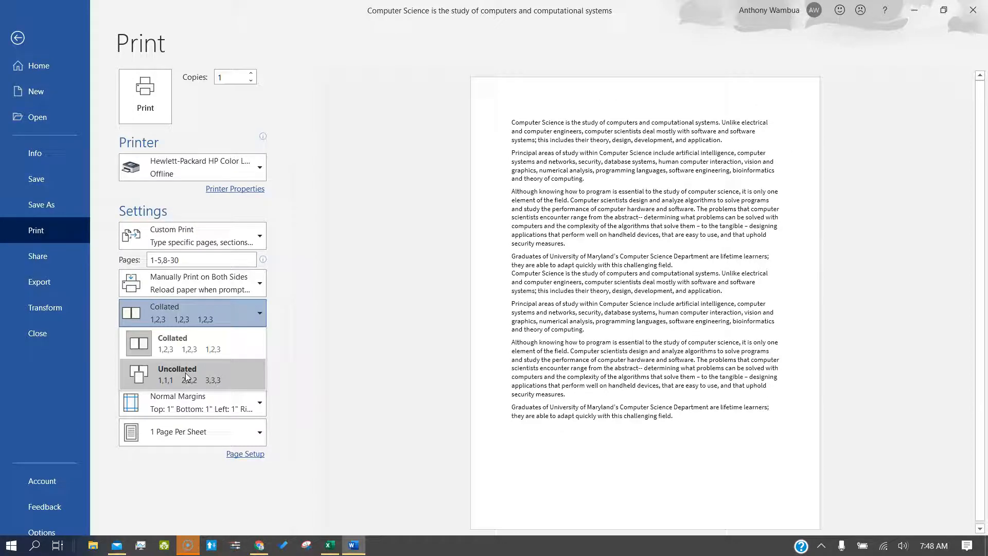
{"action": "left_click", "coordinate": [369, 321]}
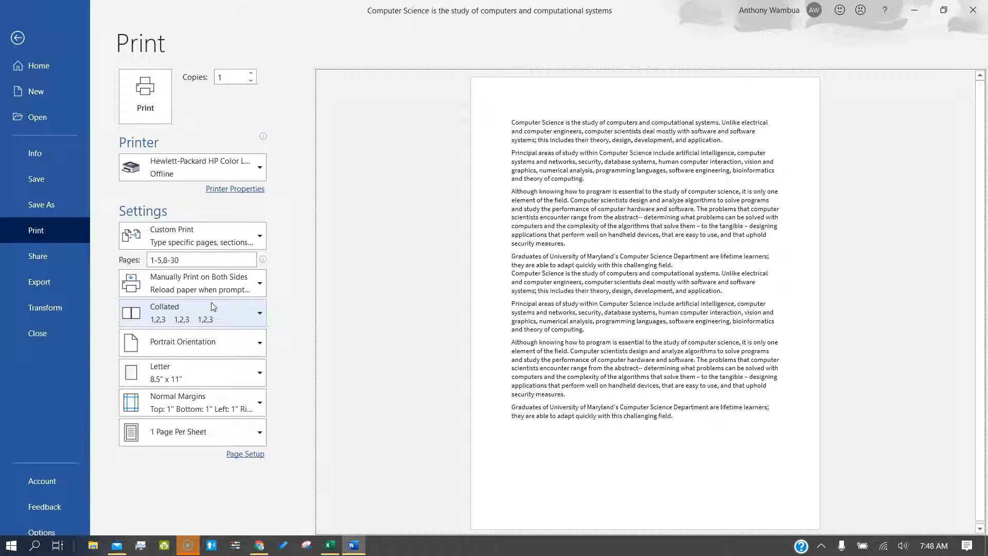
Step: Switch the printed page to landscape, then back to portrait
{"action": "left_click", "coordinate": [222, 342]}
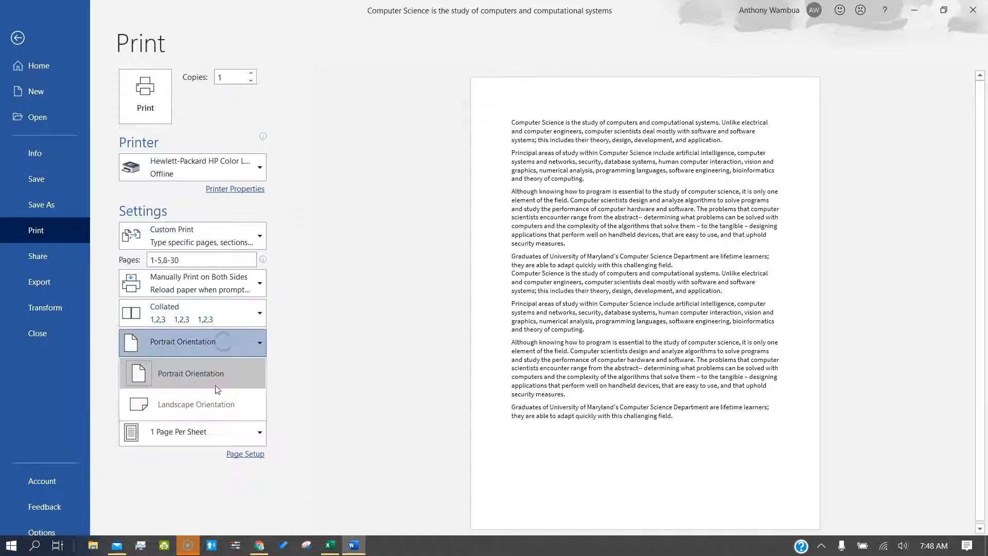
{"action": "left_click", "coordinate": [214, 404]}
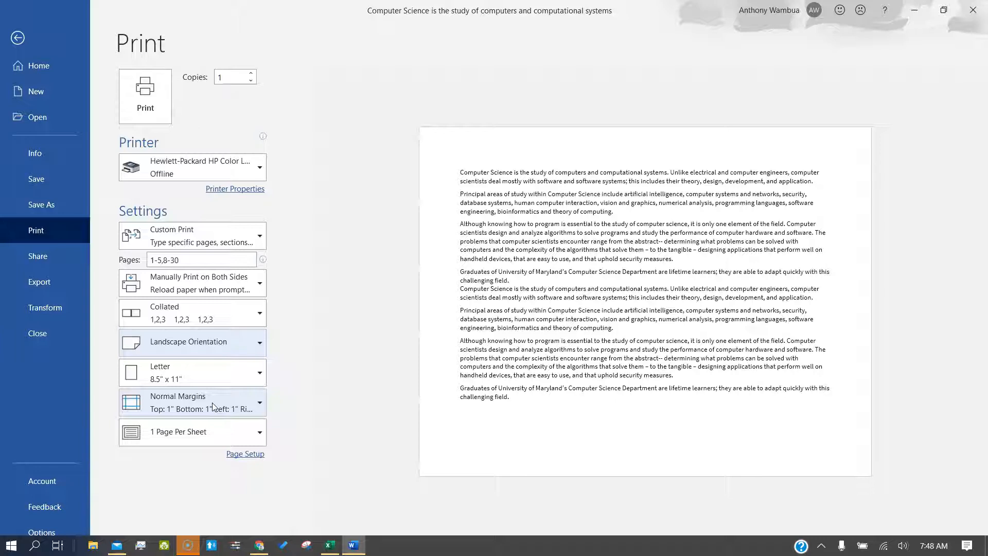
{"action": "left_click", "coordinate": [212, 346]}
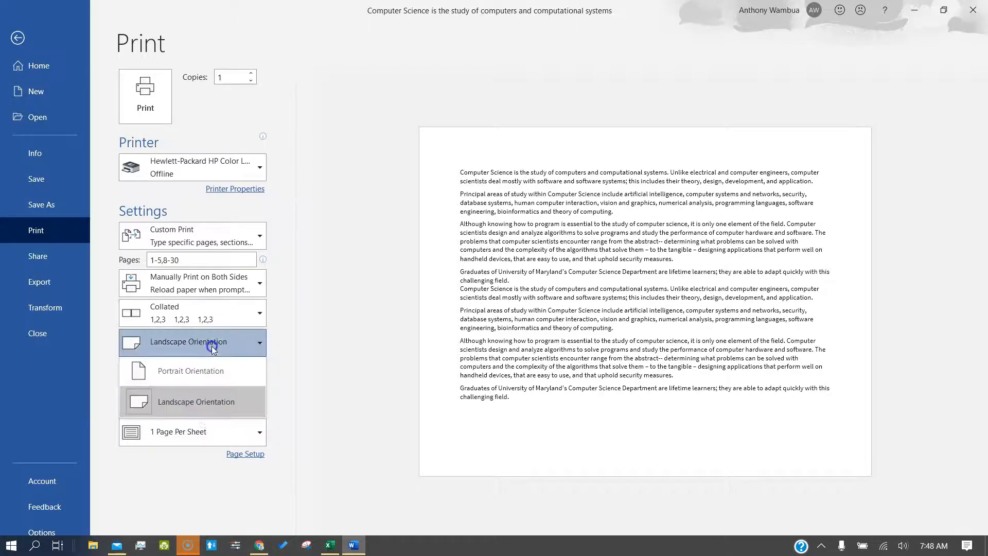
{"action": "left_click", "coordinate": [206, 374]}
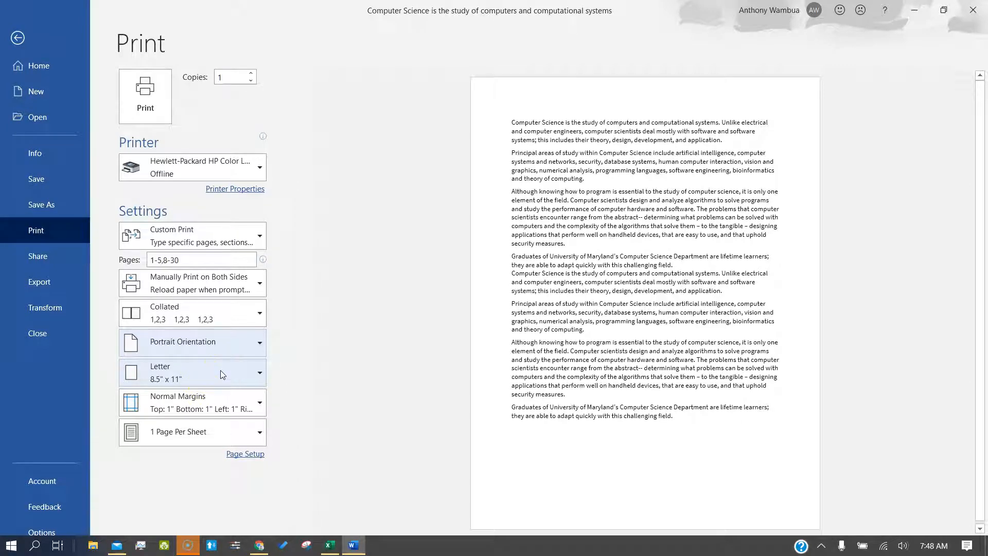
Step: Try Legal, A4 and B5 (JIS) paper sizes
{"action": "left_click", "coordinate": [221, 371]}
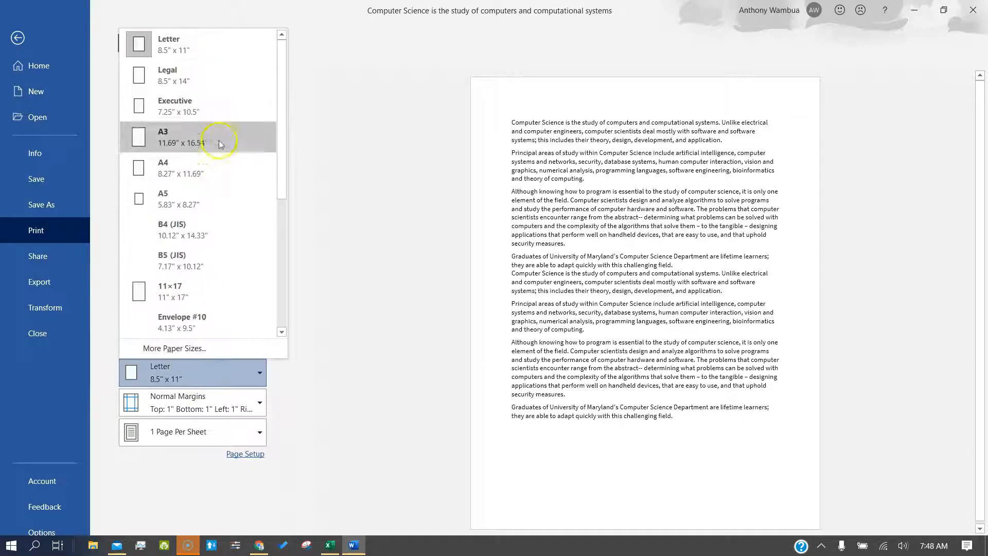
{"action": "left_click", "coordinate": [213, 84]}
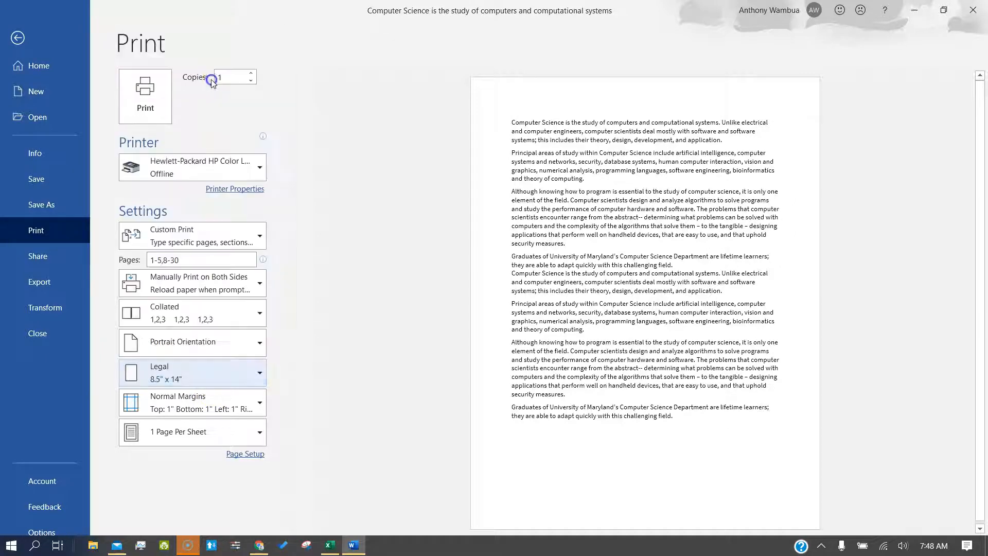
{"action": "left_click", "coordinate": [191, 364]}
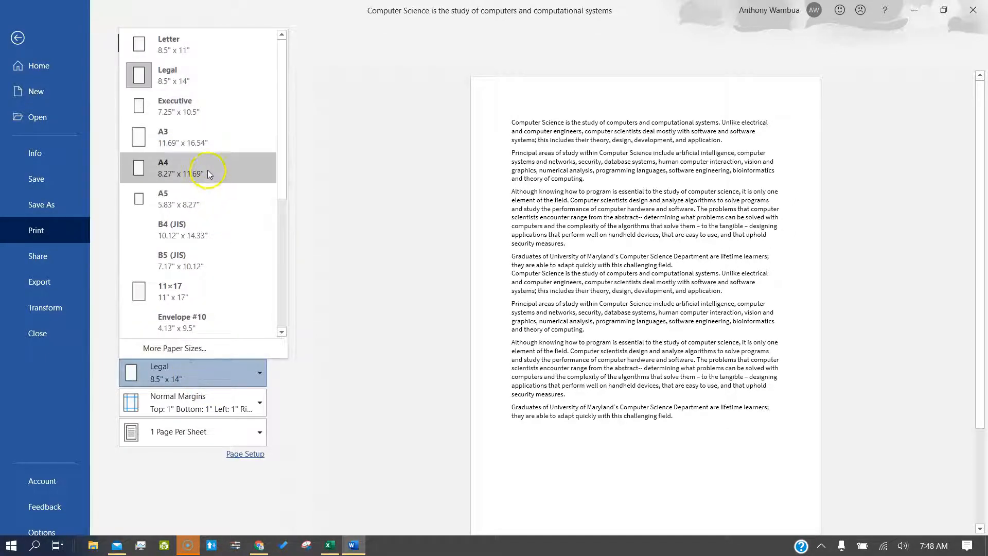
{"action": "left_click", "coordinate": [210, 173]}
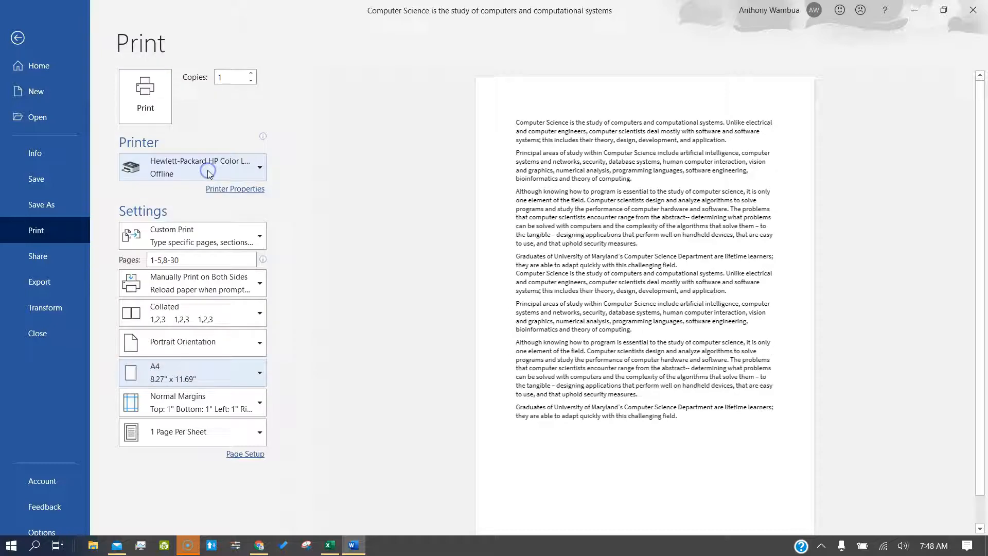
{"action": "left_click", "coordinate": [178, 379]}
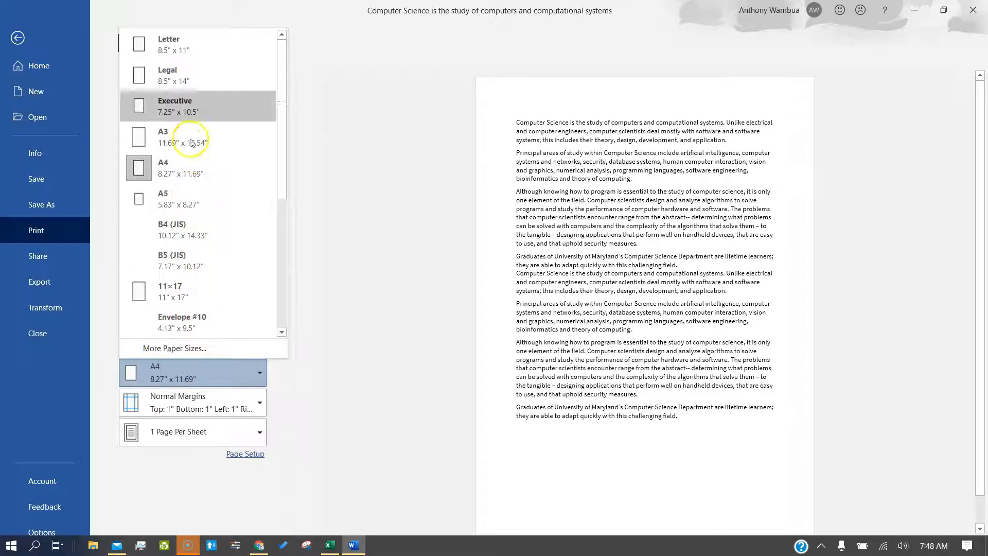
{"action": "left_click", "coordinate": [180, 248]}
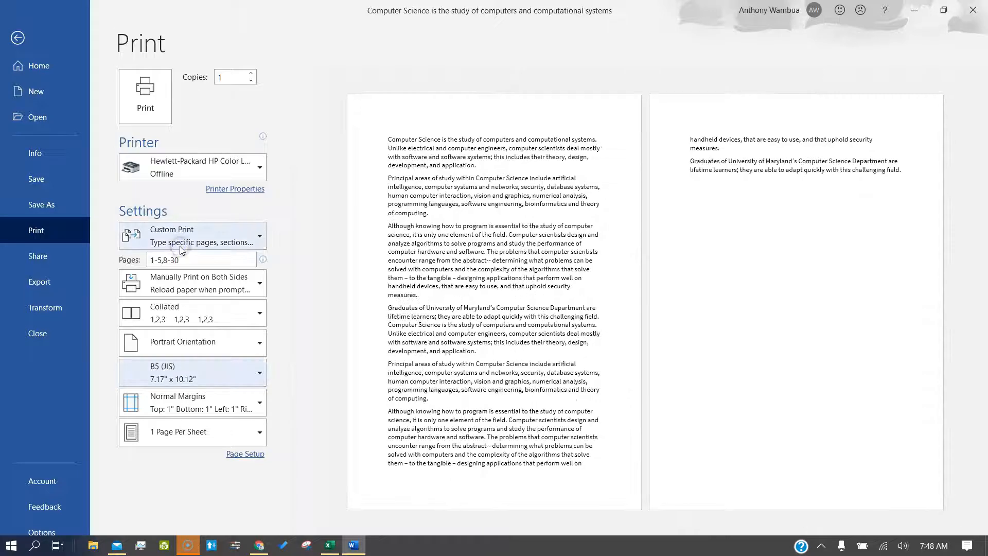
Step: Apply the Last Custom Margins setting, then revert to Normal 1-inch margins
{"action": "left_click", "coordinate": [195, 400]}
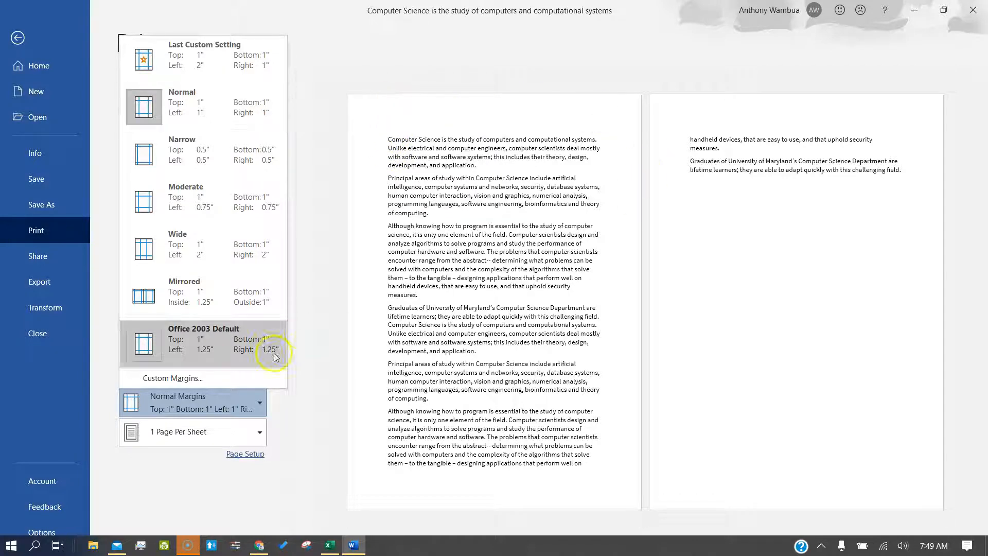
{"action": "left_click", "coordinate": [230, 64]}
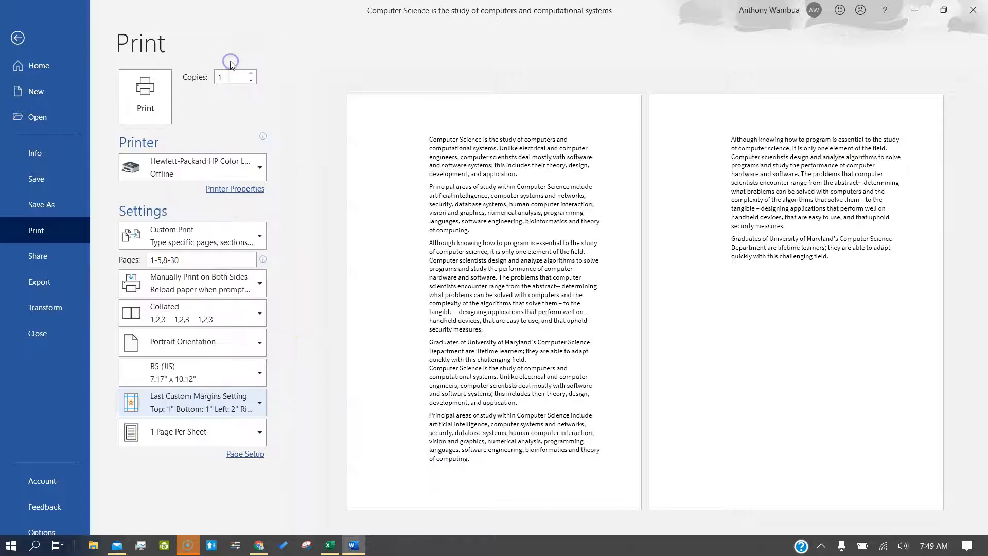
{"action": "left_click", "coordinate": [176, 402]}
{"action": "left_click", "coordinate": [194, 103]}
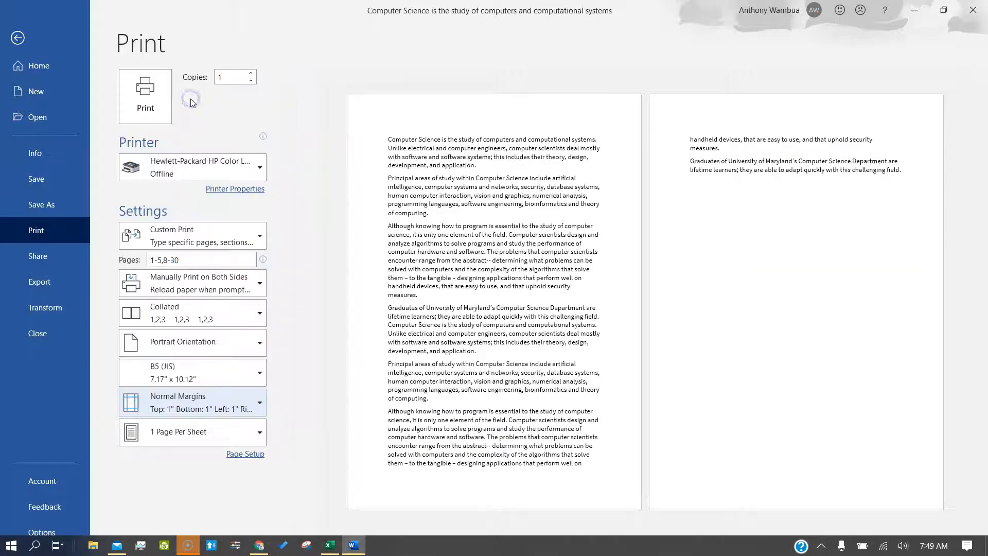
Step: Try 11×17 paper, return to A4, and bring up Custom Margins
{"action": "left_click", "coordinate": [165, 373]}
{"action": "left_click", "coordinate": [175, 294]}
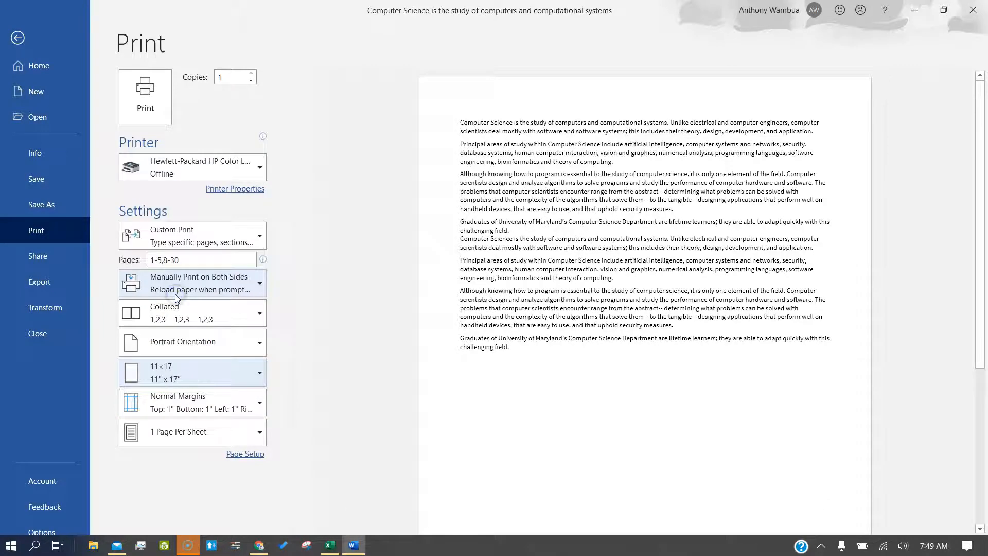
{"action": "left_click", "coordinate": [174, 390]}
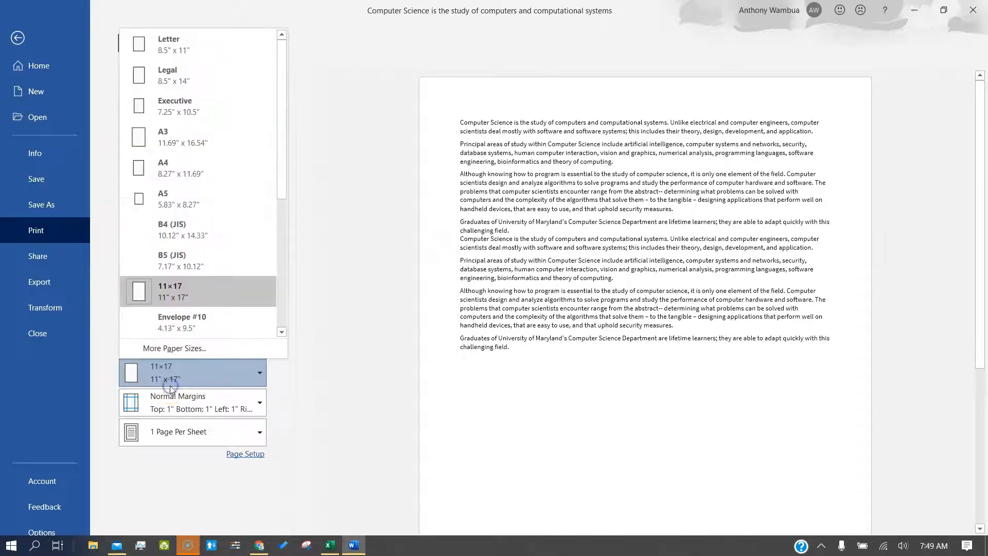
{"action": "left_click", "coordinate": [183, 165]}
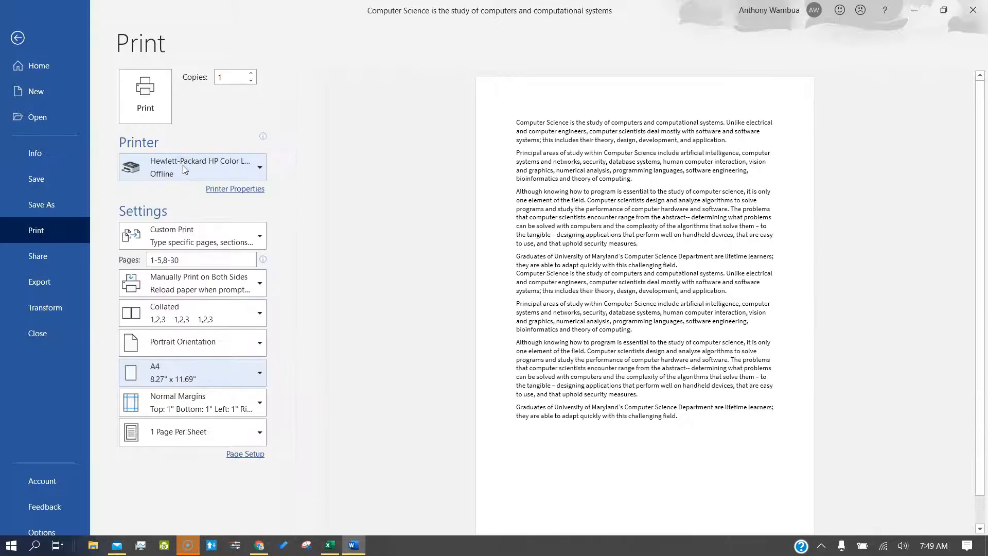
{"action": "left_click", "coordinate": [181, 396]}
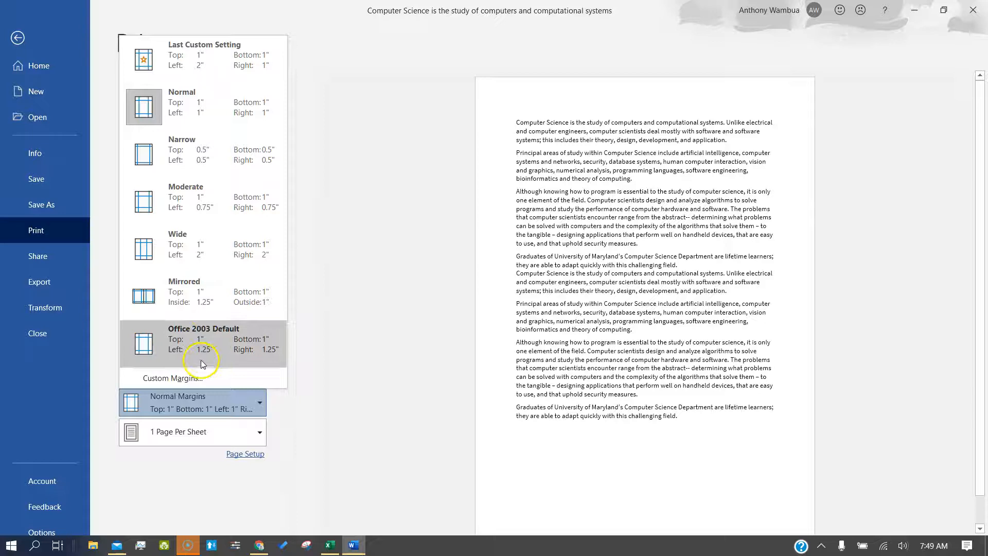
{"action": "left_click", "coordinate": [201, 378]}
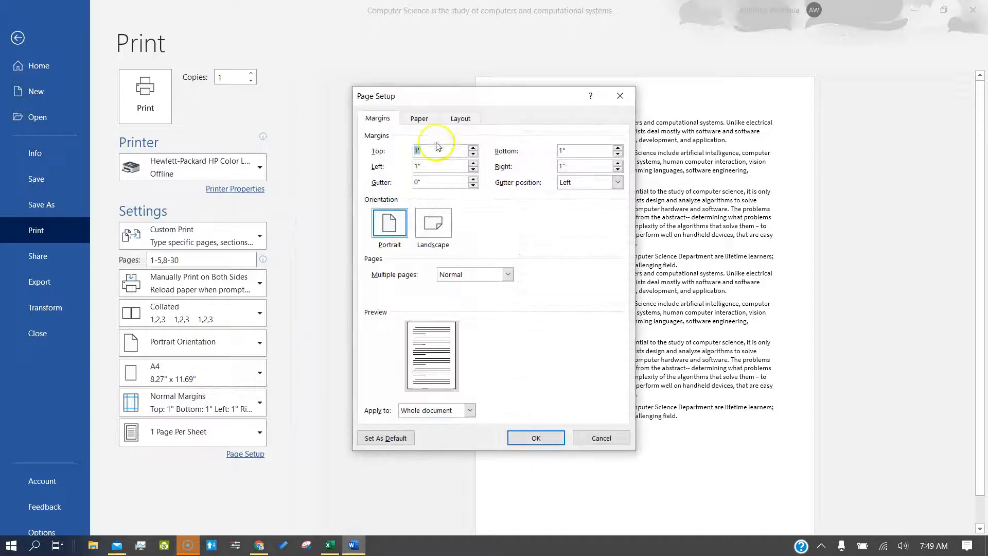
Step: Raise the top margin to 2.2"
{"action": "left_click", "coordinate": [473, 148]}
{"action": "left_click", "coordinate": [473, 148]}
{"action": "left_click", "coordinate": [473, 148]}
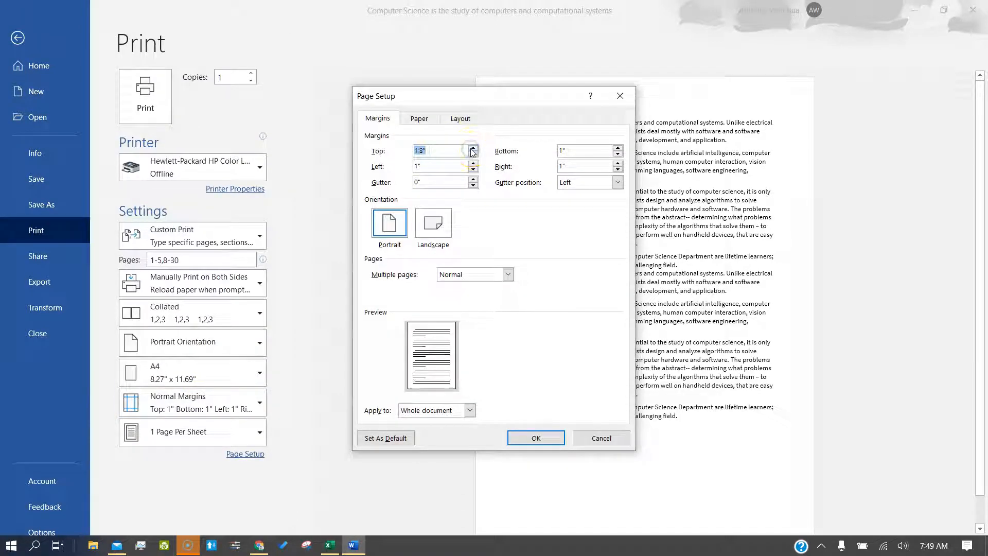
{"action": "left_click", "coordinate": [472, 148]}
{"action": "left_click", "coordinate": [471, 149]}
{"action": "left_click", "coordinate": [471, 149]}
{"action": "left_click", "coordinate": [471, 149]}
{"action": "left_click", "coordinate": [471, 149]}
{"action": "left_click", "coordinate": [471, 149]}
{"action": "left_click", "coordinate": [471, 149]}
{"action": "left_click", "coordinate": [471, 149]}
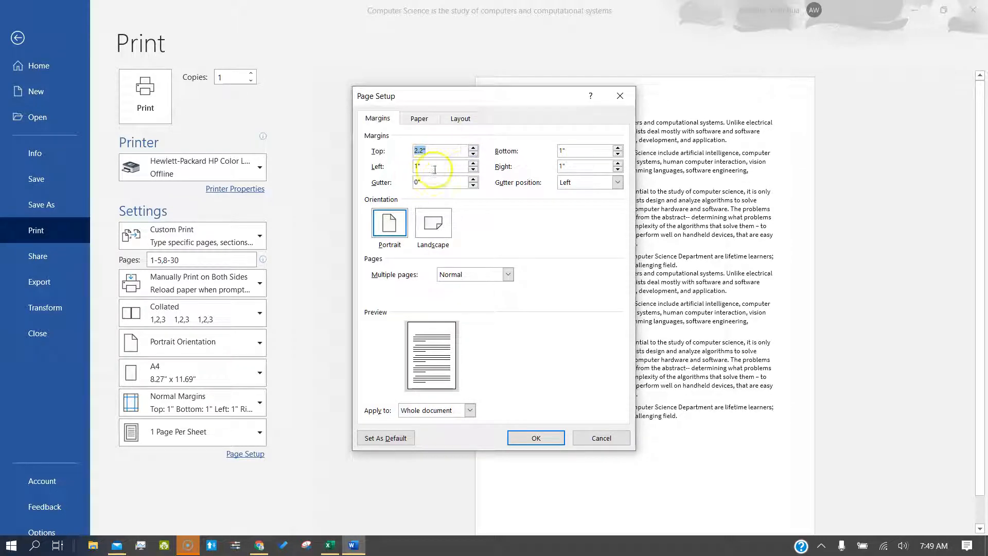
Step: Set the left margin to 1.5" and apply the new margins
{"action": "left_click", "coordinate": [473, 169]}
{"action": "left_click", "coordinate": [474, 170]}
{"action": "left_click", "coordinate": [474, 170]}
{"action": "left_click", "coordinate": [473, 169]}
{"action": "left_click", "coordinate": [474, 163]}
{"action": "left_click", "coordinate": [473, 163]}
{"action": "left_click", "coordinate": [473, 163]}
{"action": "left_click", "coordinate": [474, 163]}
{"action": "left_click", "coordinate": [474, 163]}
{"action": "left_click", "coordinate": [473, 163]}
{"action": "left_click", "coordinate": [474, 164]}
{"action": "left_click", "coordinate": [474, 163]}
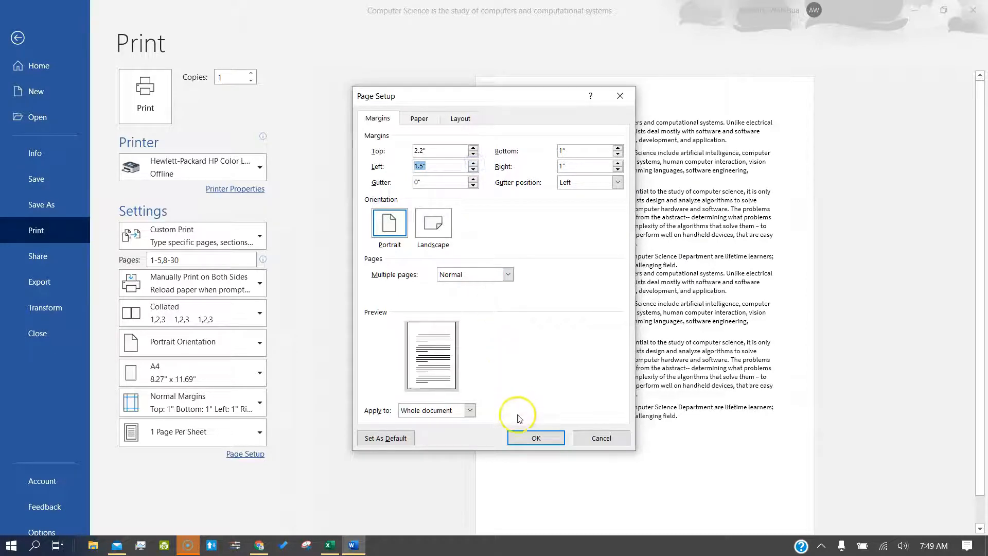
{"action": "left_click", "coordinate": [524, 436]}
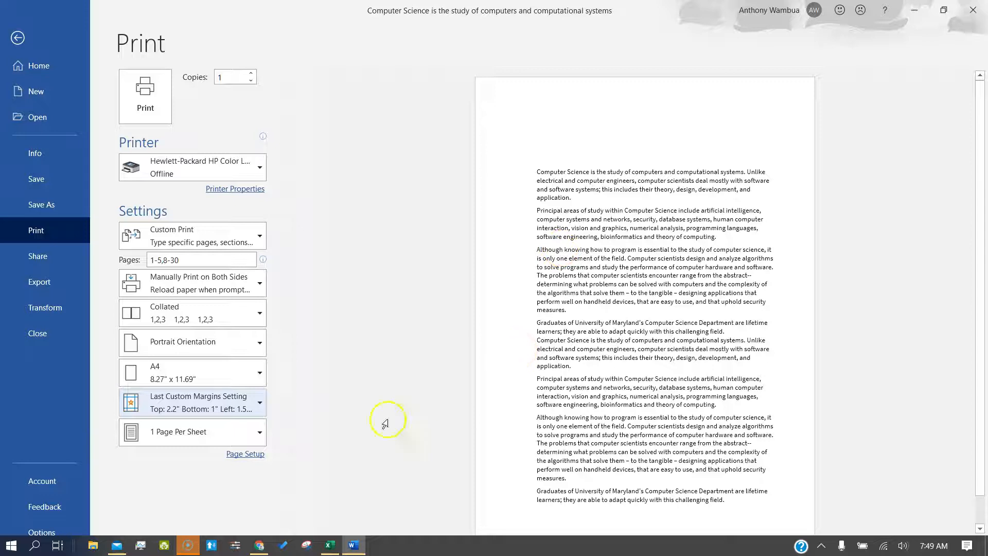
{"action": "left_click", "coordinate": [237, 425]}
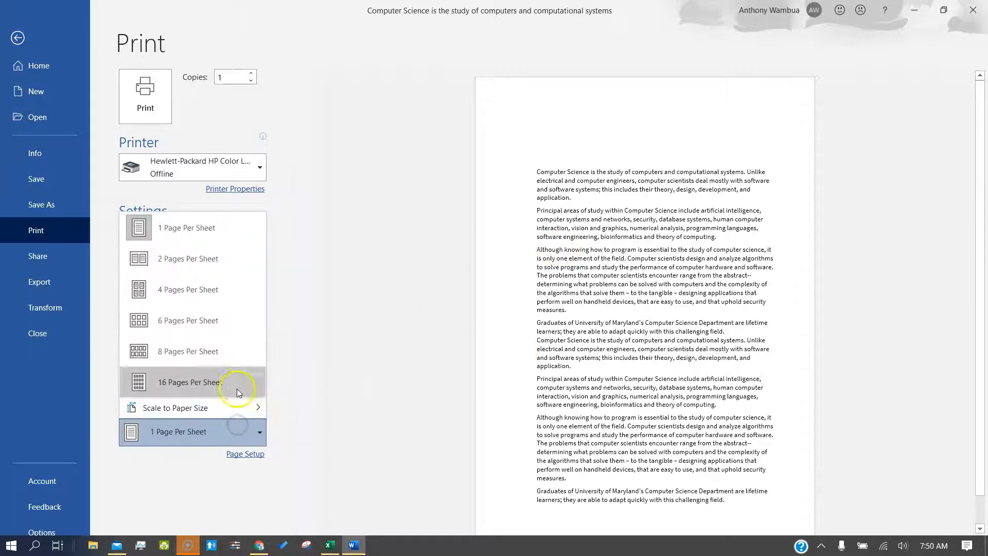
Step: Choose 4 Pages Per Sheet, then leave Print and return to the document
{"action": "left_click", "coordinate": [226, 293]}
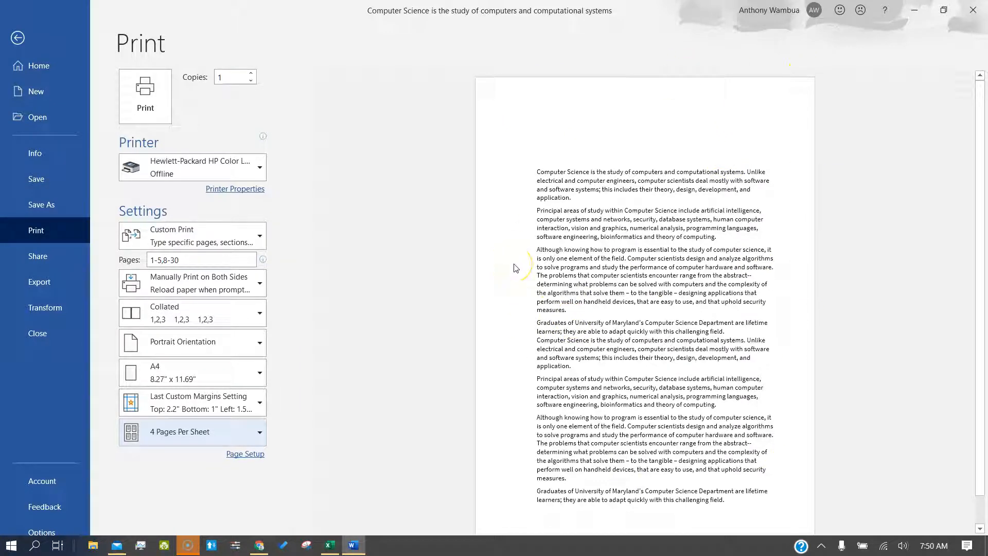
{"action": "scroll", "coordinate": [453, 399], "scroll_direction": "down", "scroll_amount": 1}
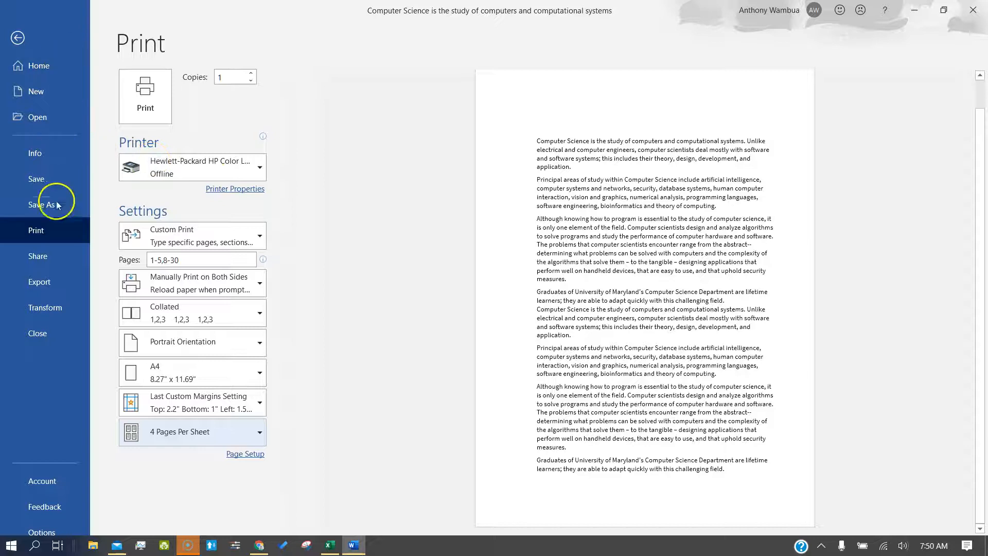
{"action": "left_click", "coordinate": [41, 30]}
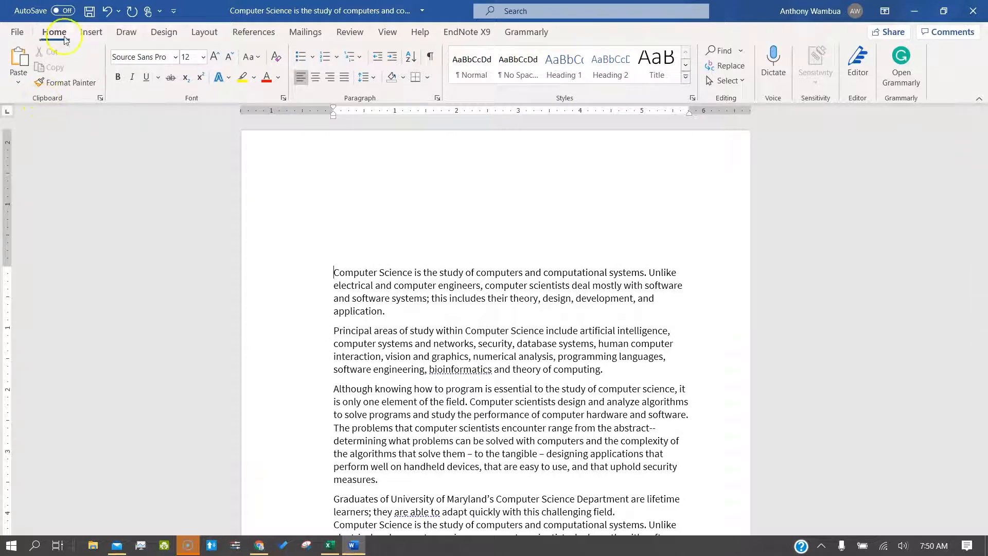
Step: Paste the copied paragraphs as plain text in a new paragraph after 'field.'
{"action": "left_click", "coordinate": [316, 223]}
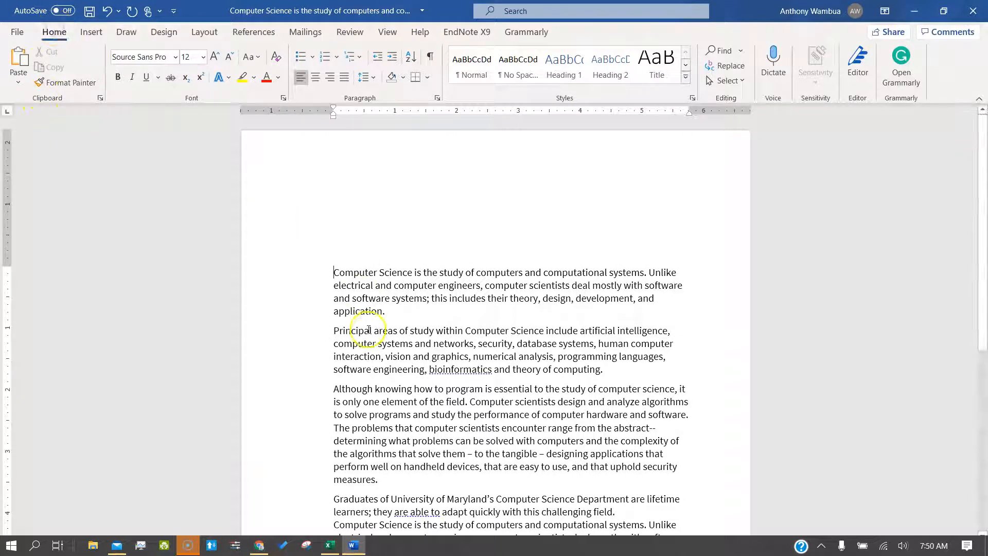
{"action": "scroll", "coordinate": [355, 334], "scroll_direction": "down", "scroll_amount": 5}
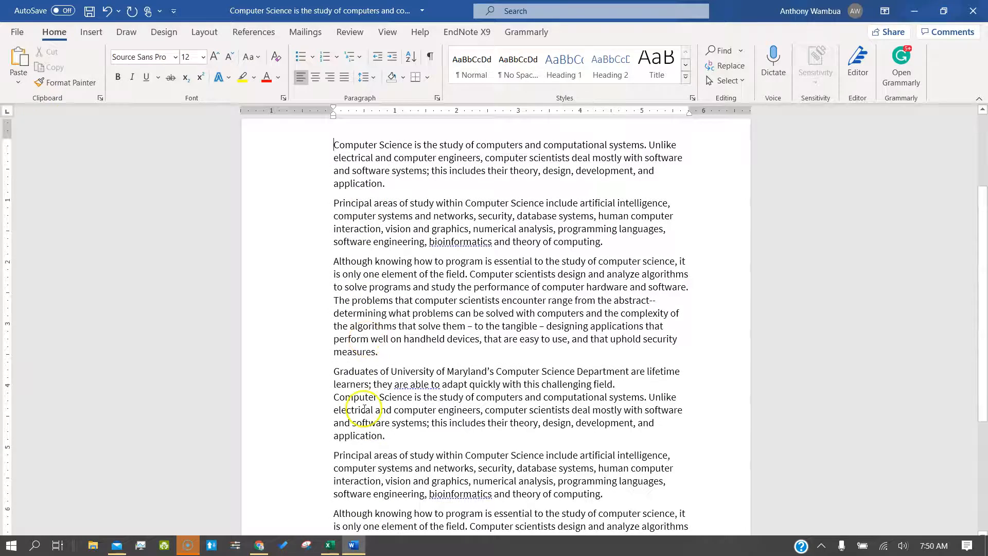
{"action": "left_click", "coordinate": [16, 83]}
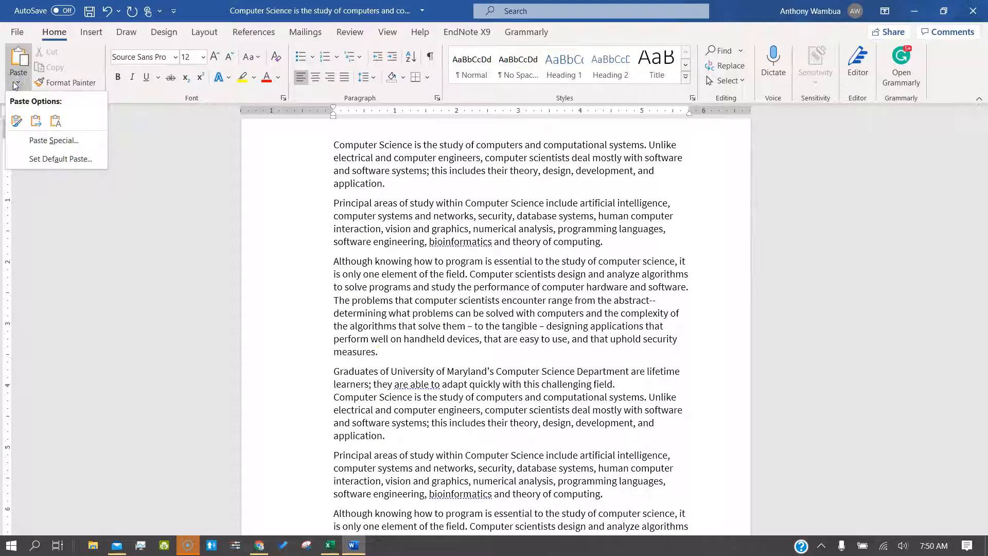
{"action": "scroll", "coordinate": [371, 319], "scroll_direction": "down", "scroll_amount": 5}
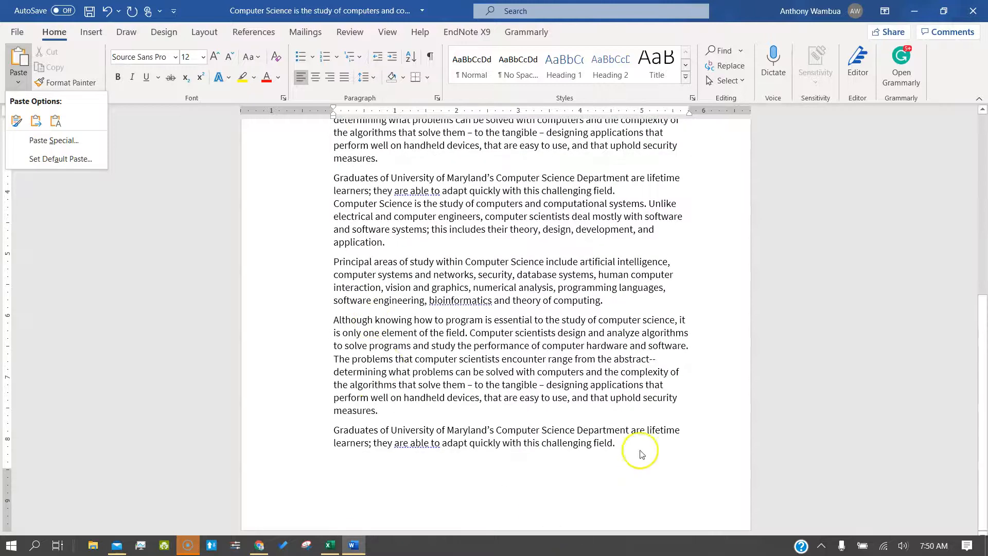
{"action": "left_click", "coordinate": [612, 444]}
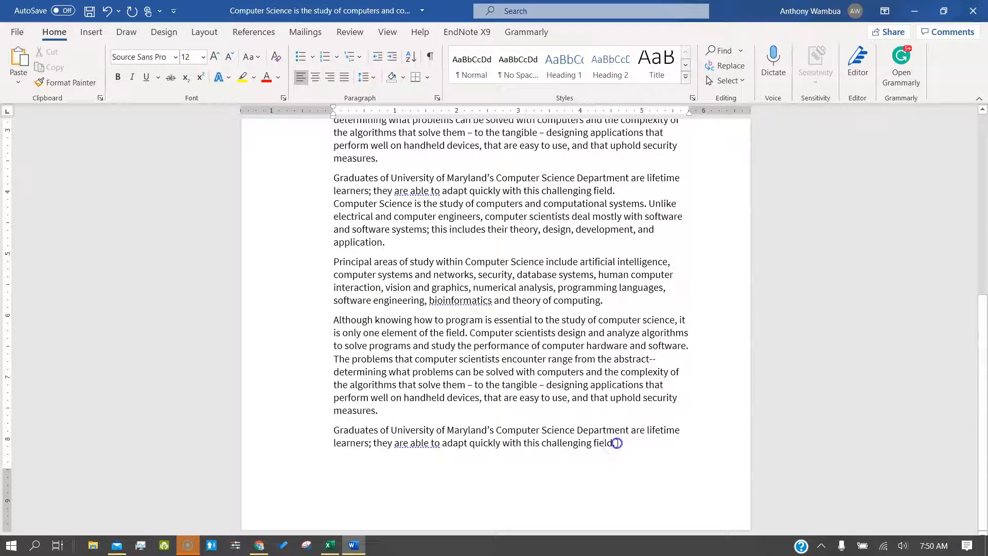
{"action": "key", "text": "Return"}
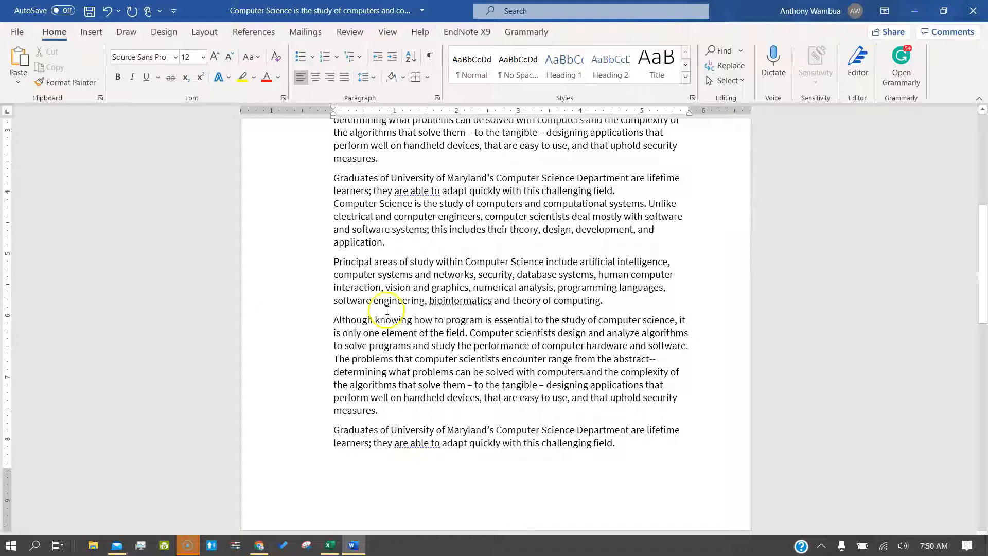
{"action": "left_click", "coordinate": [19, 85]}
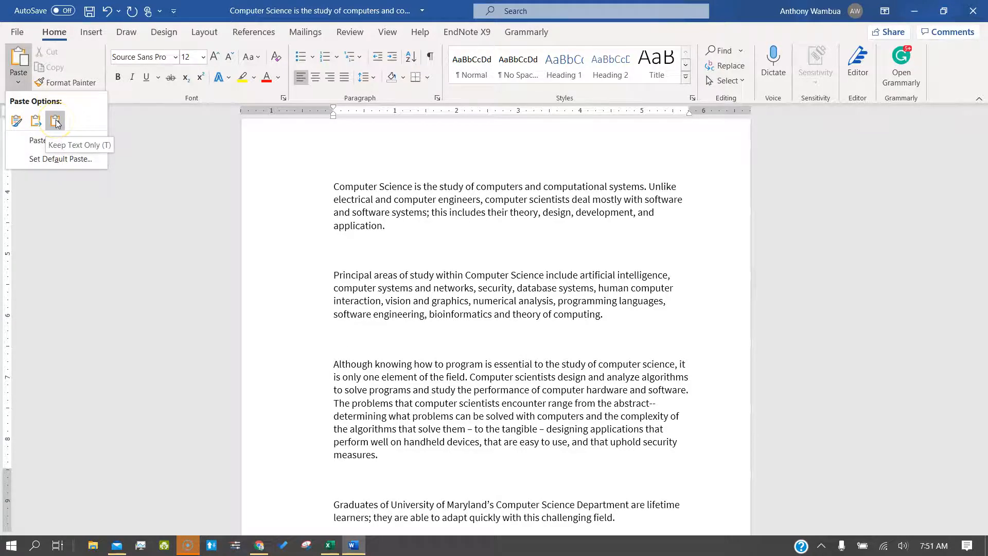
{"action": "left_click", "coordinate": [55, 122]}
Step: Add a new empty paragraph on the blank last page
{"action": "scroll", "coordinate": [464, 345], "scroll_direction": "up", "scroll_amount": 3}
{"action": "left_click", "coordinate": [501, 337]}
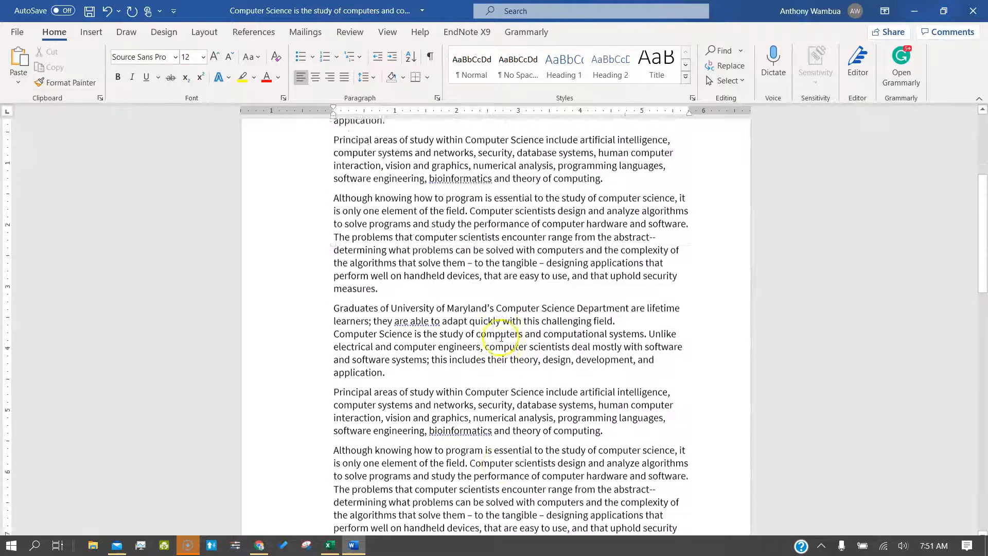
{"action": "scroll", "coordinate": [501, 338], "scroll_direction": "up", "scroll_amount": 1}
{"action": "scroll", "coordinate": [213, 187], "scroll_direction": "down", "scroll_amount": 10}
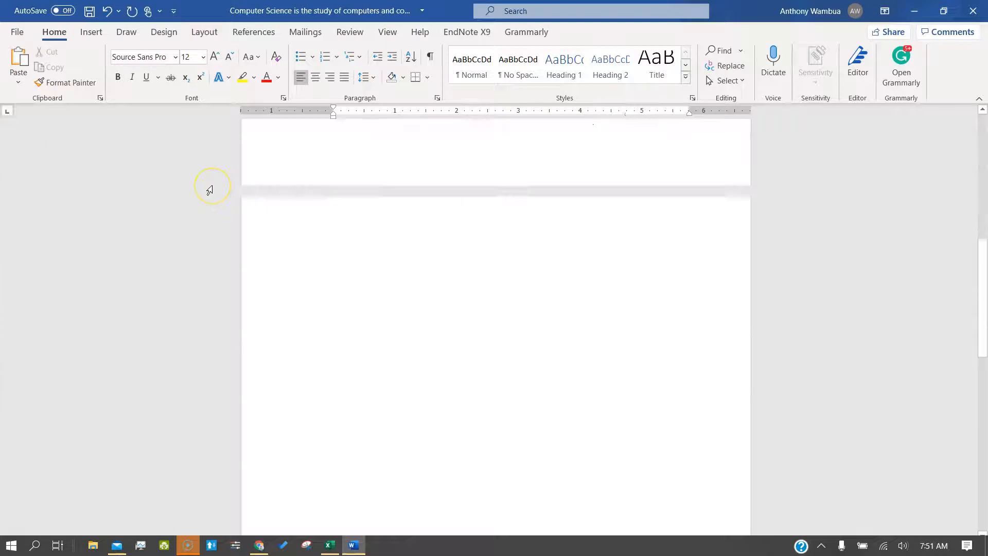
{"action": "left_click", "coordinate": [196, 316]}
{"action": "key", "text": "Return"}
{"action": "scroll", "coordinate": [213, 186], "scroll_direction": "up", "scroll_amount": 6}
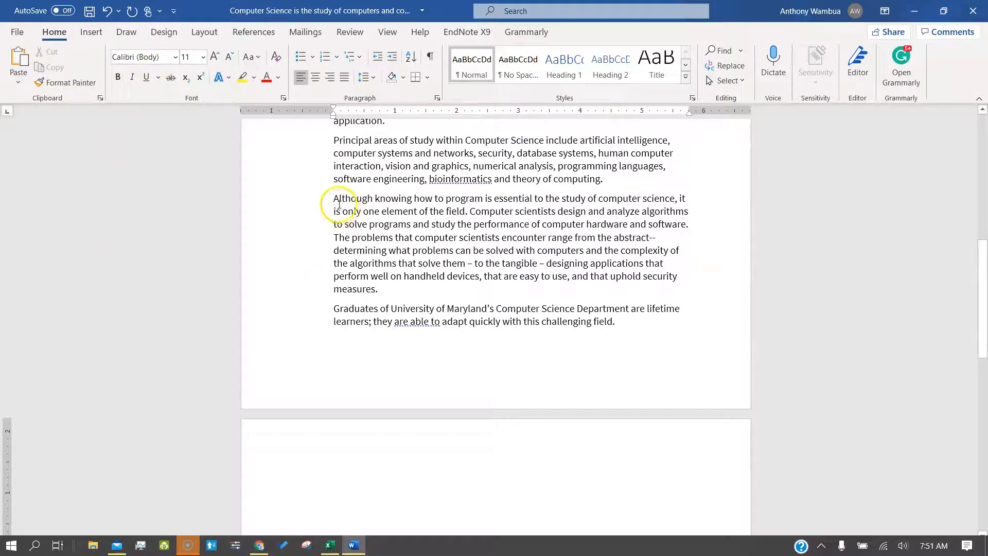
Step: Set the Although and Graduates paragraphs in Times New Roman
{"action": "left_click_drag", "start_coordinate": [333, 197], "coordinate": [617, 338]}
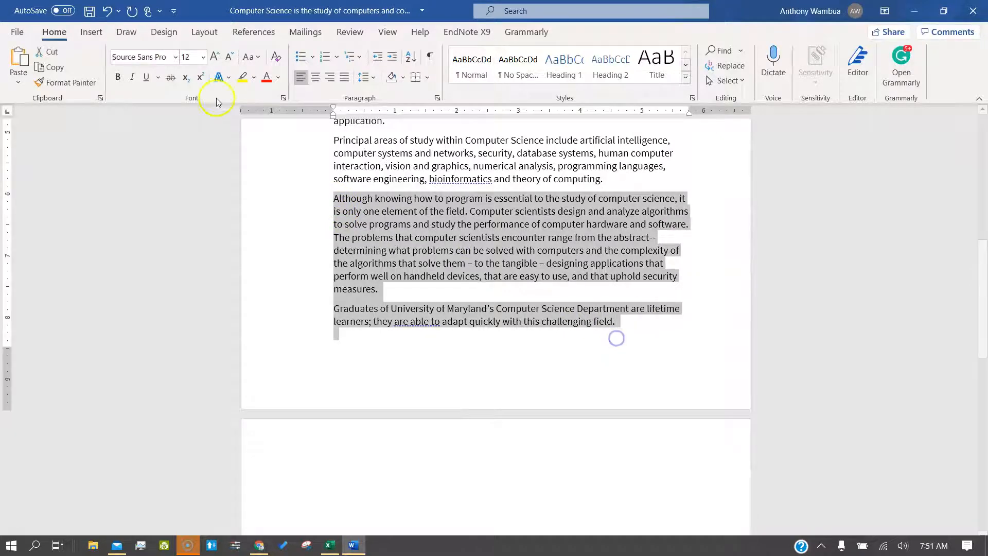
{"action": "left_click", "coordinate": [177, 56]}
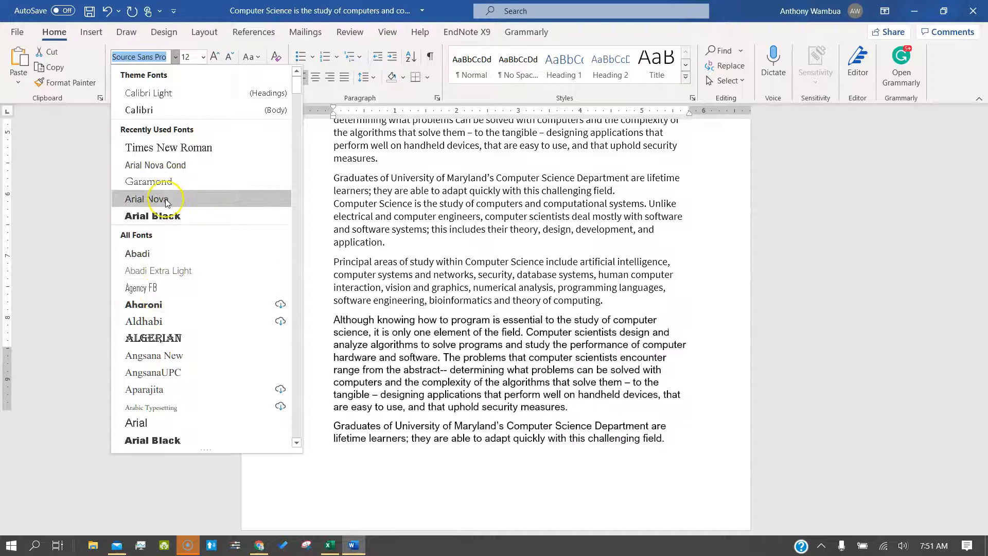
{"action": "left_click", "coordinate": [168, 148]}
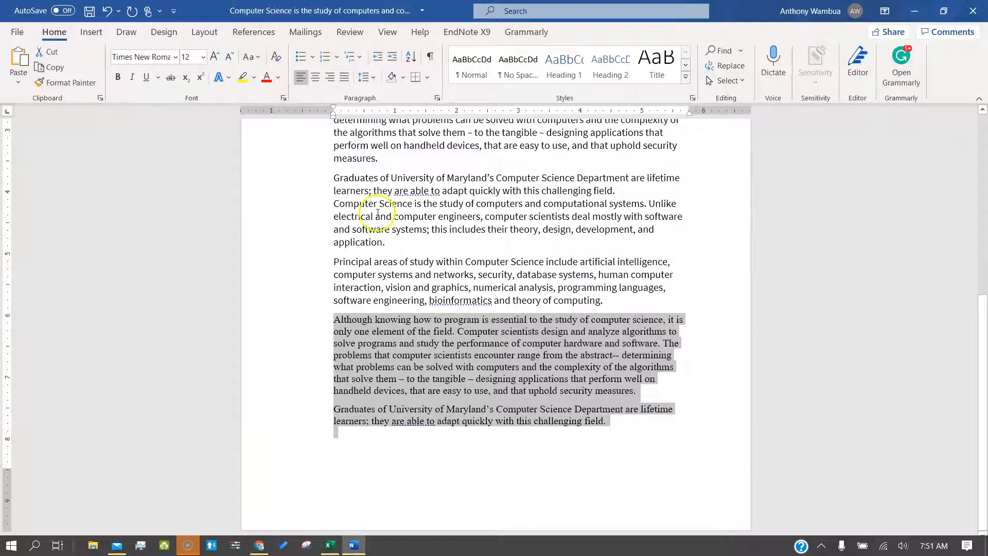
{"action": "left_click", "coordinate": [377, 213]}
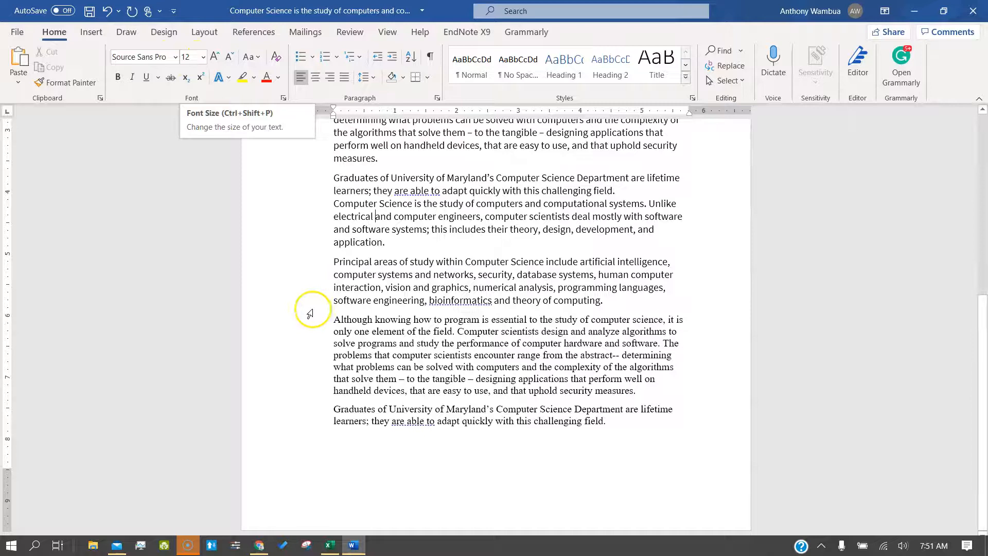
Step: Make the Principal areas paragraph onward 16 pt, testing Grow and Shrink Font
{"action": "left_click_drag", "start_coordinate": [332, 263], "coordinate": [543, 345]}
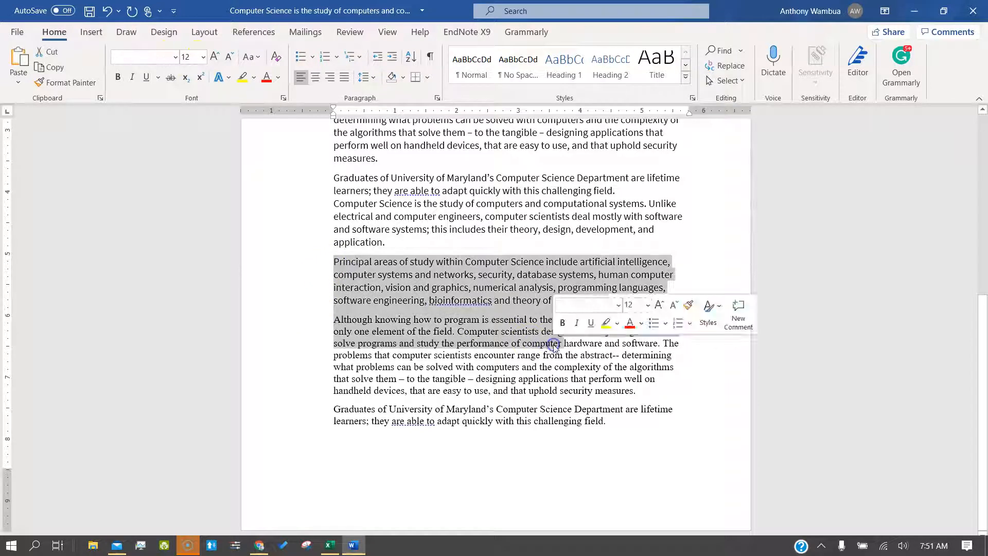
{"action": "left_click", "coordinate": [204, 57]}
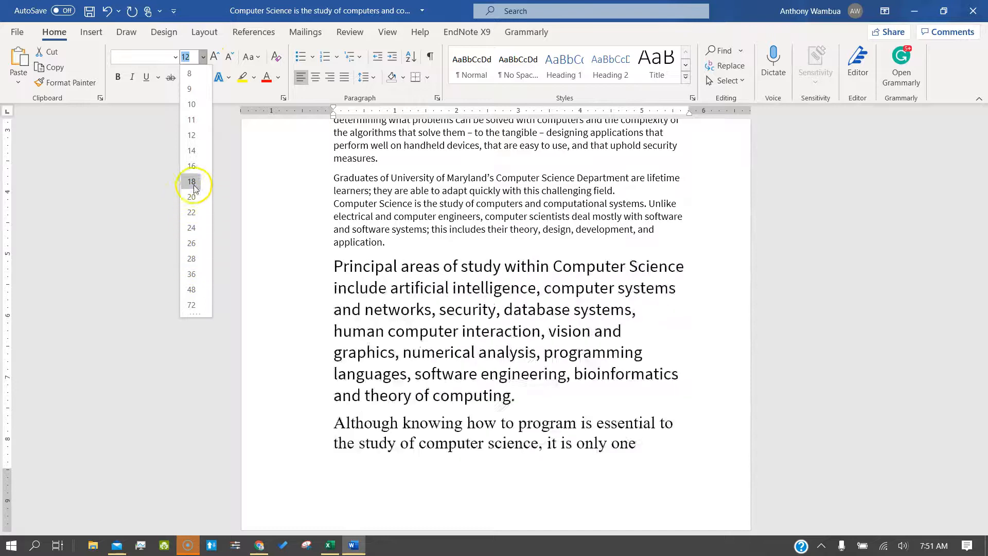
{"action": "left_click", "coordinate": [191, 166]}
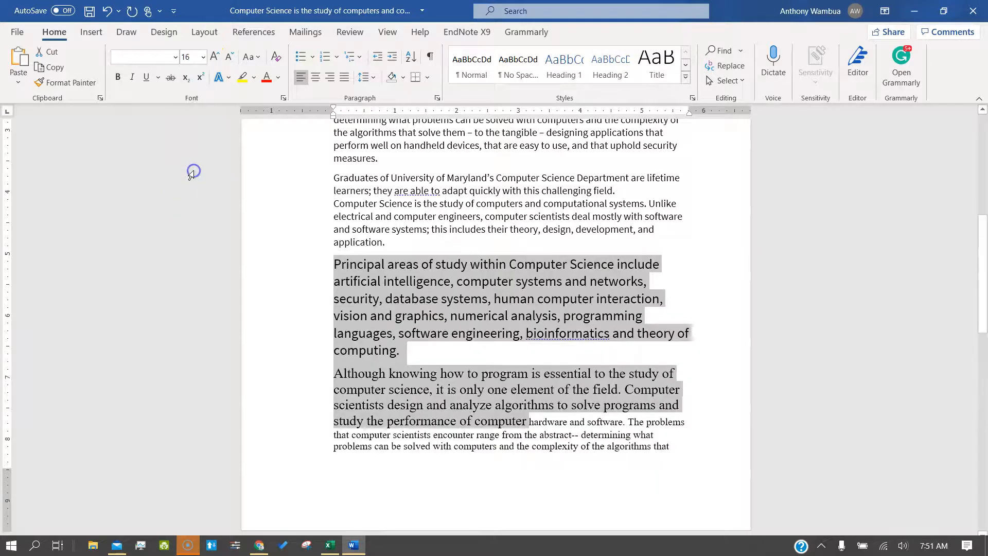
{"action": "left_click", "coordinate": [214, 57]}
{"action": "left_click", "coordinate": [214, 57]}
{"action": "left_click", "coordinate": [214, 57]}
{"action": "left_click", "coordinate": [214, 56]}
{"action": "left_click", "coordinate": [215, 57]}
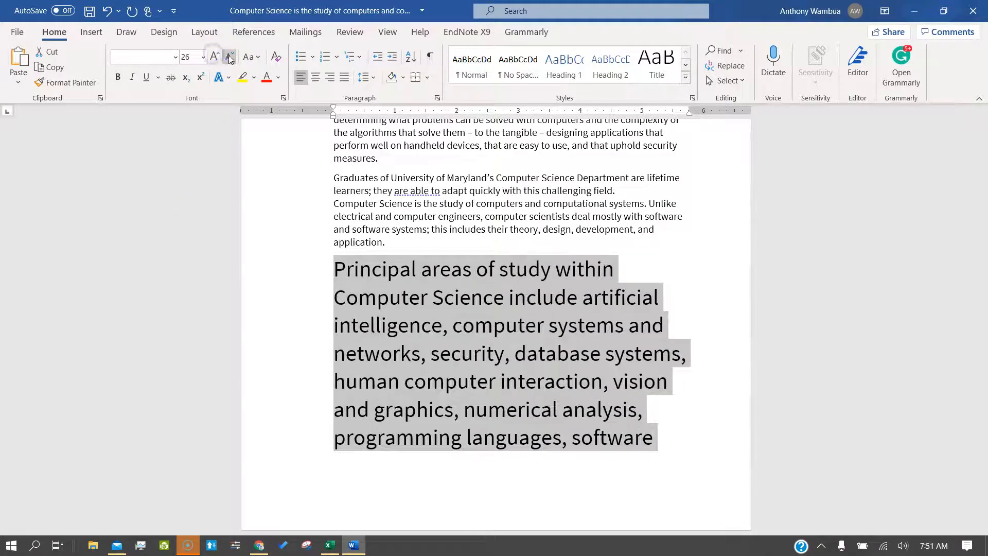
{"action": "left_click", "coordinate": [229, 57]}
{"action": "left_click", "coordinate": [229, 56]}
{"action": "left_click", "coordinate": [229, 57]}
{"action": "left_click", "coordinate": [229, 57]}
{"action": "left_click", "coordinate": [229, 56]}
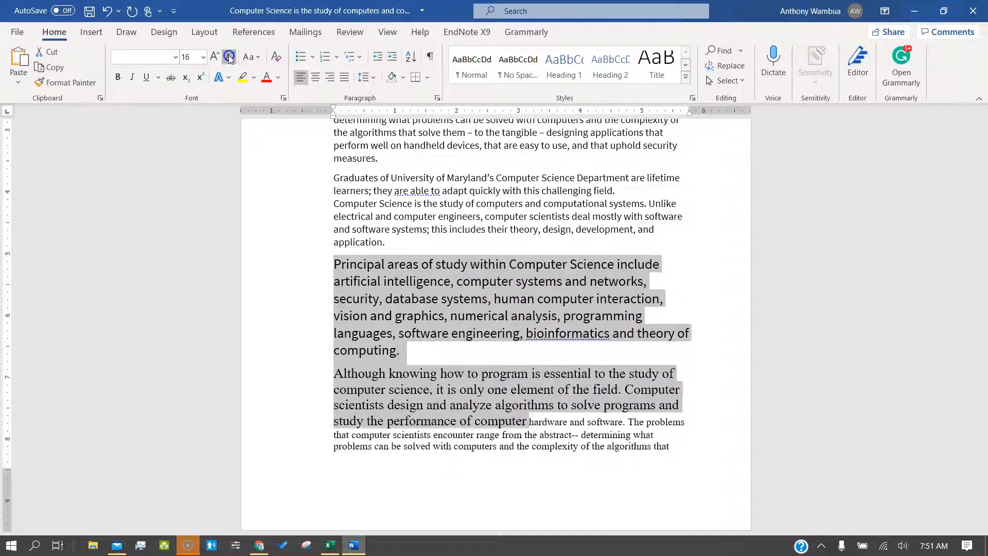
Step: Cycle the enlarged text through UPPERCASE and Capitalize Each Word, ending in sentence case
{"action": "left_click", "coordinate": [260, 59]}
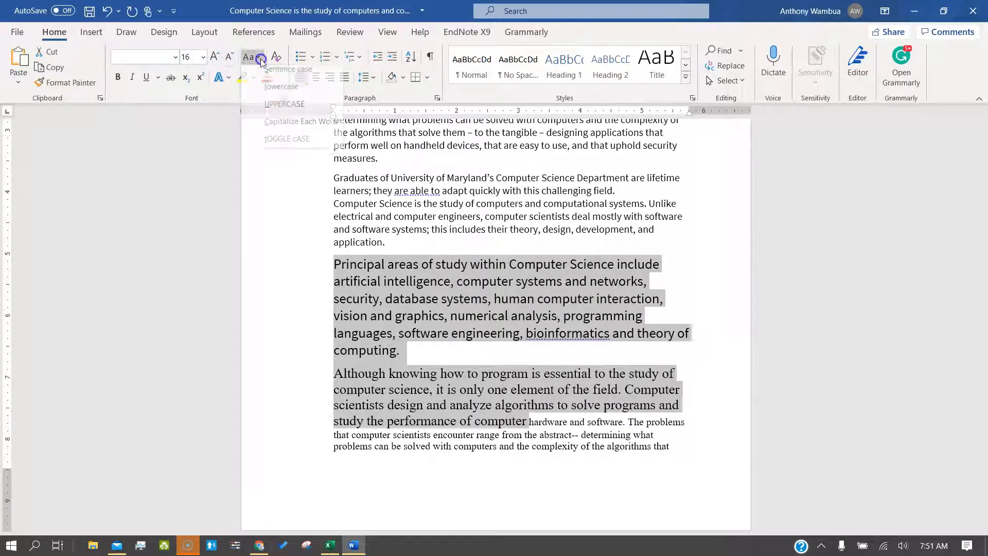
{"action": "left_click", "coordinate": [265, 111]}
{"action": "left_click", "coordinate": [260, 62]}
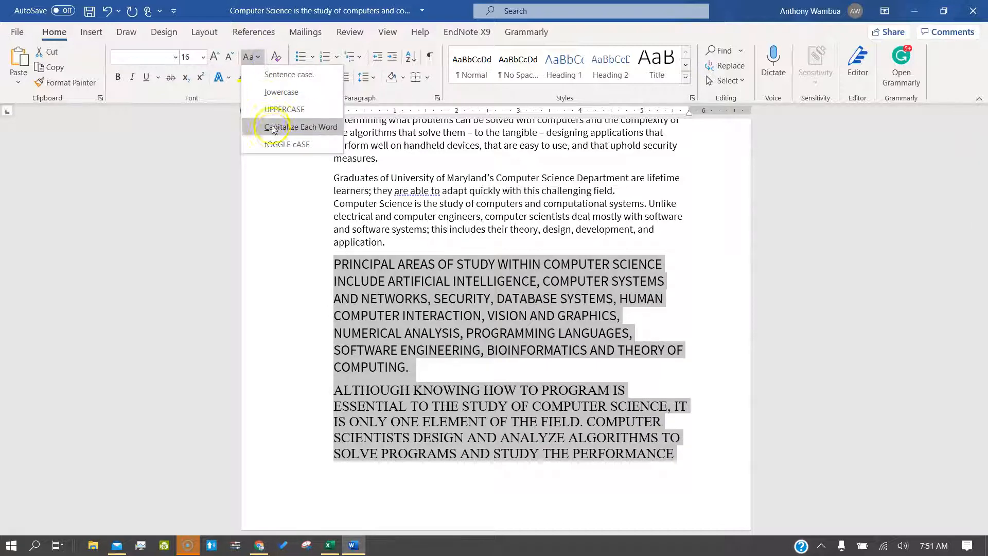
{"action": "left_click", "coordinate": [273, 132]}
{"action": "left_click", "coordinate": [251, 57]}
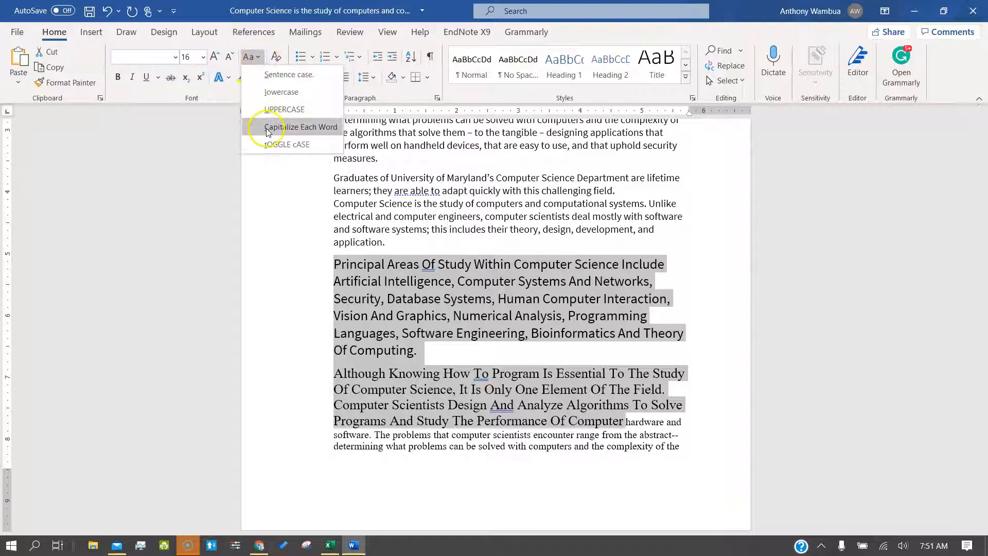
{"action": "left_click", "coordinate": [272, 76]}
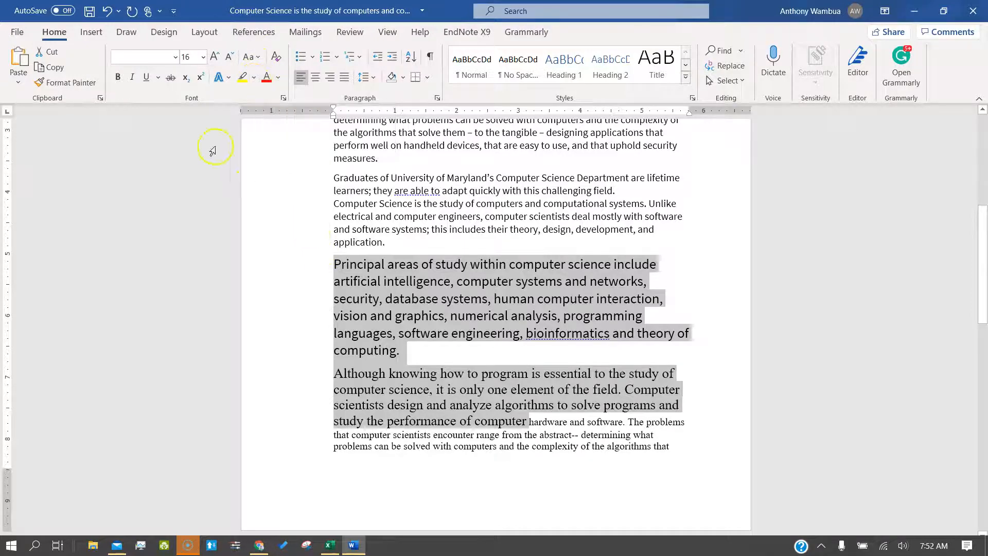
Step: Colour the enlarged text red
{"action": "left_click", "coordinate": [266, 78]}
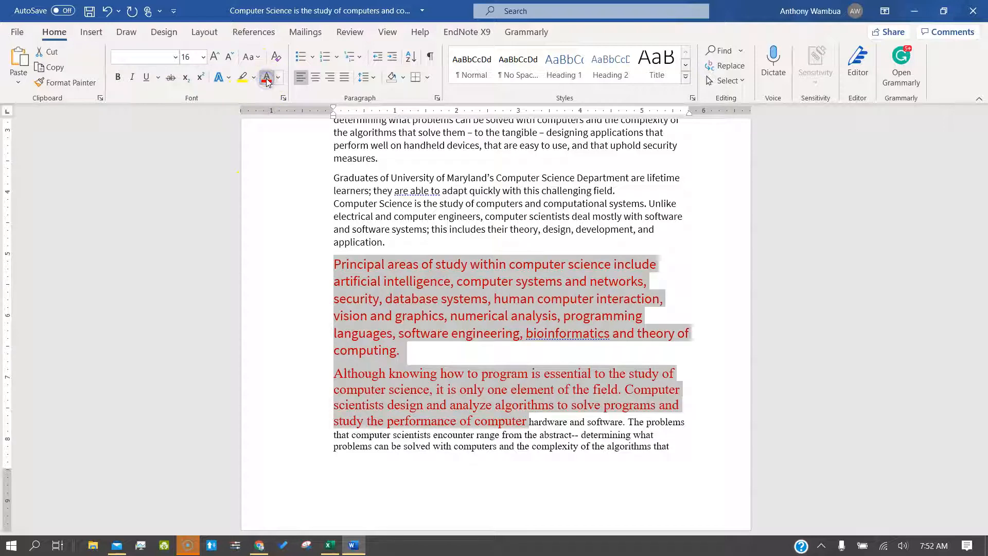
{"action": "left_click", "coordinate": [281, 79]}
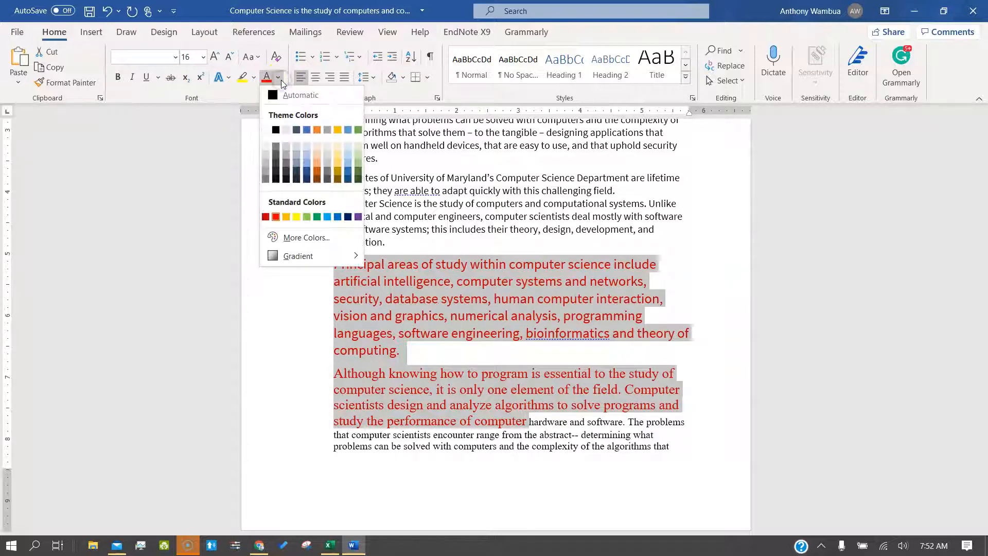
{"action": "left_click", "coordinate": [231, 143]}
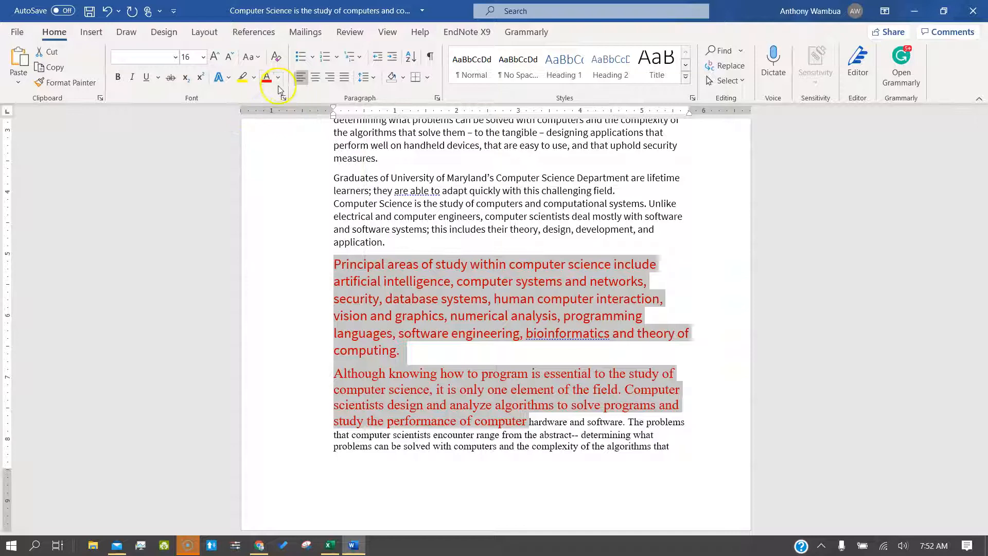
{"action": "left_click", "coordinate": [429, 78]}
{"action": "left_click", "coordinate": [220, 168]}
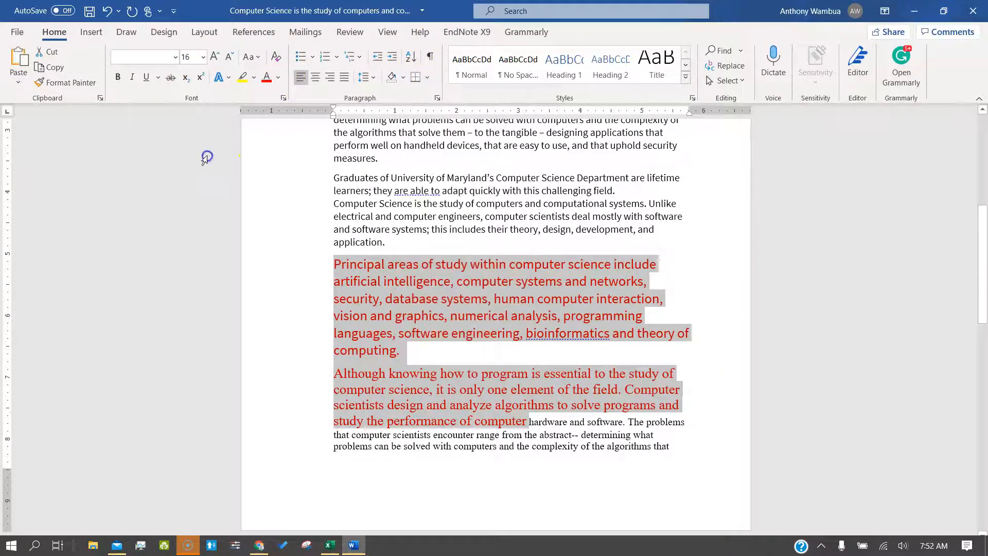
Step: Highlight the Principal areas of study paragraph in yellow and add a blank line after it
{"action": "left_click", "coordinate": [348, 266]}
{"action": "left_click_drag", "start_coordinate": [335, 262], "coordinate": [432, 342]}
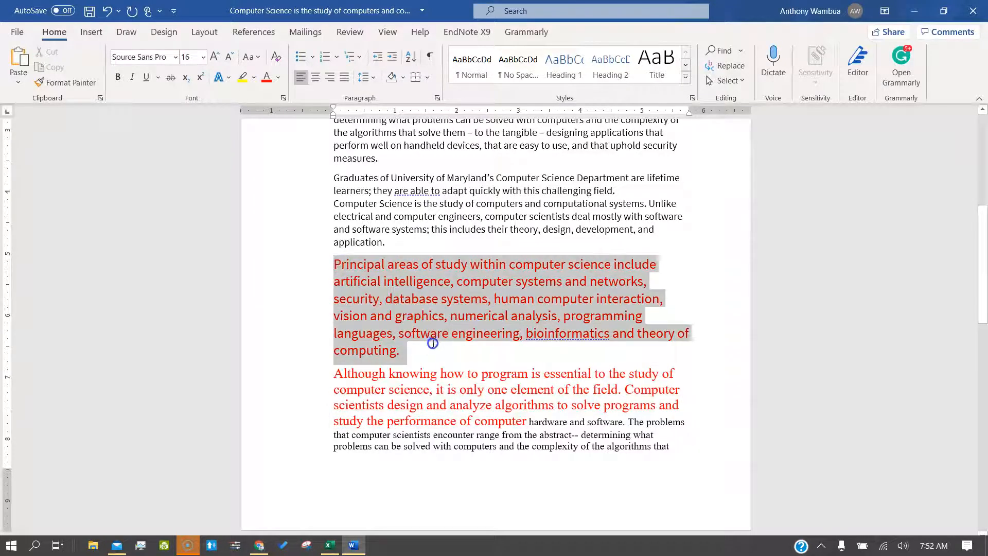
{"action": "left_click", "coordinate": [244, 72]}
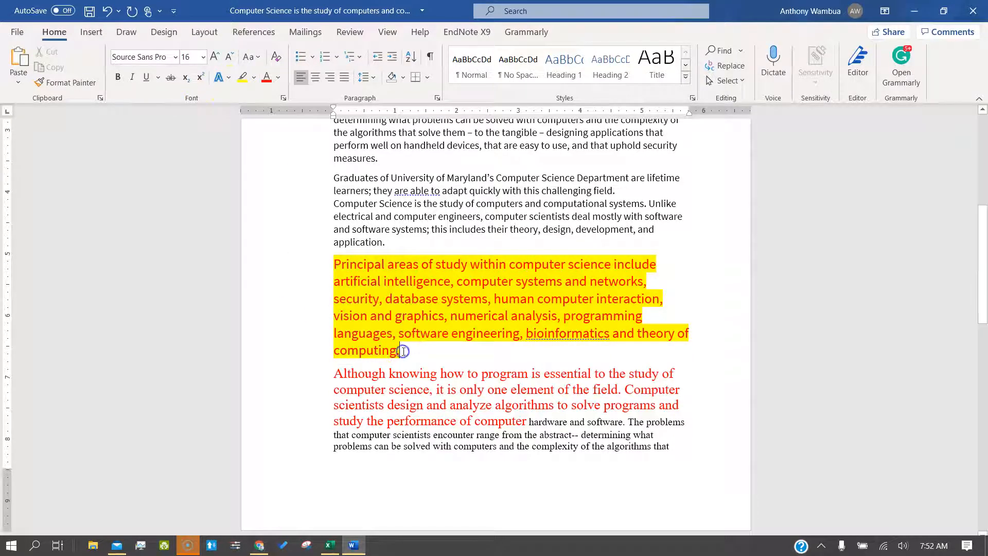
{"action": "key", "text": "Return"}
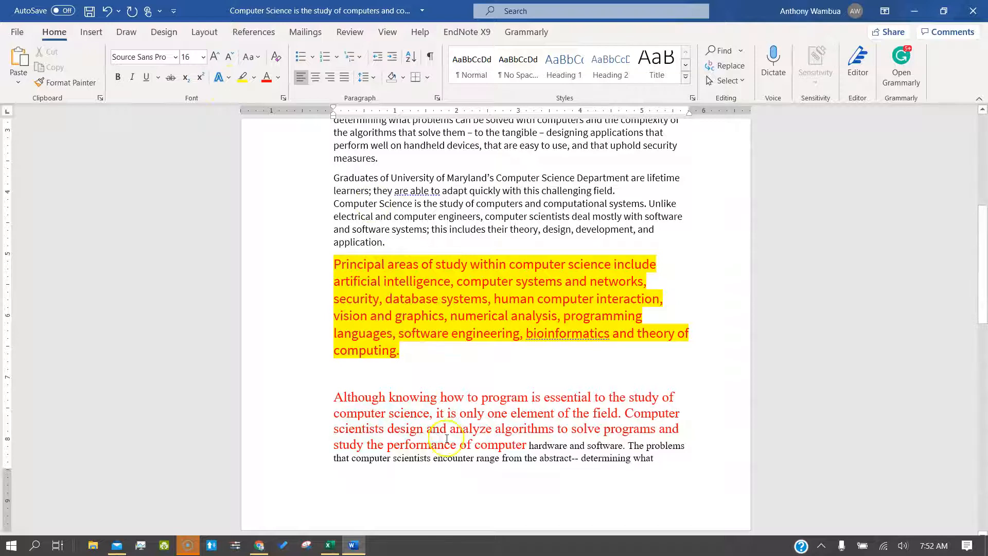
Step: Split the paragraph after 'study' so Principal areas of study stands on its own line
{"action": "left_click_drag", "start_coordinate": [409, 356], "coordinate": [339, 277]}
{"action": "left_click", "coordinate": [339, 277]}
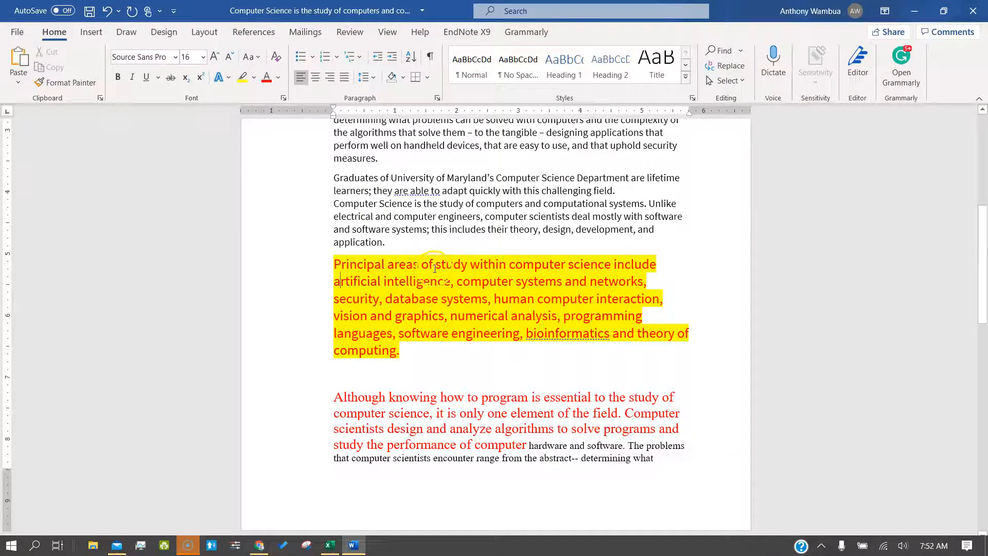
{"action": "left_click", "coordinate": [470, 264]}
{"action": "key", "text": "Return"}
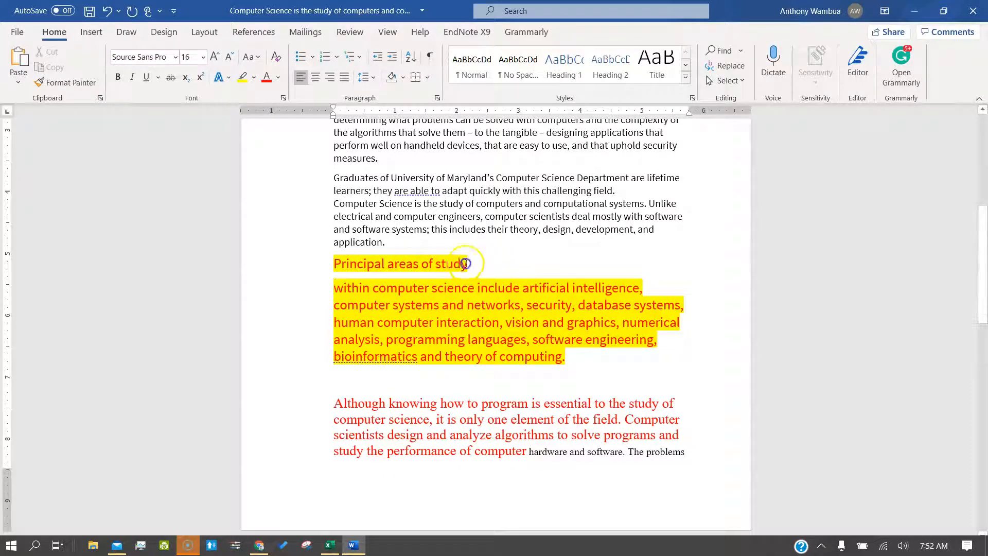
{"action": "left_click_drag", "start_coordinate": [465, 264], "coordinate": [330, 263]}
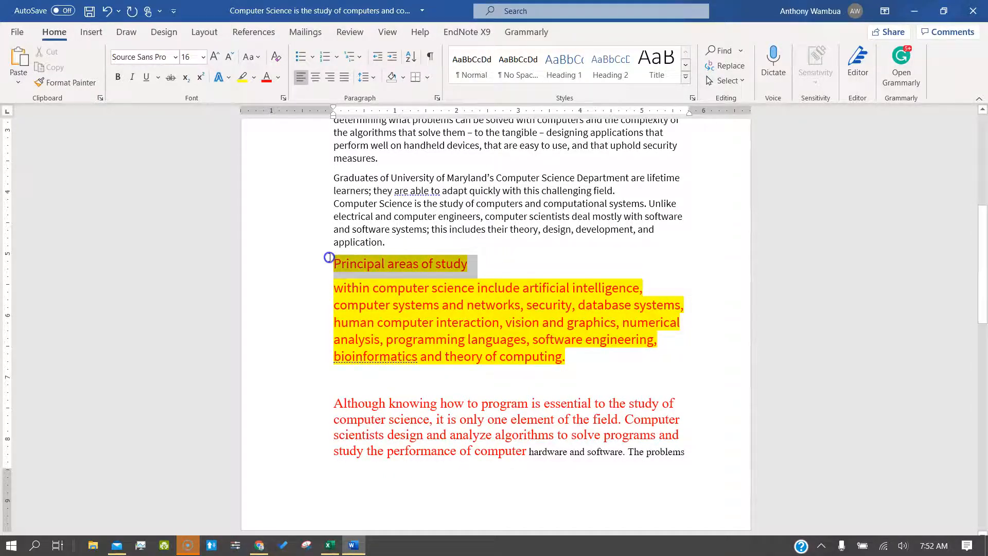
Step: Give the heading a dark shadowed text effect, uppercase letters and a 26 pt size
{"action": "left_click", "coordinate": [229, 80]}
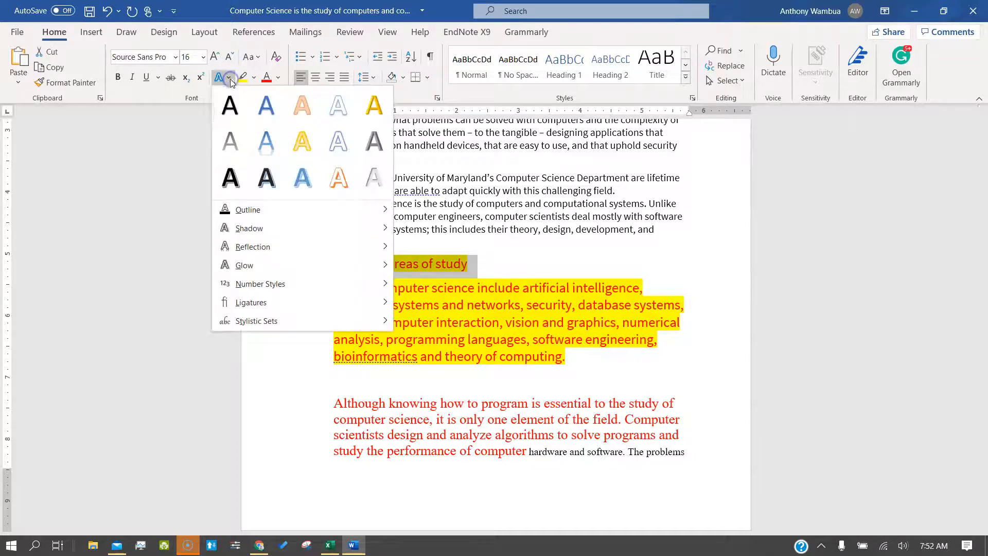
{"action": "left_click", "coordinate": [263, 177]}
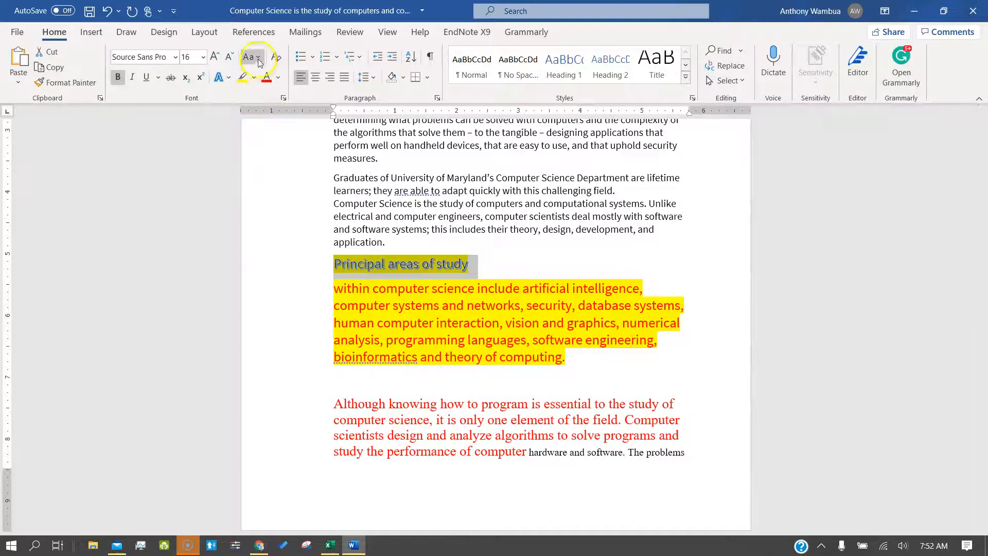
{"action": "left_click", "coordinate": [258, 60]}
{"action": "left_click", "coordinate": [264, 109]}
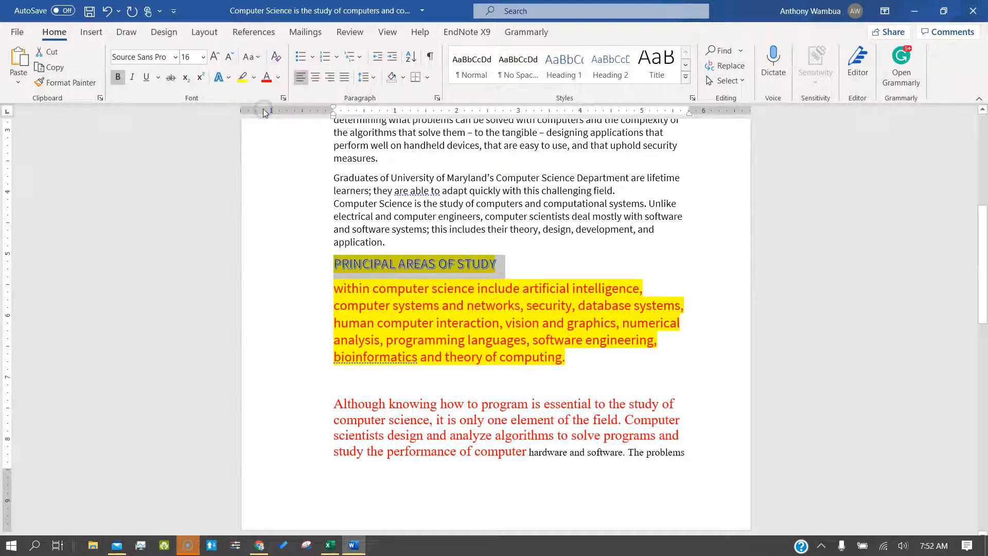
{"action": "left_click", "coordinate": [218, 55]}
{"action": "left_click", "coordinate": [218, 55]}
{"action": "left_click", "coordinate": [217, 55]}
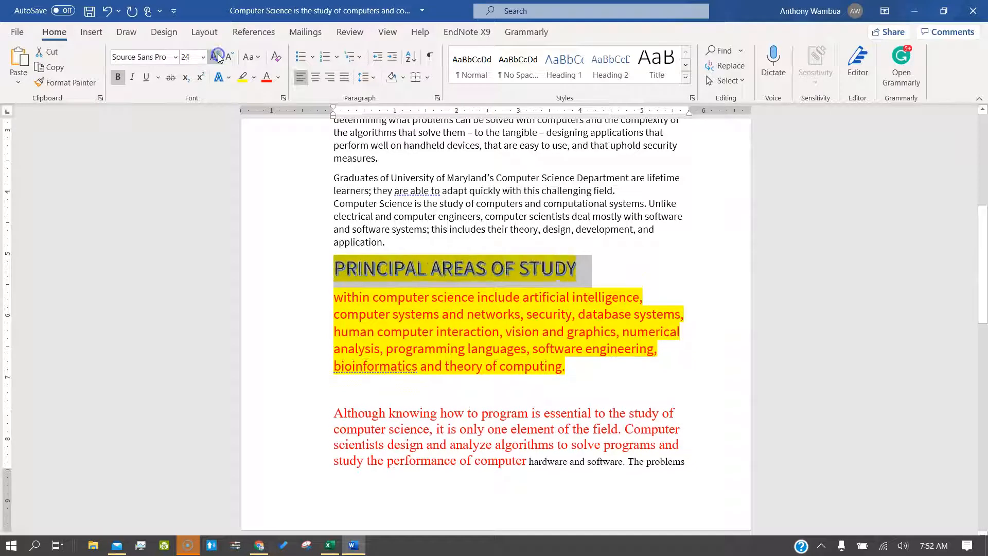
{"action": "left_click", "coordinate": [218, 55]}
{"action": "left_click", "coordinate": [218, 55]}
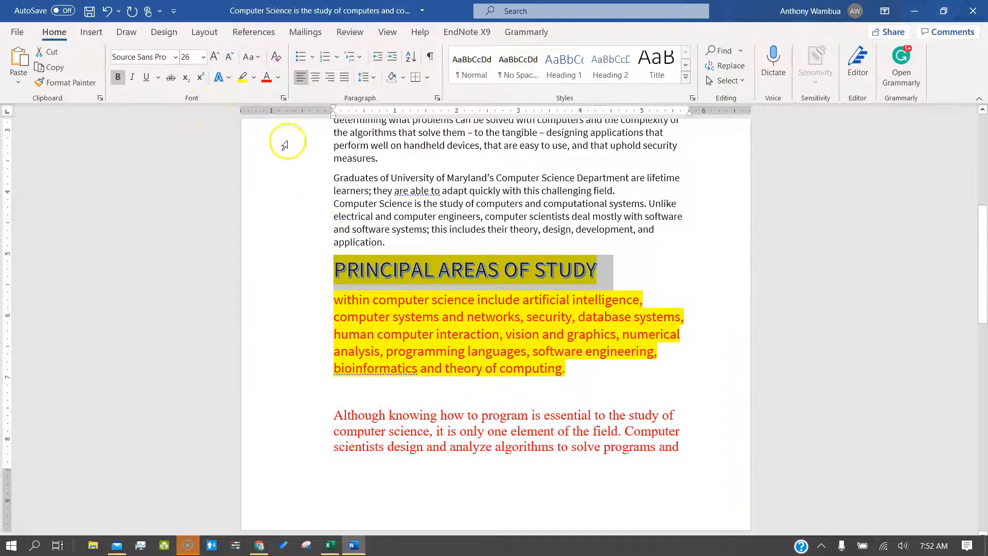
Step: Underline the heading in green
{"action": "left_click", "coordinate": [147, 79]}
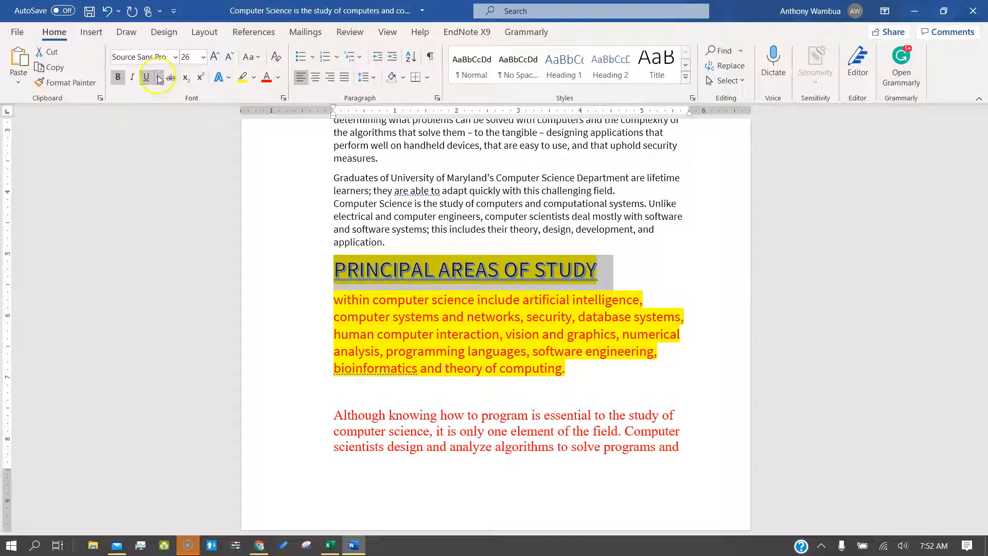
{"action": "left_click", "coordinate": [158, 77]}
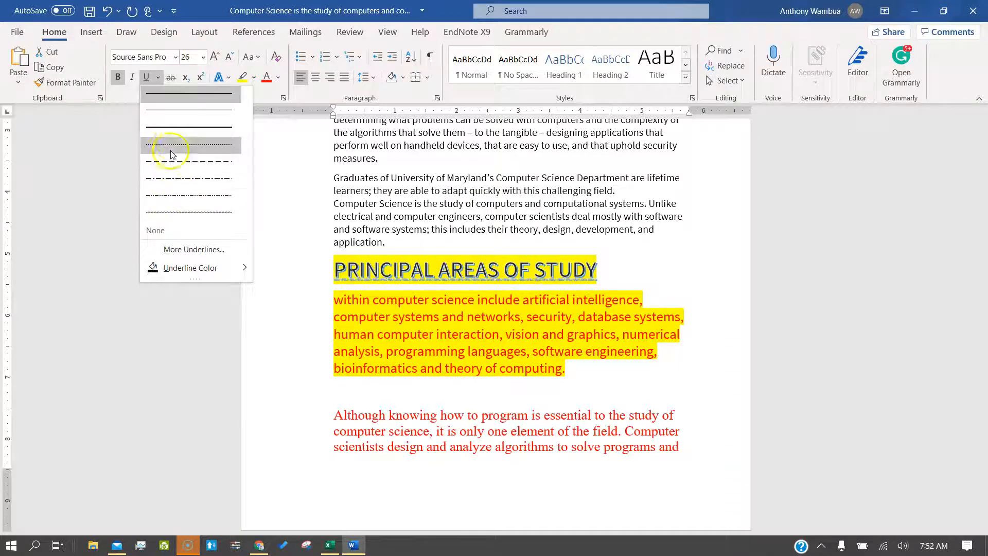
{"action": "mouse_move", "coordinate": [184, 270]}
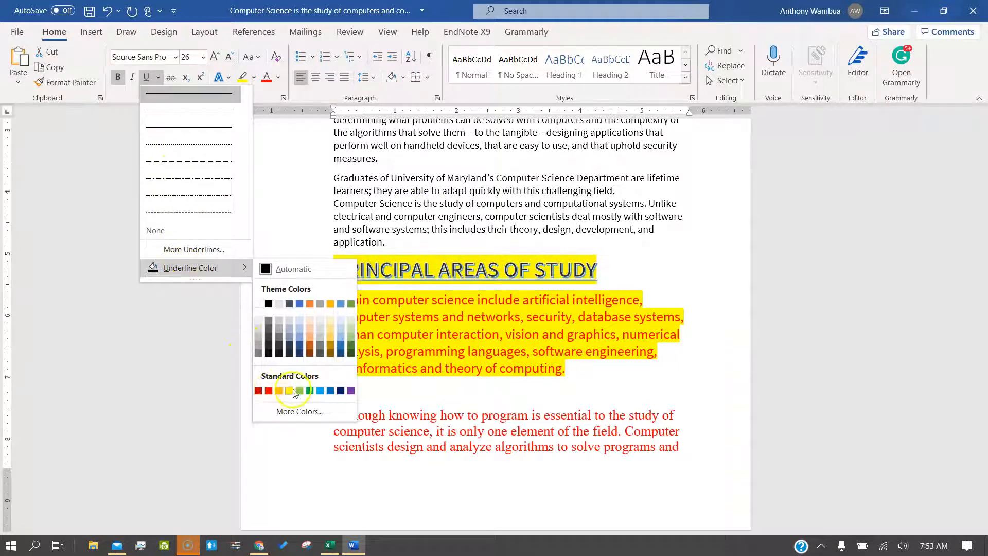
{"action": "left_click", "coordinate": [309, 393]}
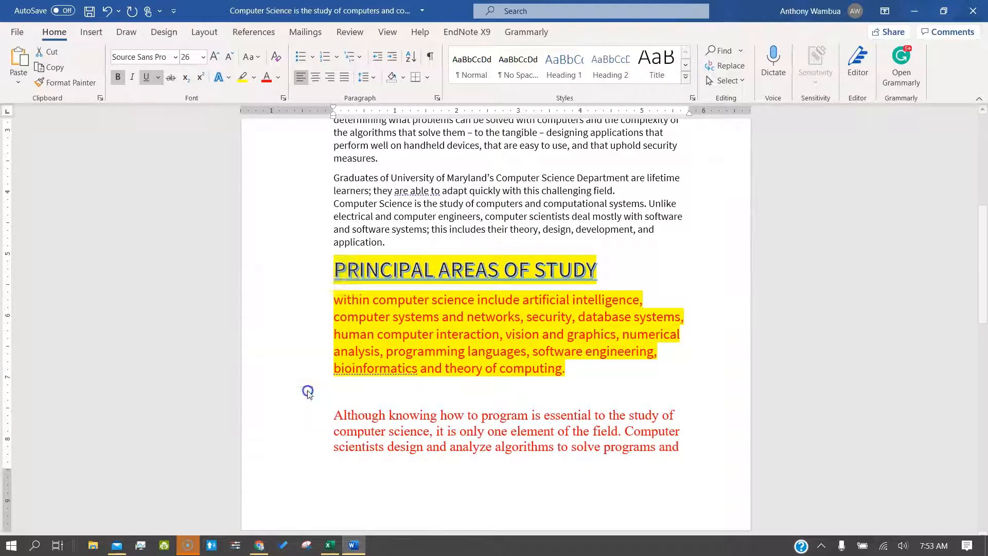
Step: Make the software systems' theory, design, development line italic, bold and struck through
{"action": "left_click", "coordinate": [651, 282]}
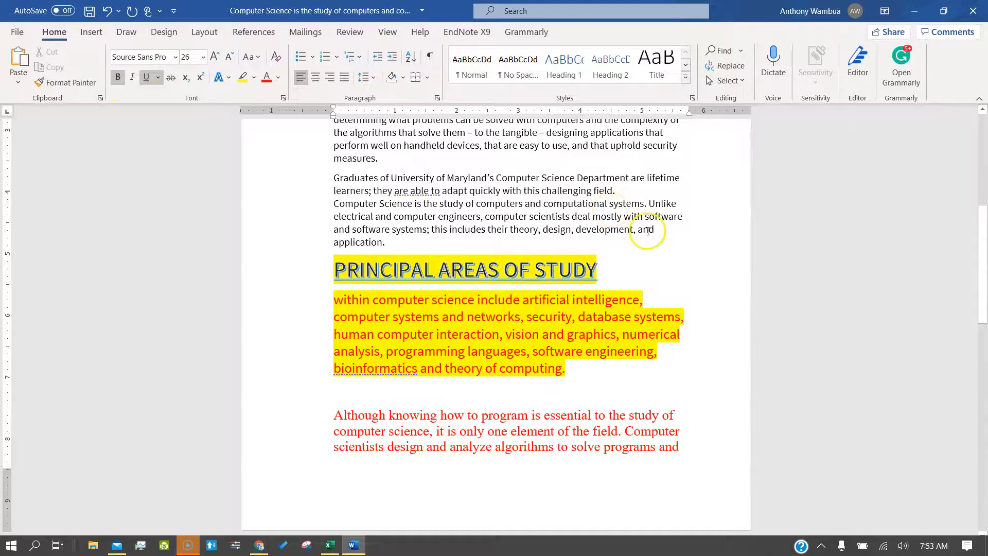
{"action": "left_click_drag", "start_coordinate": [652, 230], "coordinate": [331, 223]}
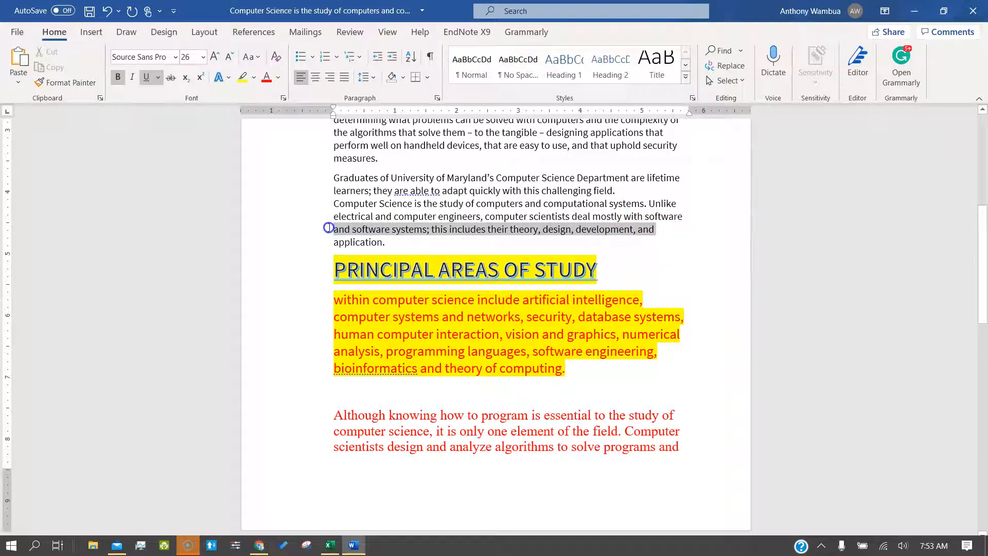
{"action": "left_click", "coordinate": [132, 79]}
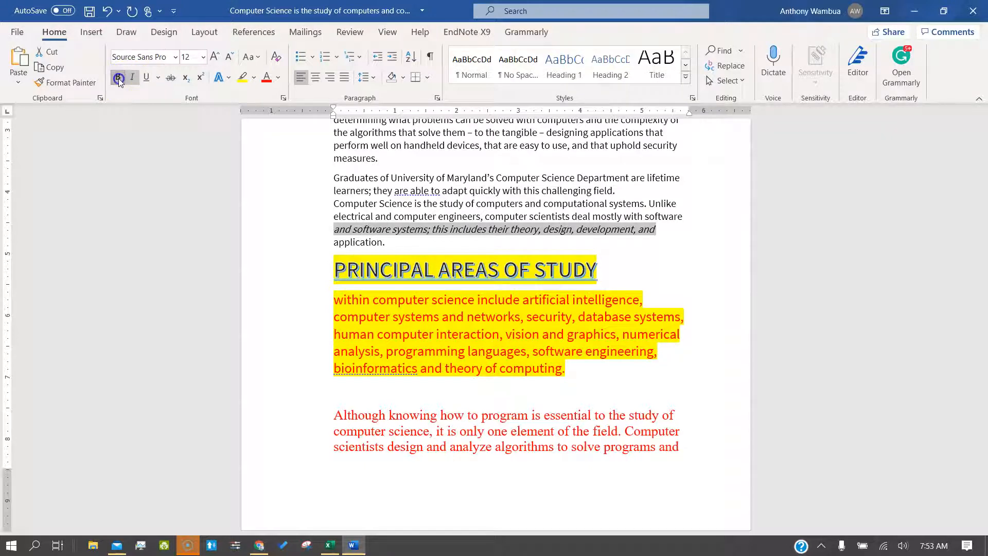
{"action": "left_click", "coordinate": [118, 79]}
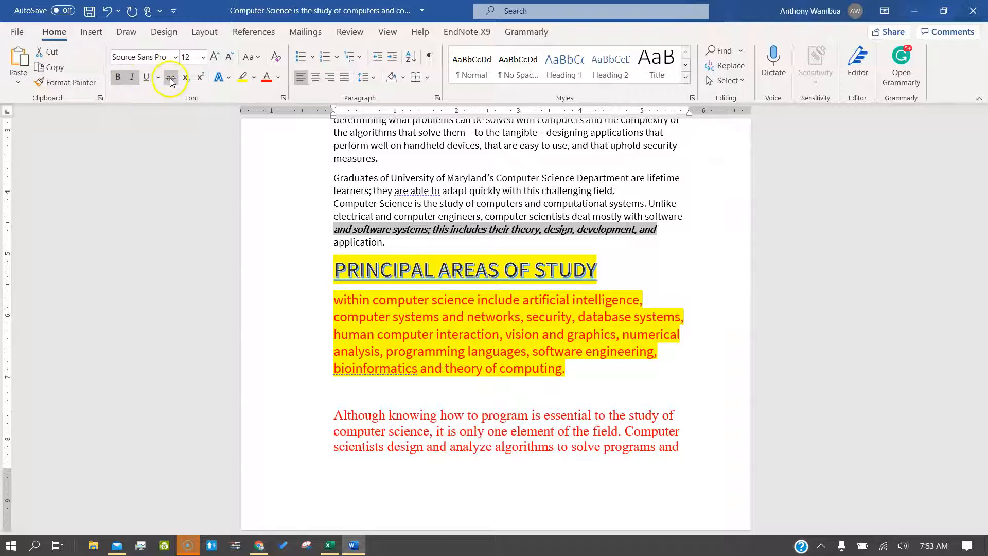
{"action": "left_click", "coordinate": [170, 78]}
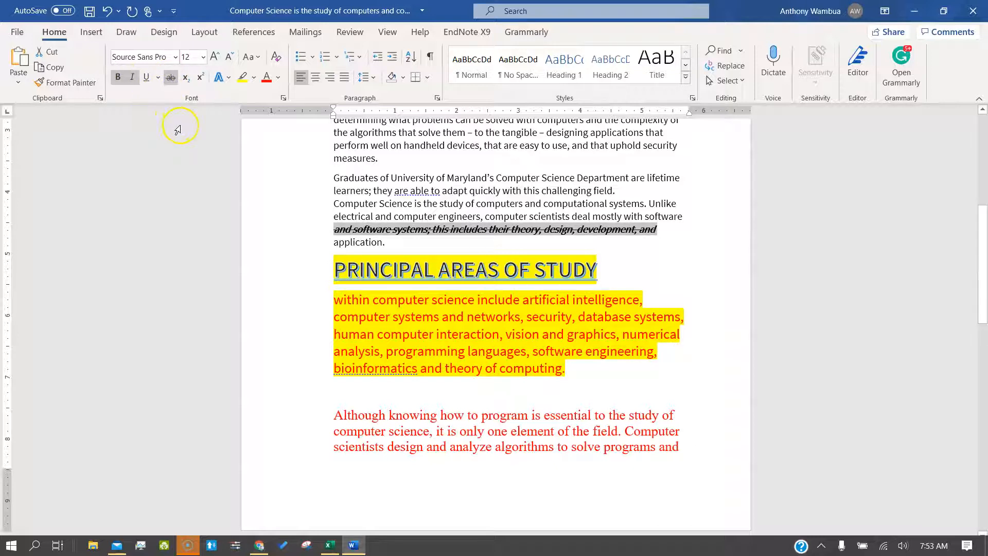
Step: Give that line a green underline
{"action": "left_click", "coordinate": [159, 77]}
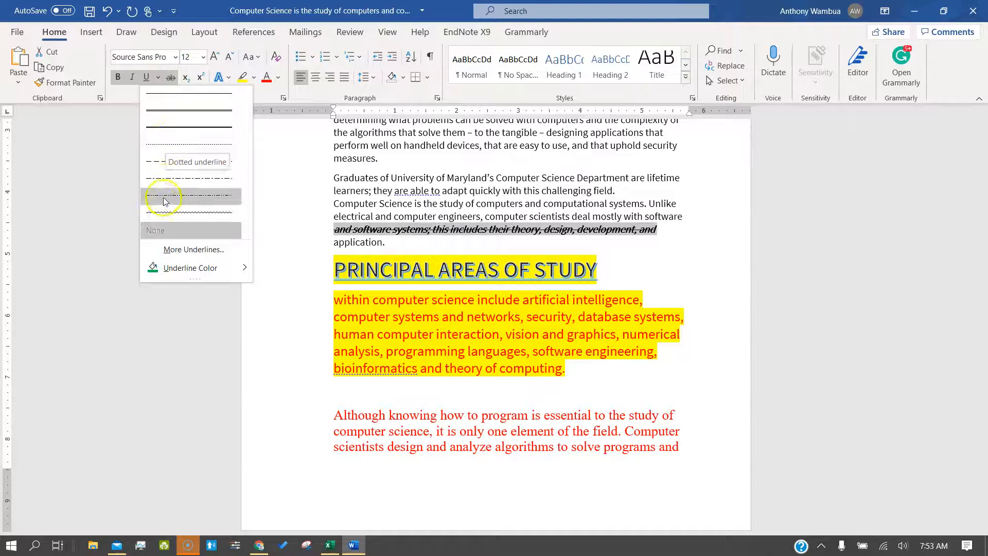
{"action": "left_click", "coordinate": [164, 269]}
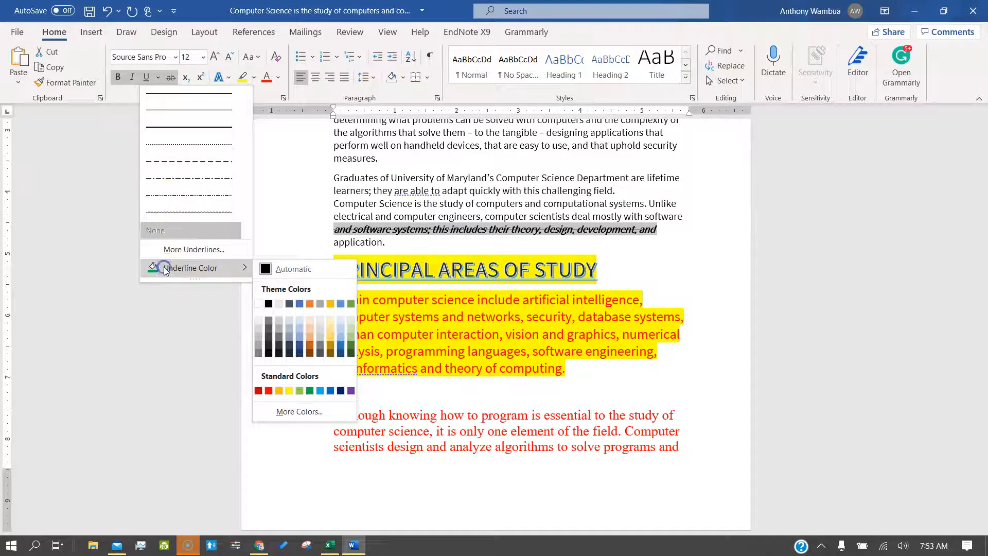
{"action": "left_click", "coordinate": [309, 391]}
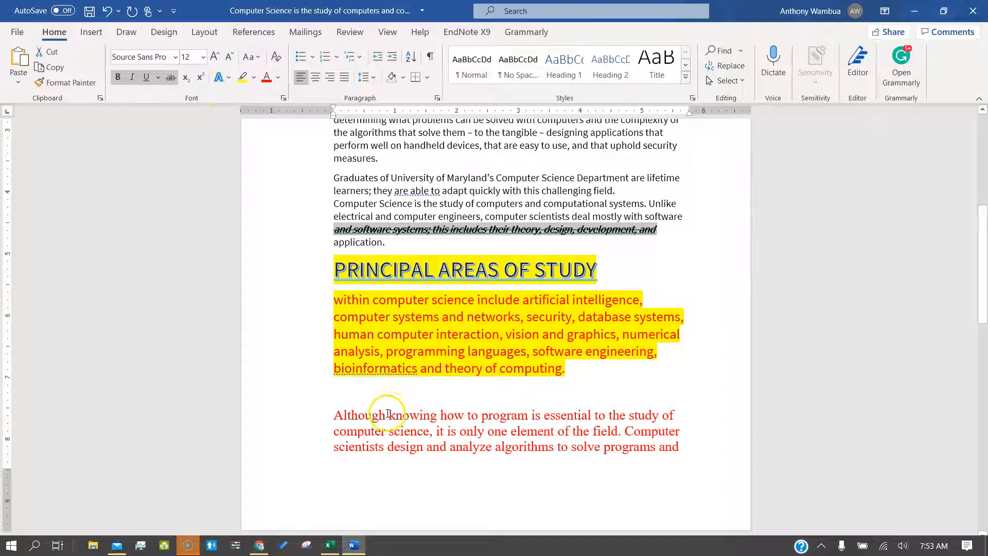
Step: Add blank lines after the yellow paragraph and make the 2 in X2 a superscript
{"action": "left_click_drag", "start_coordinate": [386, 416], "coordinate": [353, 416]}
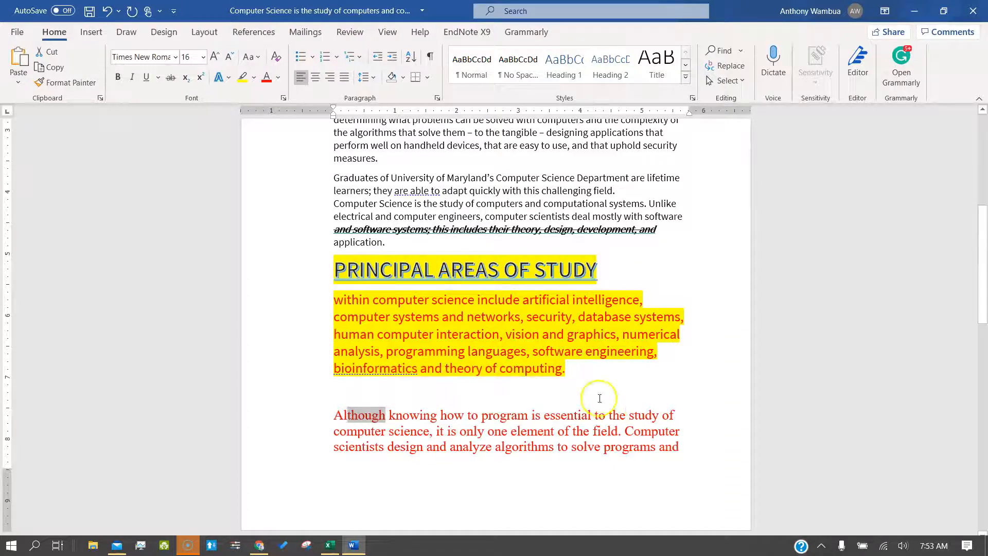
{"action": "left_click", "coordinate": [556, 370]}
{"action": "left_click", "coordinate": [593, 368]}
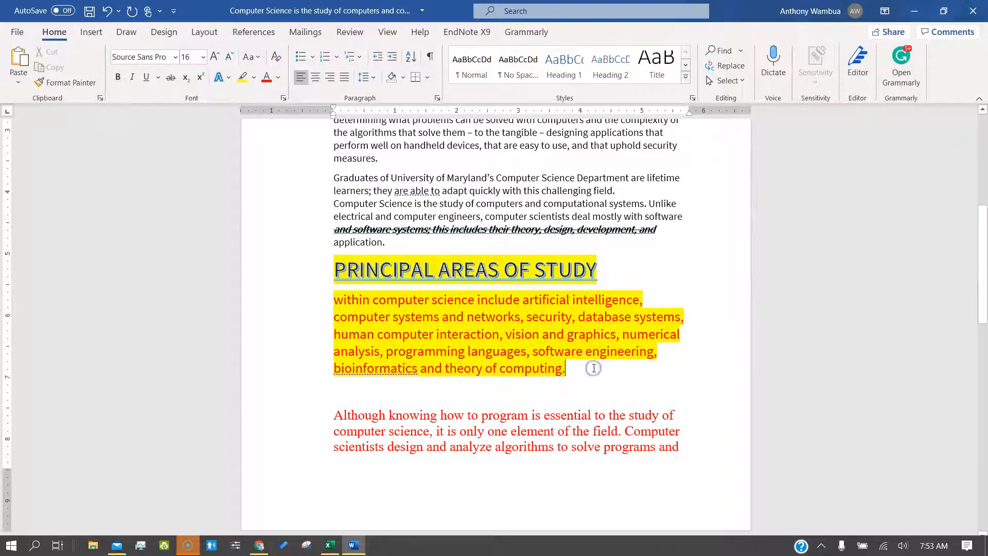
{"action": "key", "text": "Return"}
{"action": "key", "text": "Return"}
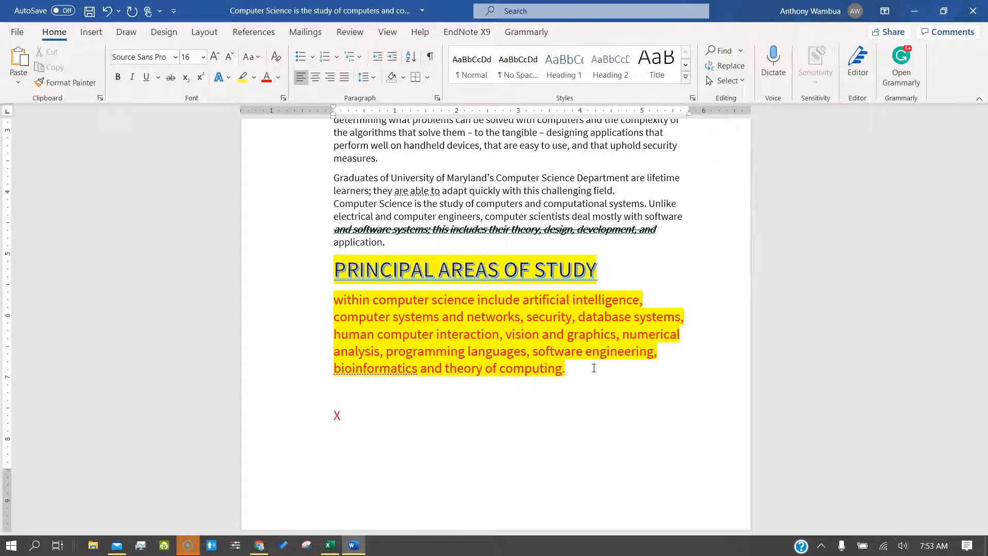
{"action": "left_click", "coordinate": [341, 414]}
{"action": "left_click", "coordinate": [200, 77]}
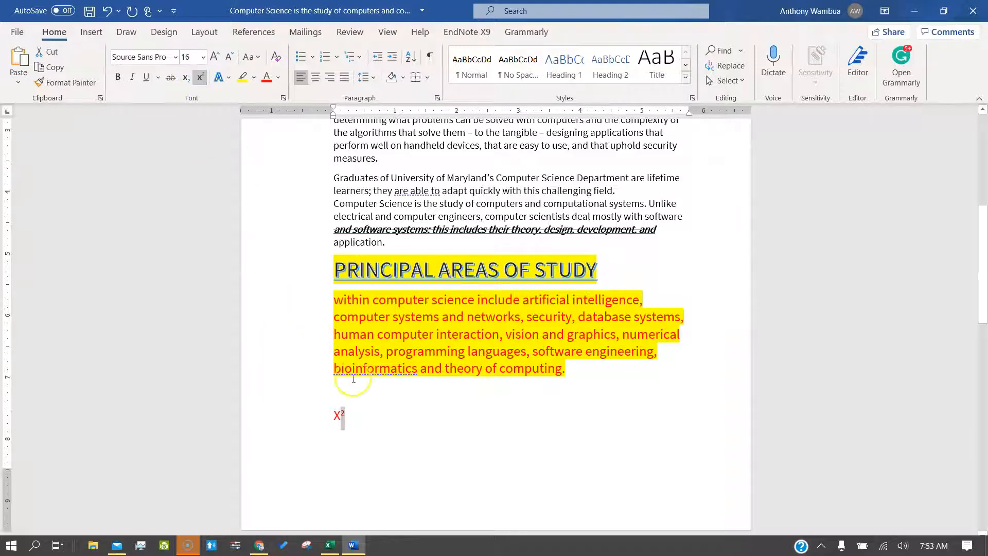
Step: Make the 2 after x a subscript to form X² +x₂, then turn subscript off
{"action": "left_click", "coordinate": [358, 417]}
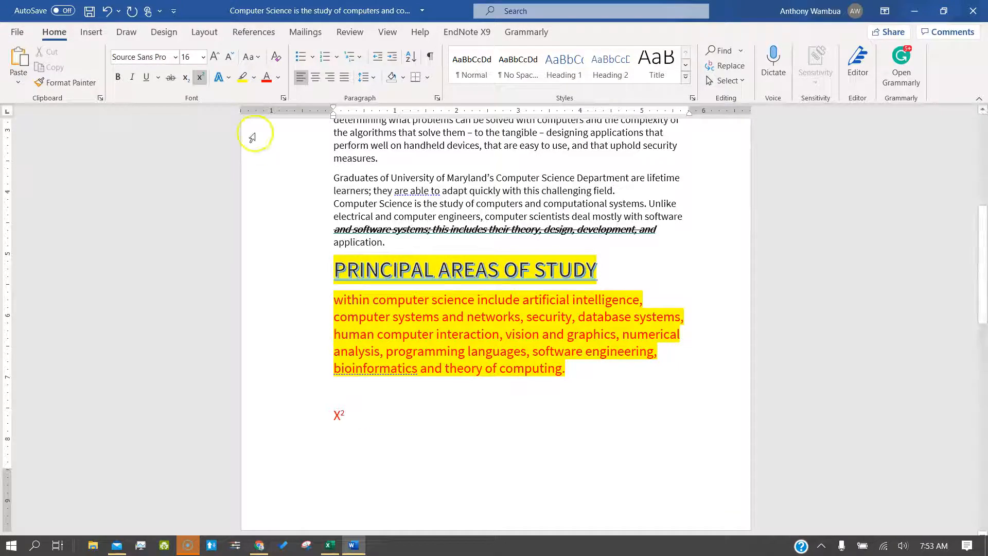
{"action": "left_click", "coordinate": [190, 77]}
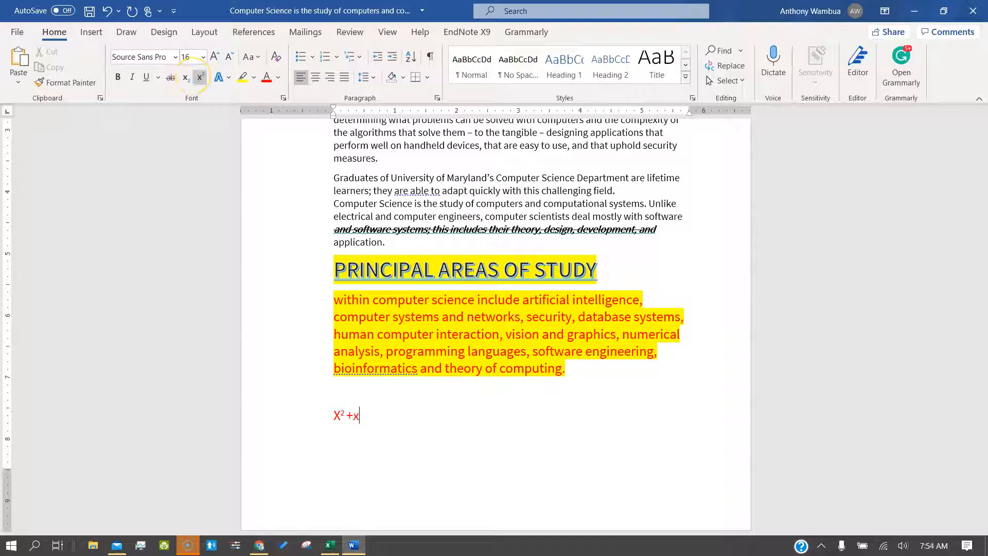
{"action": "left_click", "coordinate": [372, 417]}
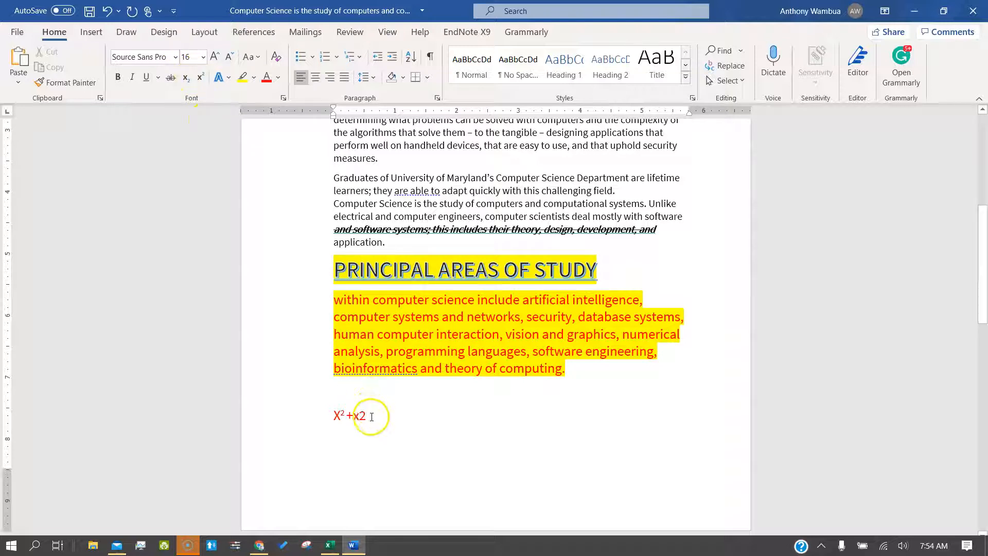
{"action": "left_click", "coordinate": [187, 79]}
{"action": "left_click", "coordinate": [427, 427]}
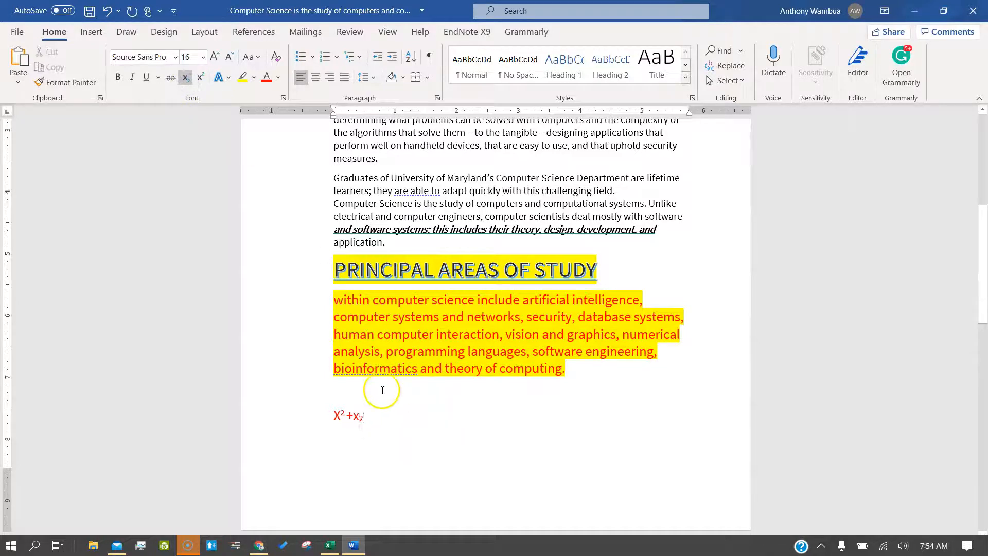
{"action": "left_click", "coordinate": [187, 78]}
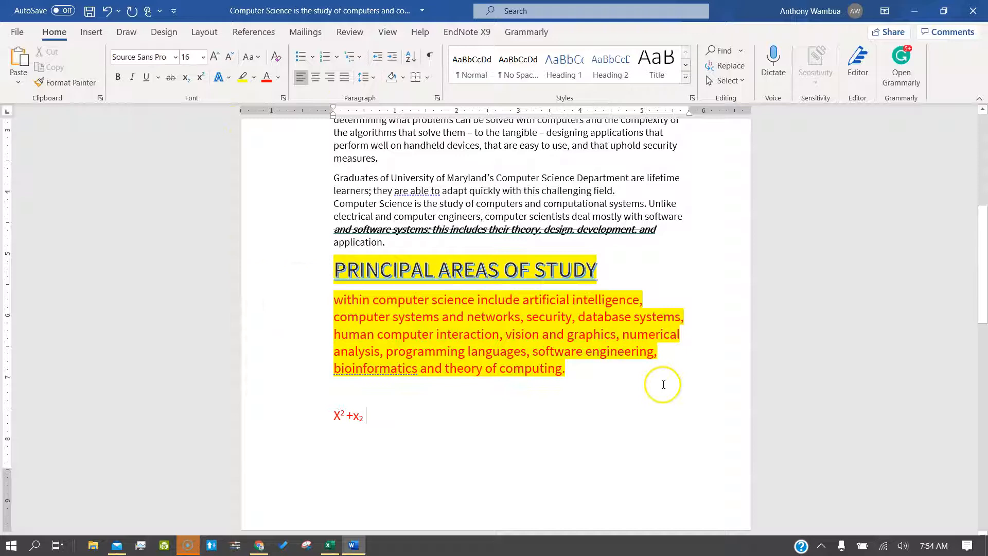
Step: Copy the red highlighted paragraph's formatting onto the Although and Graduates paragraphs with Format Painter
{"action": "scroll", "coordinate": [380, 287], "scroll_direction": "up", "scroll_amount": 3}
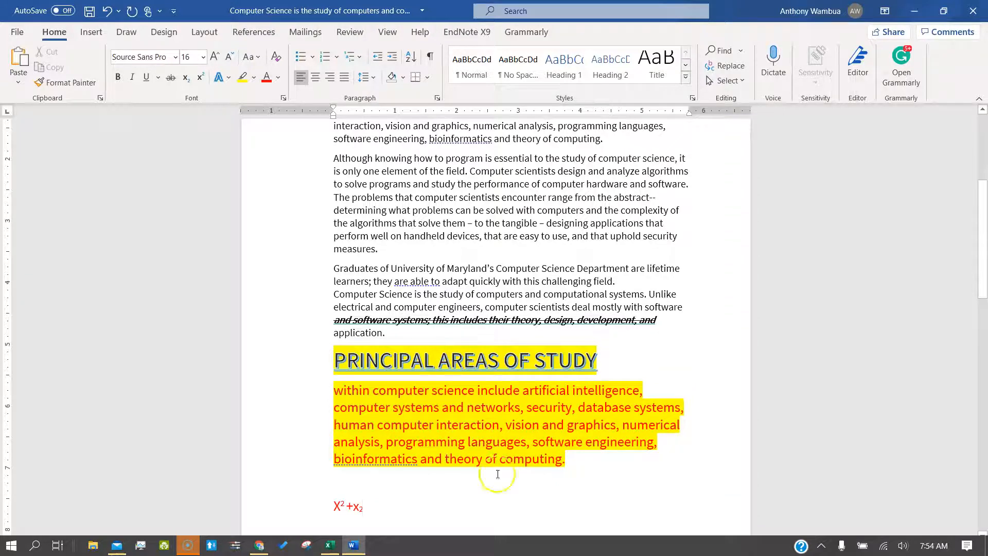
{"action": "left_click_drag", "start_coordinate": [333, 158], "coordinate": [618, 282]}
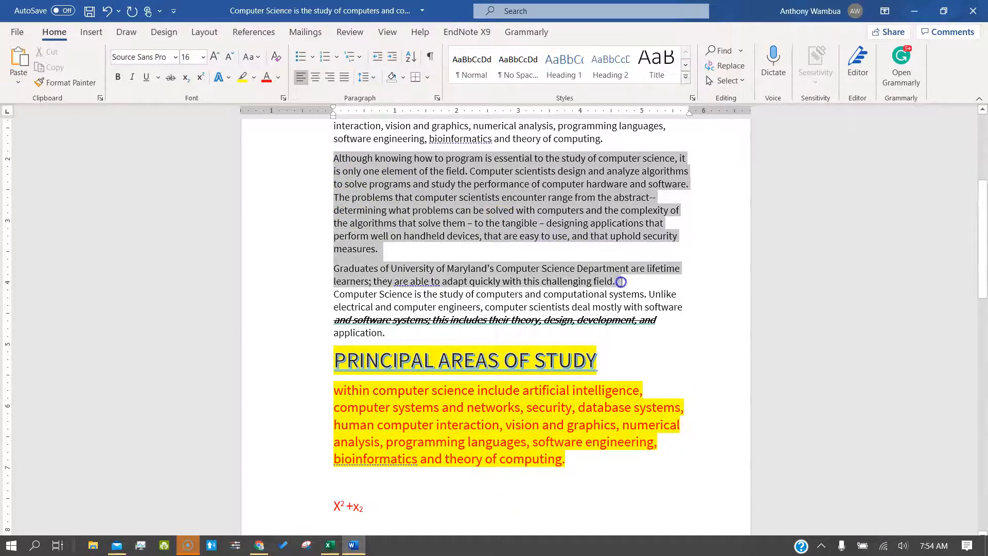
{"action": "left_click", "coordinate": [685, 318]}
{"action": "left_click_drag", "start_coordinate": [565, 458], "coordinate": [422, 397]}
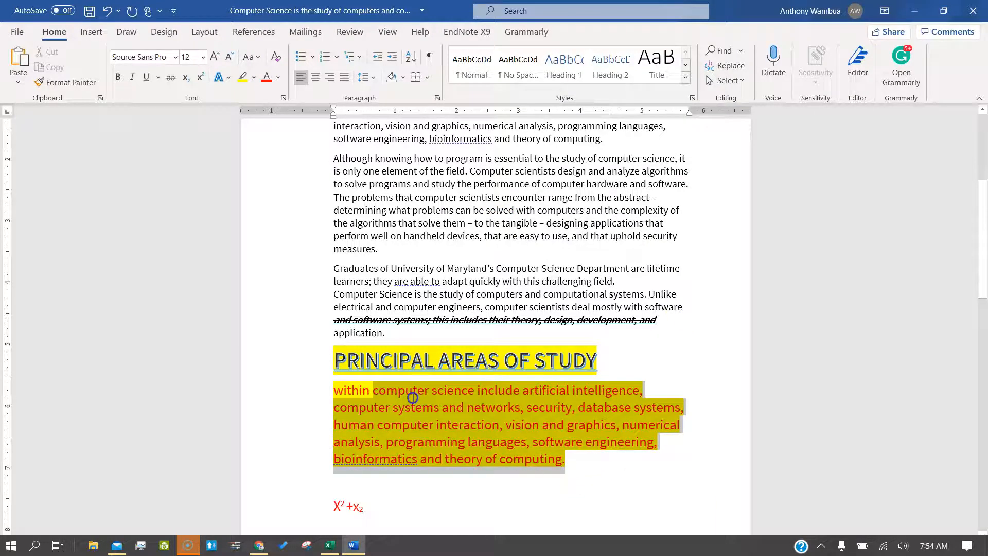
{"action": "left_click", "coordinate": [61, 81]}
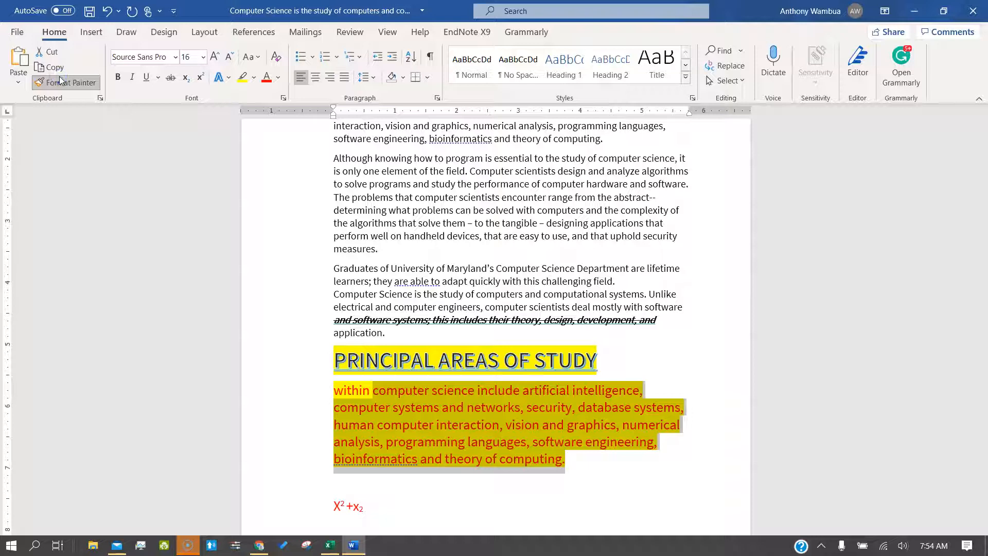
{"action": "mouse_move", "coordinate": [389, 333]}
{"action": "left_mouse_down"}
{"action": "mouse_move", "coordinate": [334, 224]}
{"action": "mouse_move", "coordinate": [324, 162]}
{"action": "left_mouse_up"}
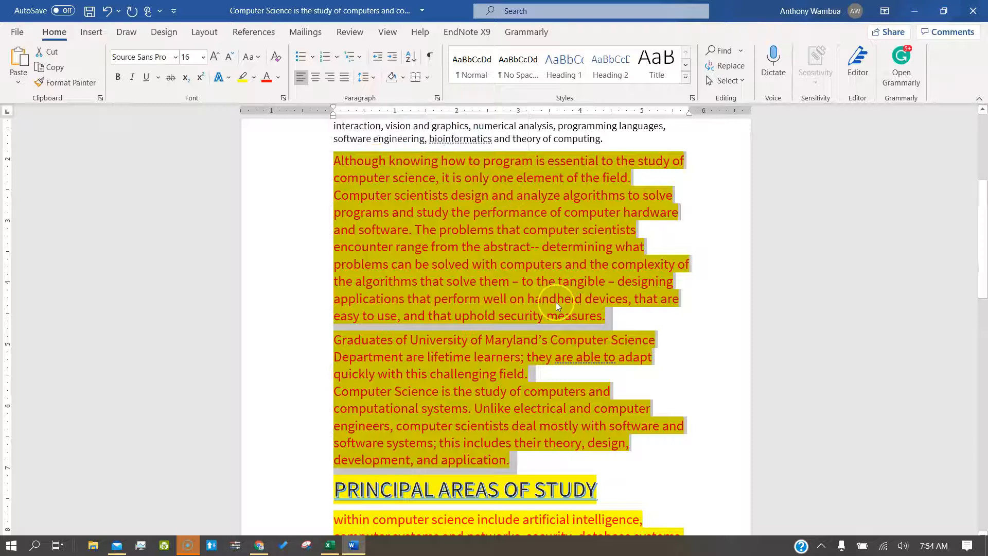
{"action": "scroll", "coordinate": [556, 302], "scroll_direction": "down", "scroll_amount": 3}
{"action": "left_click", "coordinate": [640, 337]}
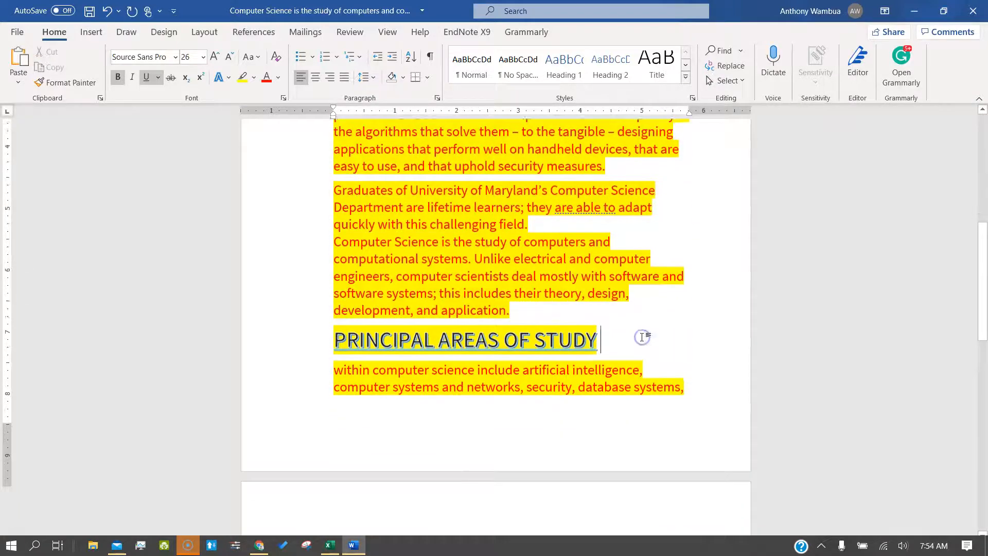
{"action": "scroll", "coordinate": [641, 338], "scroll_direction": "up", "scroll_amount": 2}
{"action": "scroll", "coordinate": [642, 337], "scroll_direction": "down", "scroll_amount": 6}
{"action": "scroll", "coordinate": [643, 337], "scroll_direction": "down", "scroll_amount": 1}
{"action": "left_click_drag", "start_coordinate": [572, 387], "coordinate": [365, 320]}
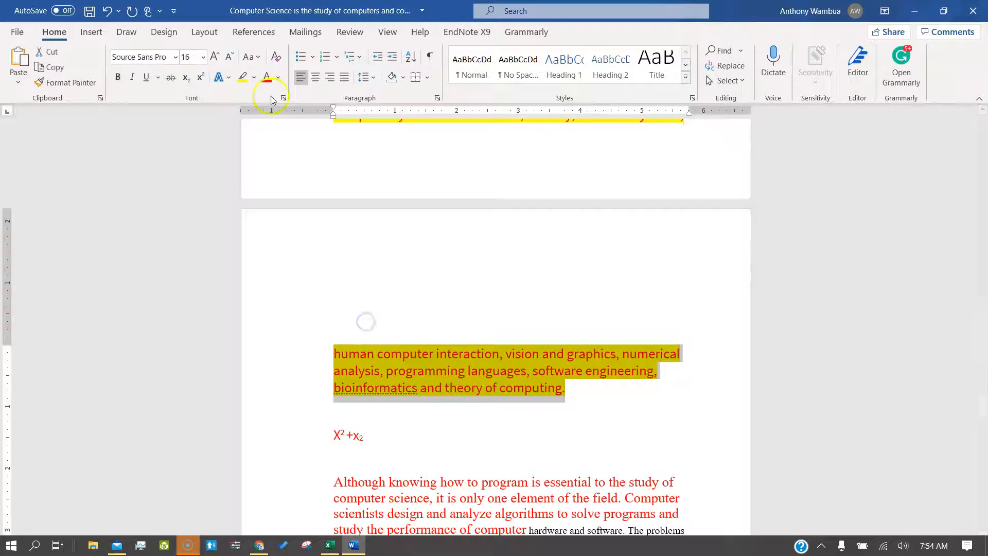
{"action": "left_click", "coordinate": [277, 57]}
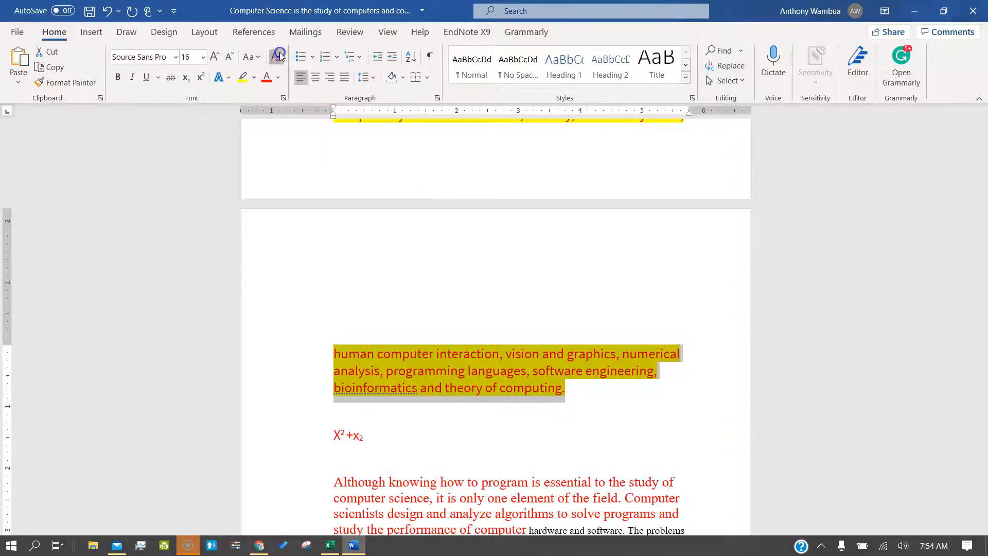
{"action": "left_click", "coordinate": [445, 353]}
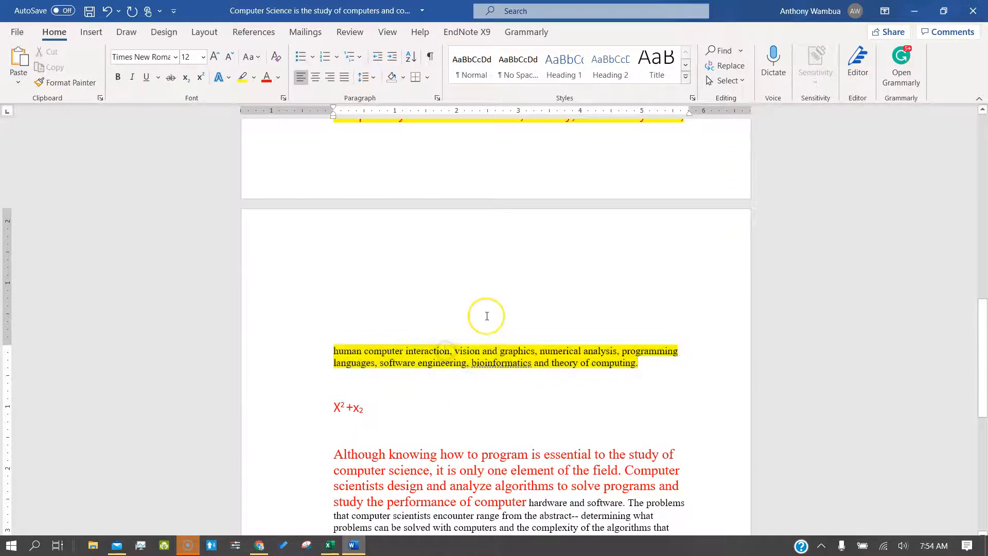
{"action": "scroll", "coordinate": [486, 316], "scroll_direction": "up", "scroll_amount": 1}
{"action": "scroll", "coordinate": [556, 419], "scroll_direction": "down", "scroll_amount": 2}
{"action": "key", "text": "ctrl+z"}
{"action": "key", "text": "ctrl+z"}
{"action": "key", "text": "ctrl+z"}
{"action": "key", "text": "ctrl+z"}
{"action": "key", "text": "ctrl+z"}
{"action": "key", "text": "ctrl+z"}
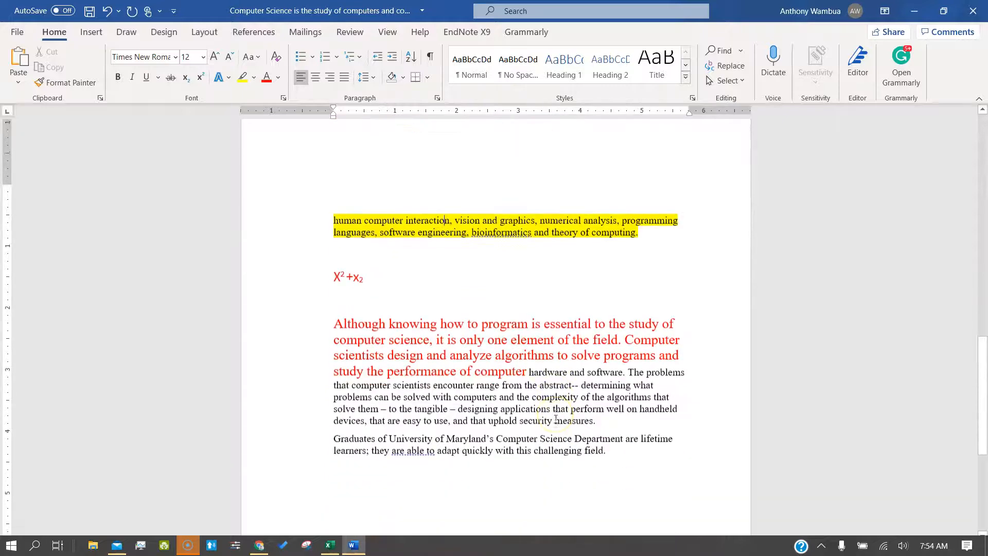
{"action": "key", "text": "ctrl+z"}
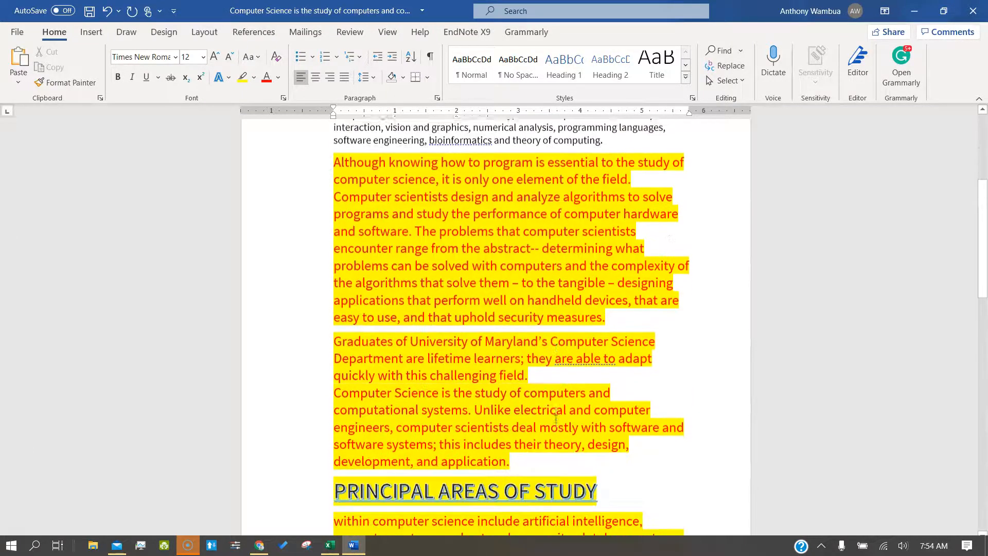
Step: Add arrow-bulleted items Fdjfgjdgfsd, Dfvdsjbfjdsbj and Dfsdbkfbdskfds after 'measures.', plus an empty fourth bullet
{"action": "left_click", "coordinate": [616, 318]}
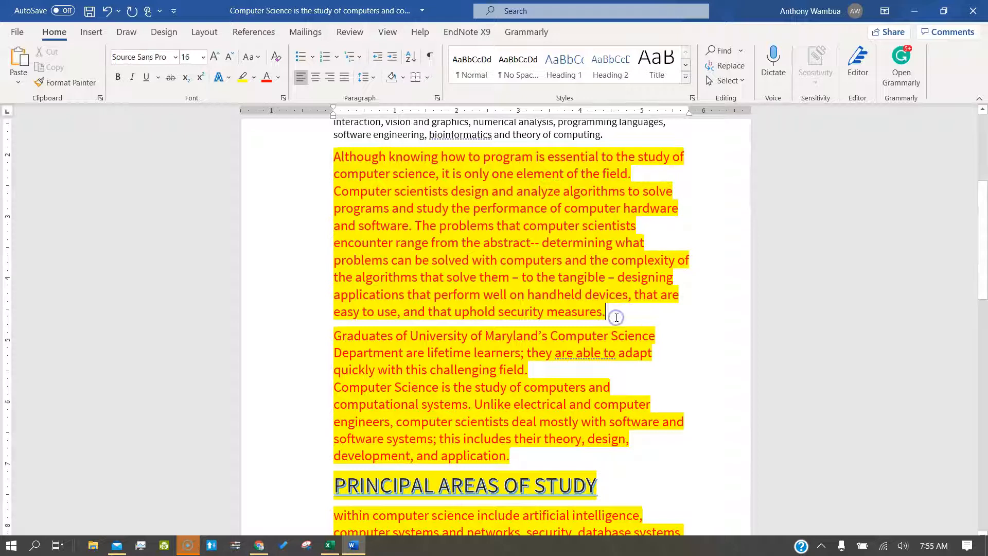
{"action": "key", "text": "Return"}
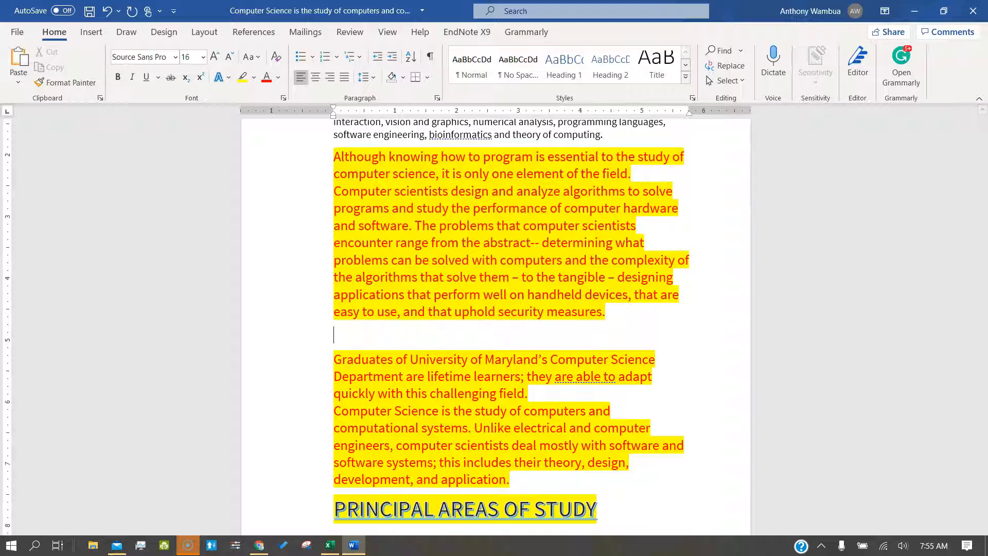
{"action": "left_click", "coordinate": [312, 57]}
{"action": "left_click", "coordinate": [311, 139]}
{"action": "type", "text": "fdjfgjdgfsd"}
{"action": "key", "text": "Return"}
{"action": "type", "text": "dfvdsjbfjdsbj"}
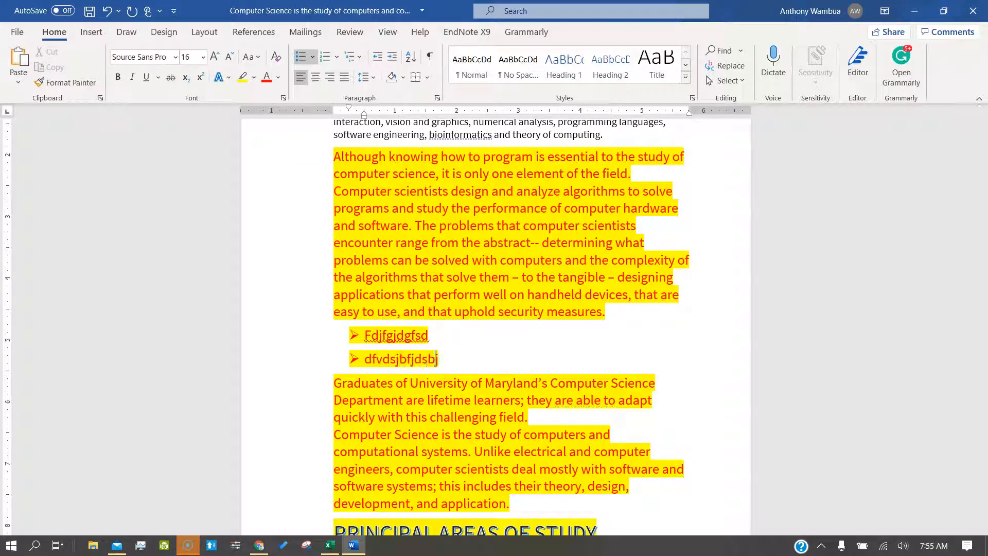
{"action": "key", "text": "Return"}
{"action": "type", "text": "dfsdbkfbdskfds"}
{"action": "key", "text": "Return"}
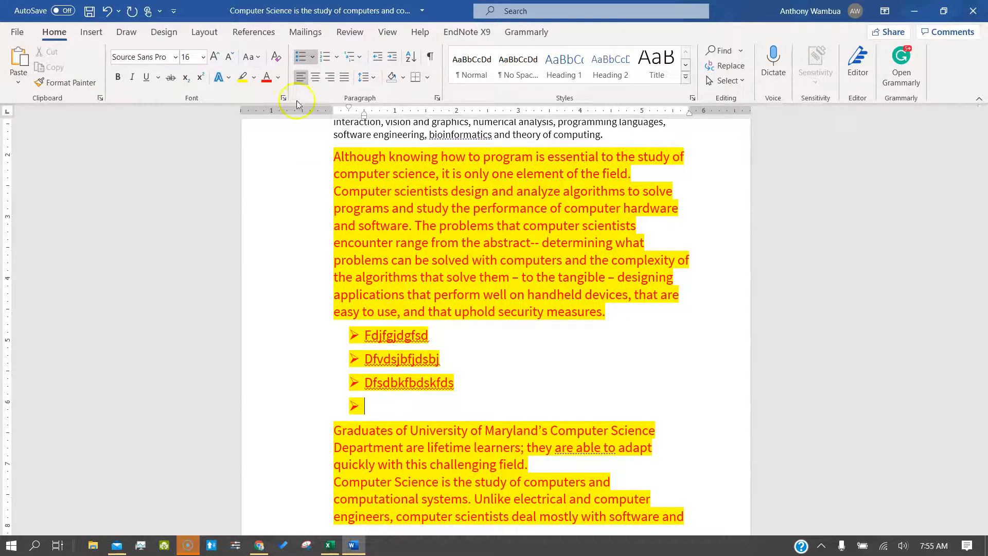
Step: Reapply the arrow bullet to the three items, previewing Numbering without applying it
{"action": "left_click_drag", "start_coordinate": [375, 412], "coordinate": [348, 337]}
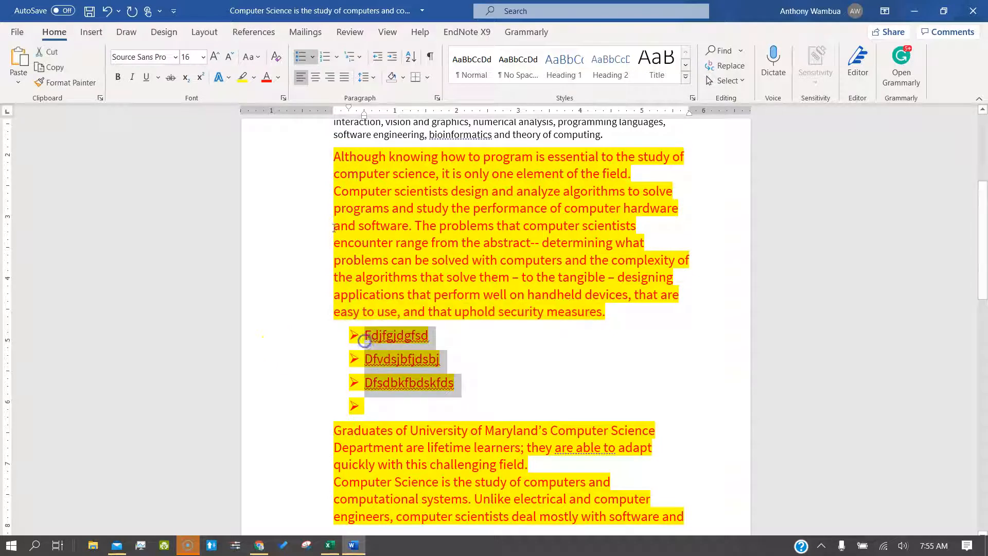
{"action": "left_click", "coordinate": [313, 57]}
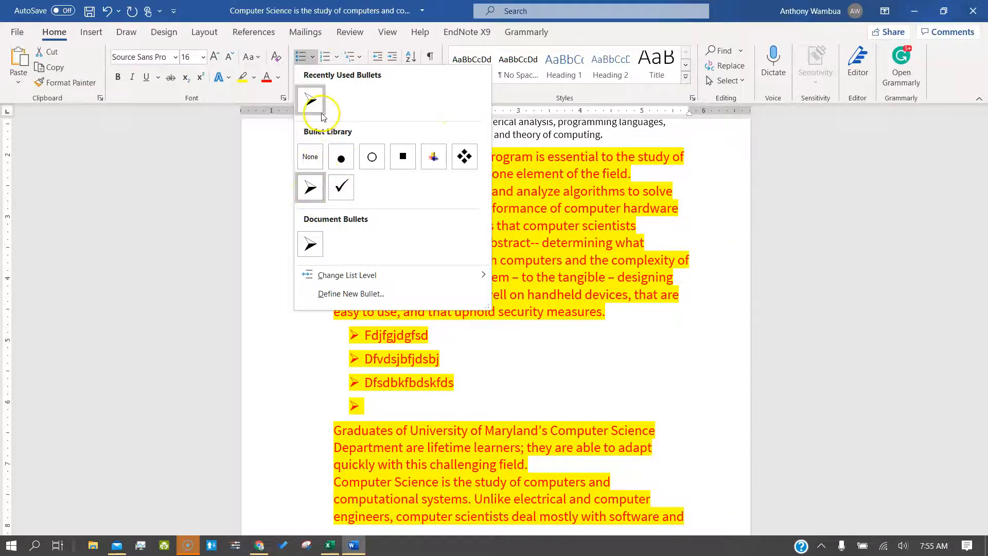
{"action": "left_click", "coordinate": [310, 100]}
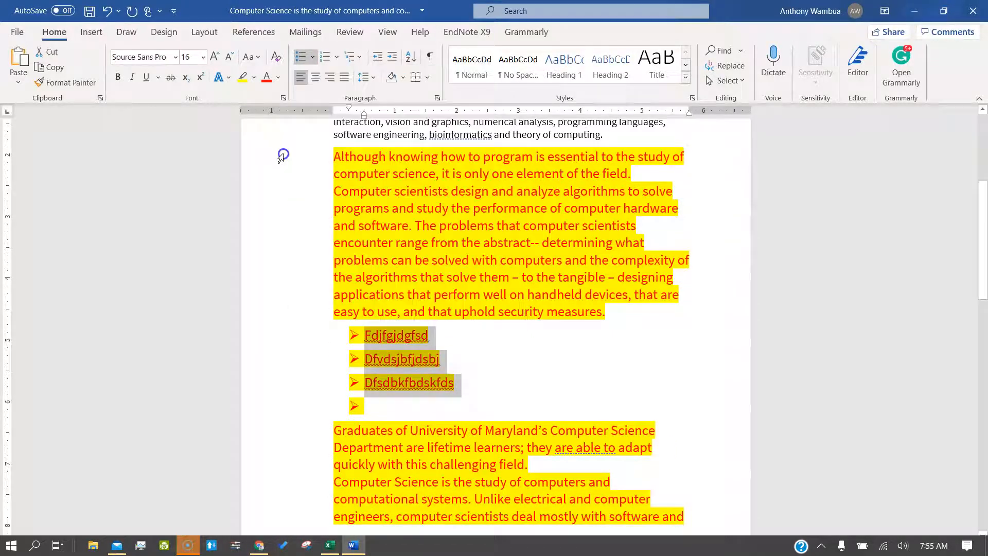
{"action": "left_click", "coordinate": [337, 56]}
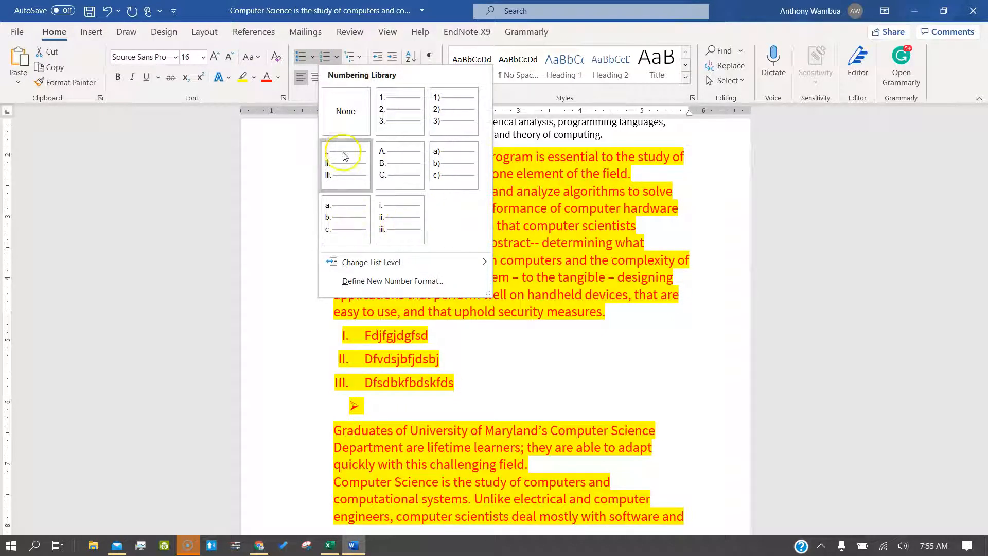
{"action": "left_click", "coordinate": [279, 153]}
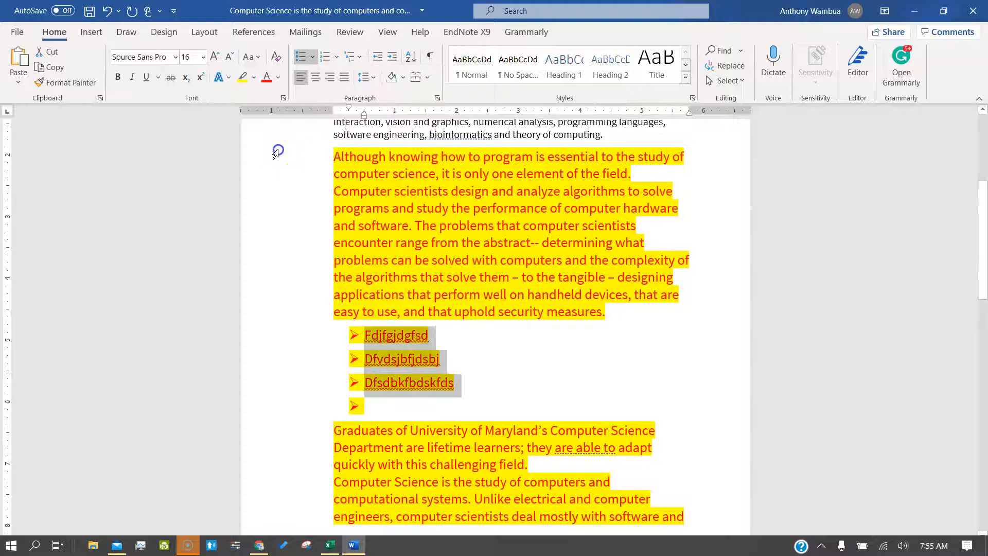
{"action": "left_click", "coordinate": [411, 329]}
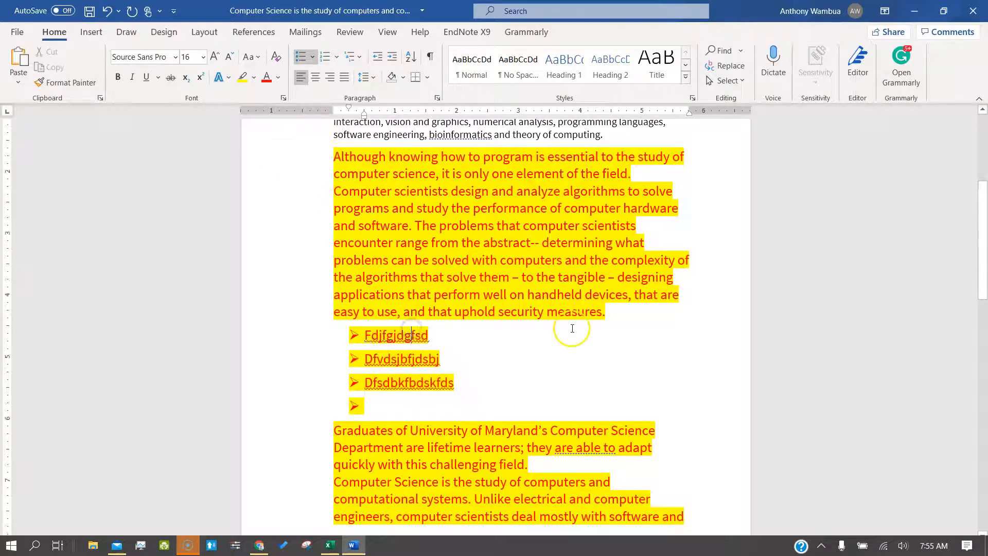
Step: Justify the yellow Although paragraph after trying right and center alignment
{"action": "scroll", "coordinate": [572, 328], "scroll_direction": "up", "scroll_amount": 4}
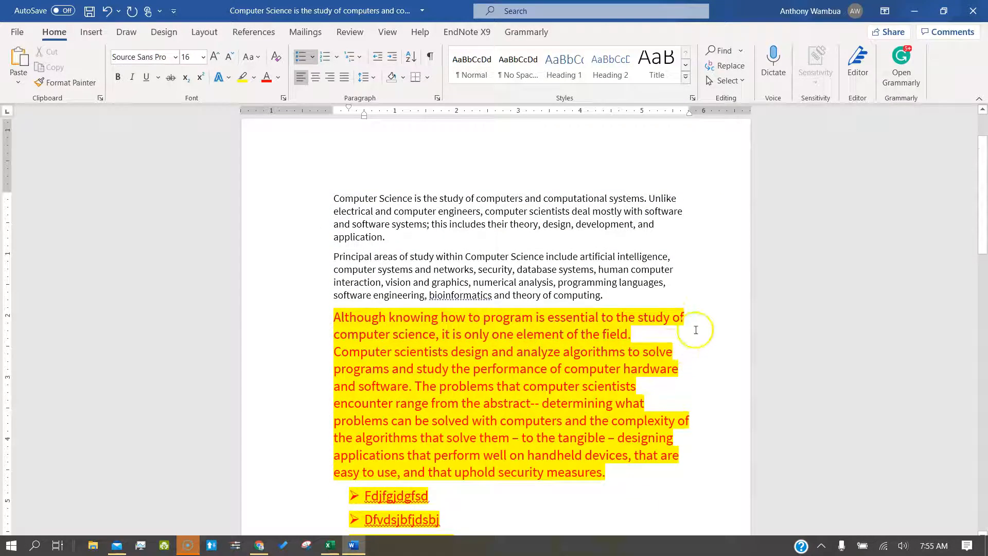
{"action": "left_click_drag", "start_coordinate": [613, 474], "coordinate": [334, 318]}
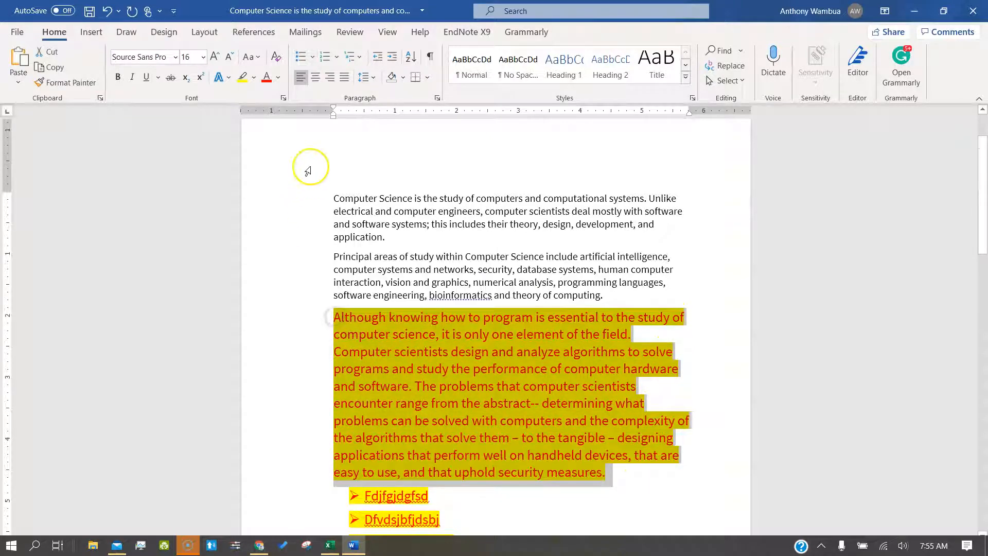
{"action": "left_click", "coordinate": [300, 78]}
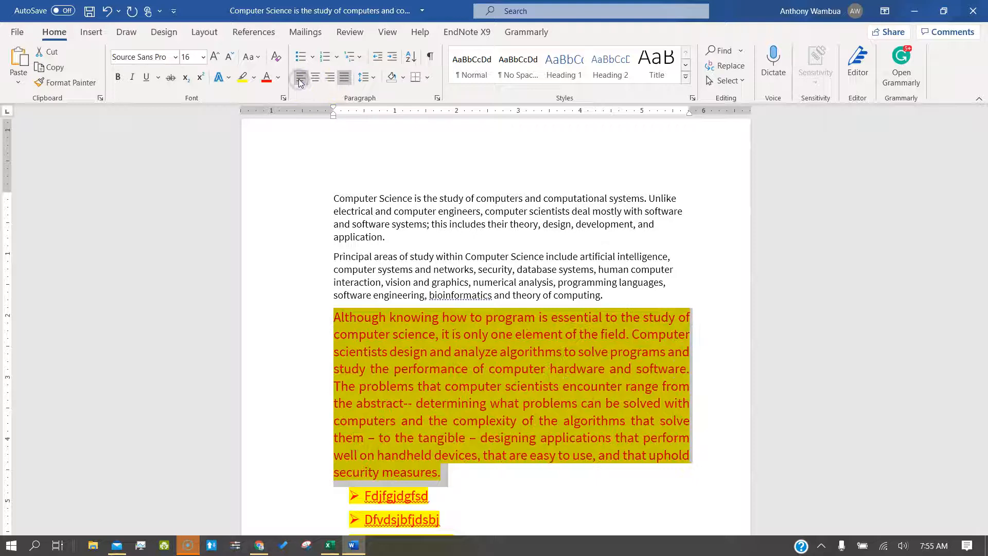
{"action": "left_click", "coordinate": [346, 78]}
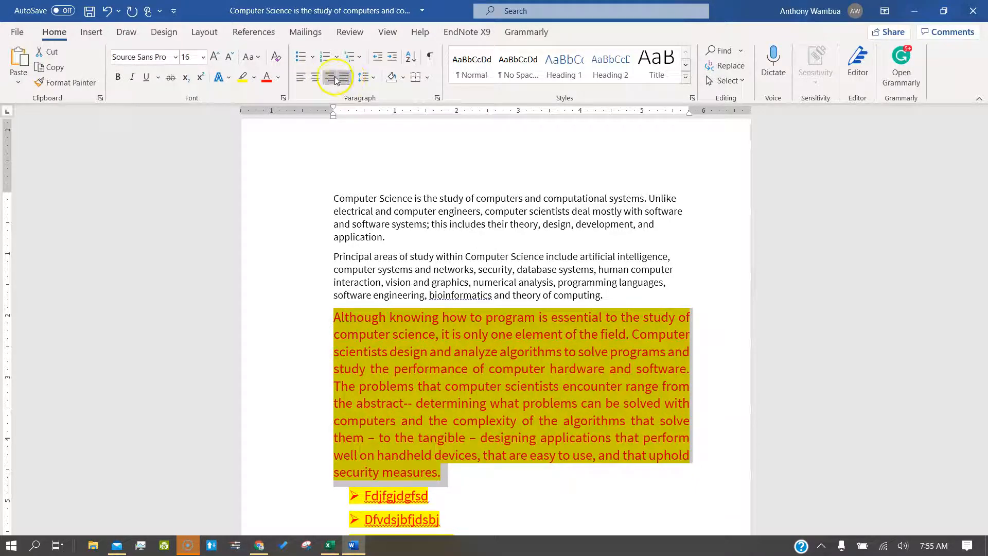
{"action": "left_click", "coordinate": [332, 77]}
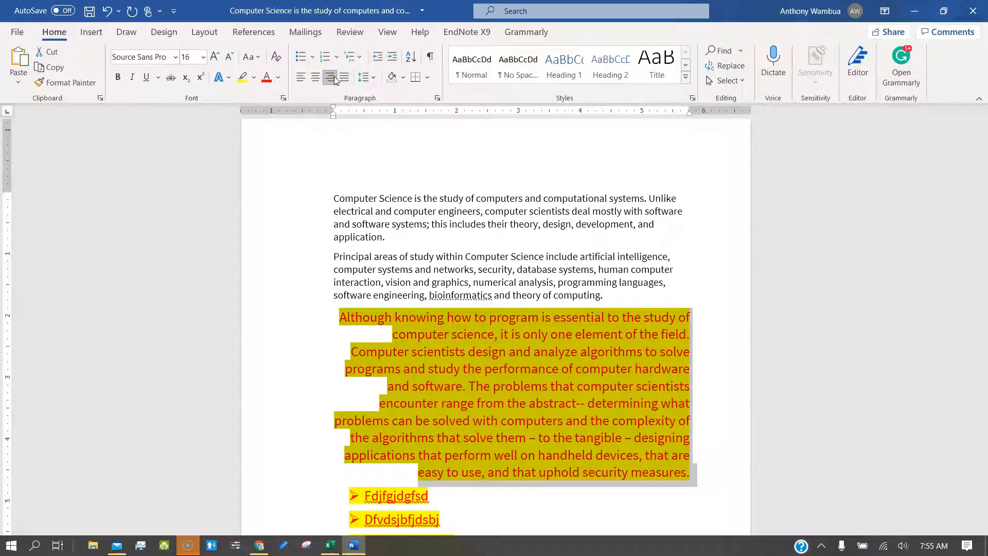
{"action": "left_click", "coordinate": [316, 79]}
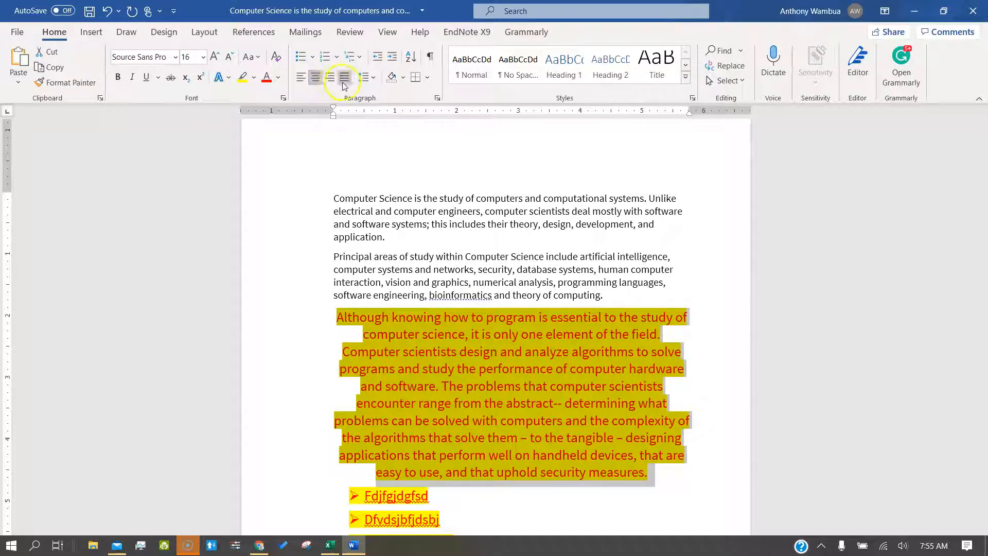
{"action": "left_click", "coordinate": [343, 83]}
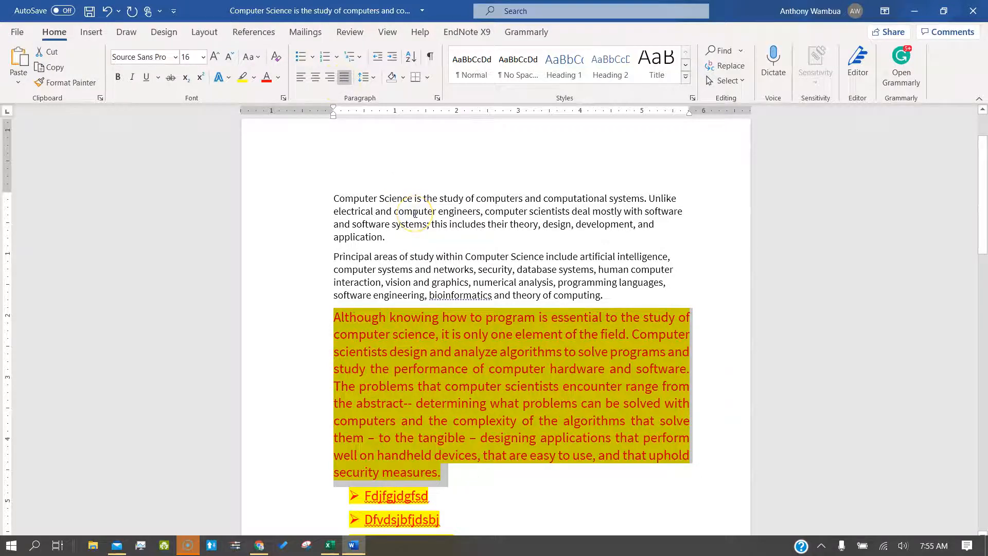
Step: Scroll back to the top and place the caret before the opening paragraph
{"action": "scroll", "coordinate": [475, 406], "scroll_direction": "up", "scroll_amount": 2}
{"action": "scroll", "coordinate": [474, 406], "scroll_direction": "down", "scroll_amount": 5}
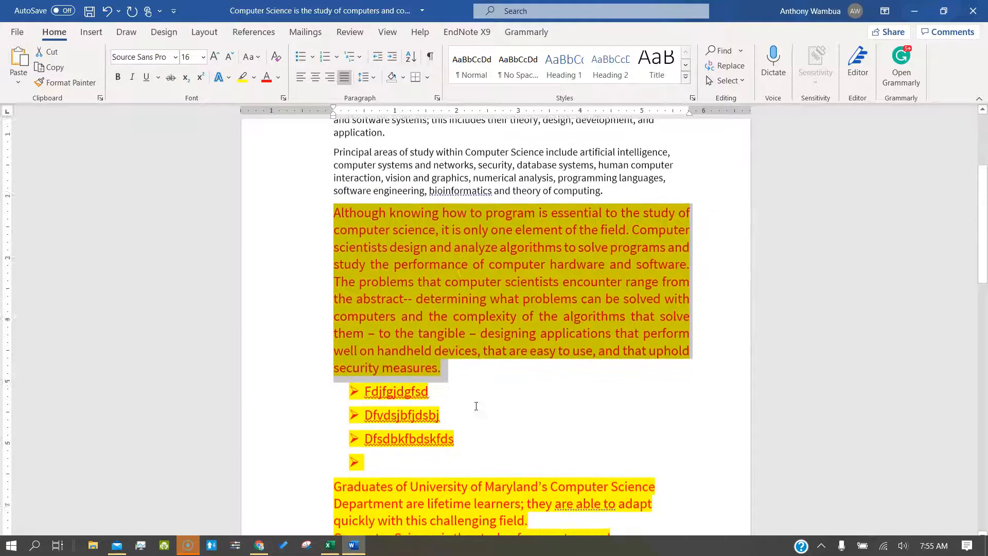
{"action": "scroll", "coordinate": [474, 405], "scroll_direction": "up", "scroll_amount": 4}
{"action": "scroll", "coordinate": [475, 406], "scroll_direction": "up", "scroll_amount": 1}
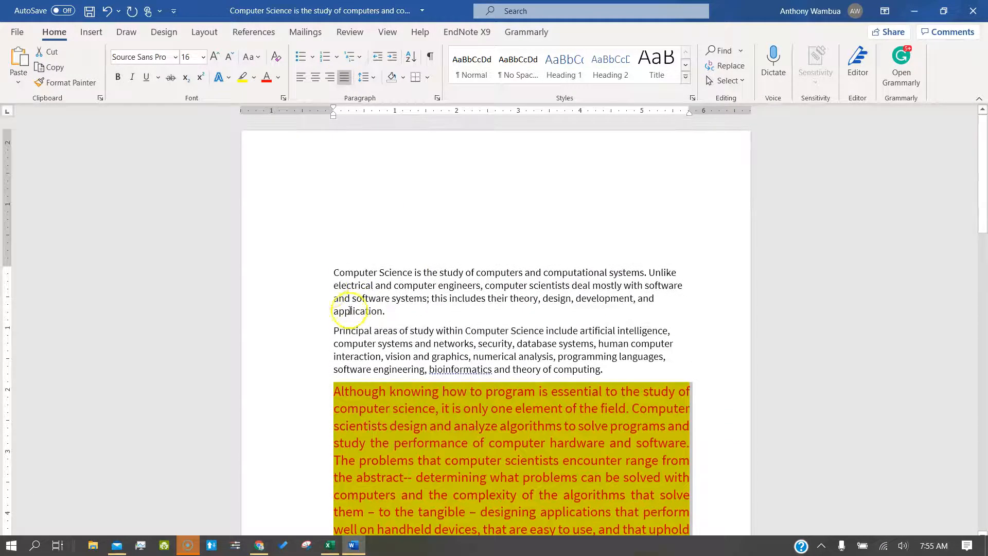
{"action": "left_click", "coordinate": [333, 276]}
{"action": "scroll", "coordinate": [332, 276], "scroll_direction": "up", "scroll_amount": 1}
Step: Add a COMPUTER SCIENCE title on the top line with a gold text effect at 18 pt
{"action": "left_click", "coordinate": [356, 263]}
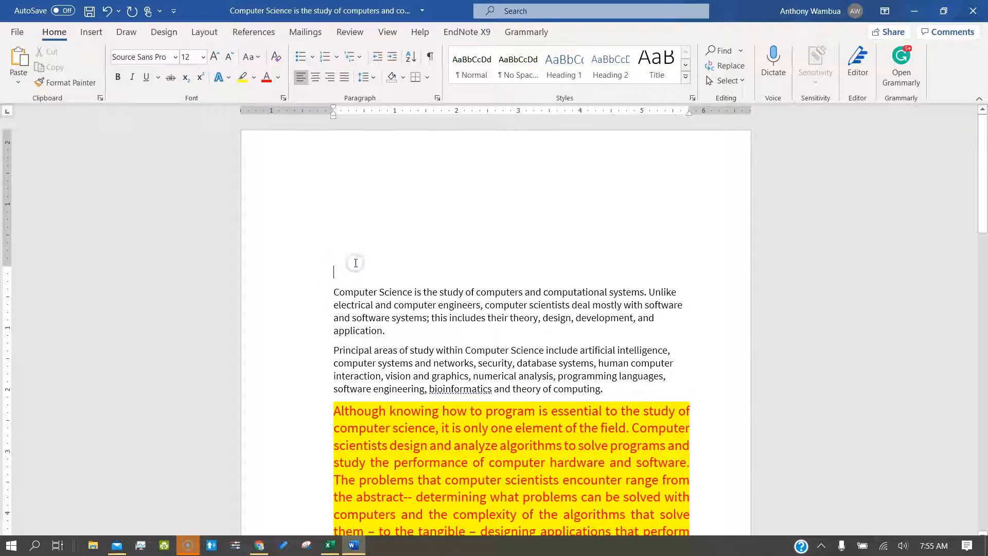
{"action": "type", "text": "COMPUTER SCIENCE"}
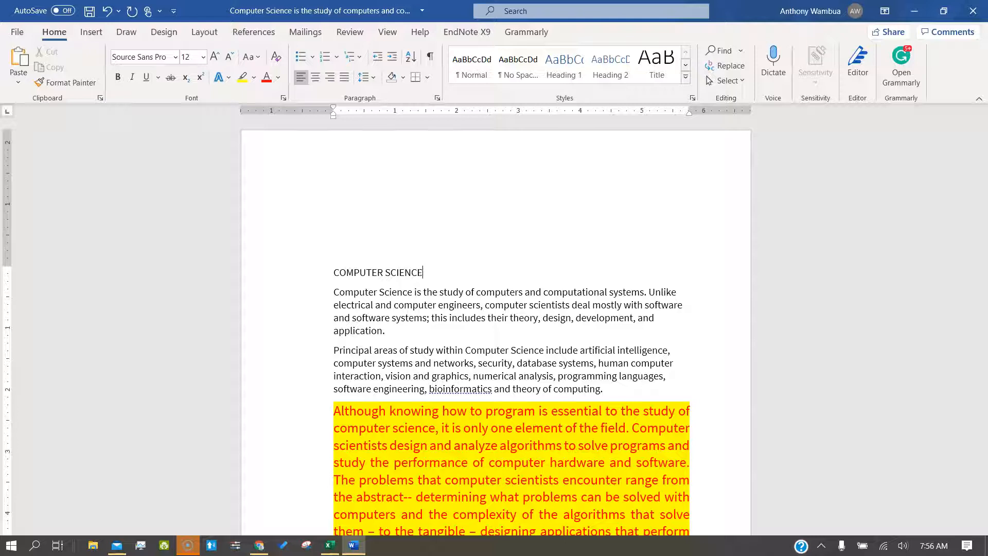
{"action": "left_click_drag", "start_coordinate": [435, 272], "coordinate": [332, 271]}
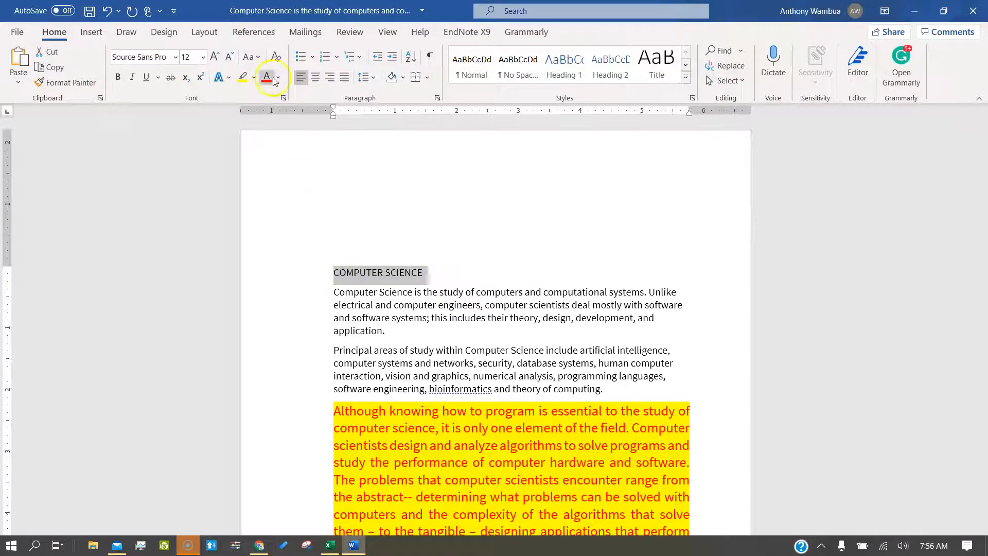
{"action": "left_click", "coordinate": [231, 79]}
{"action": "left_click", "coordinate": [303, 159]}
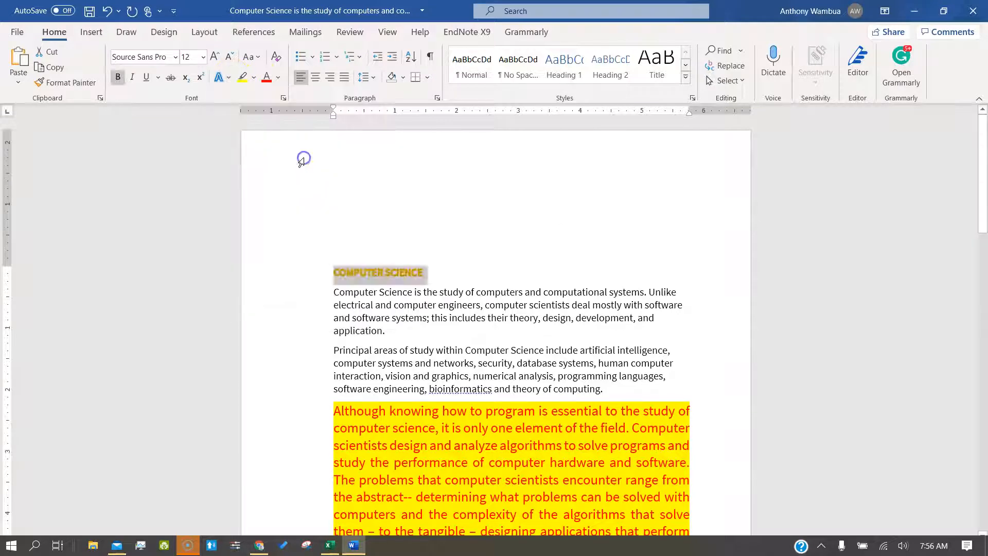
{"action": "left_click", "coordinate": [215, 56]}
{"action": "left_click", "coordinate": [215, 56]}
{"action": "left_click", "coordinate": [215, 56]}
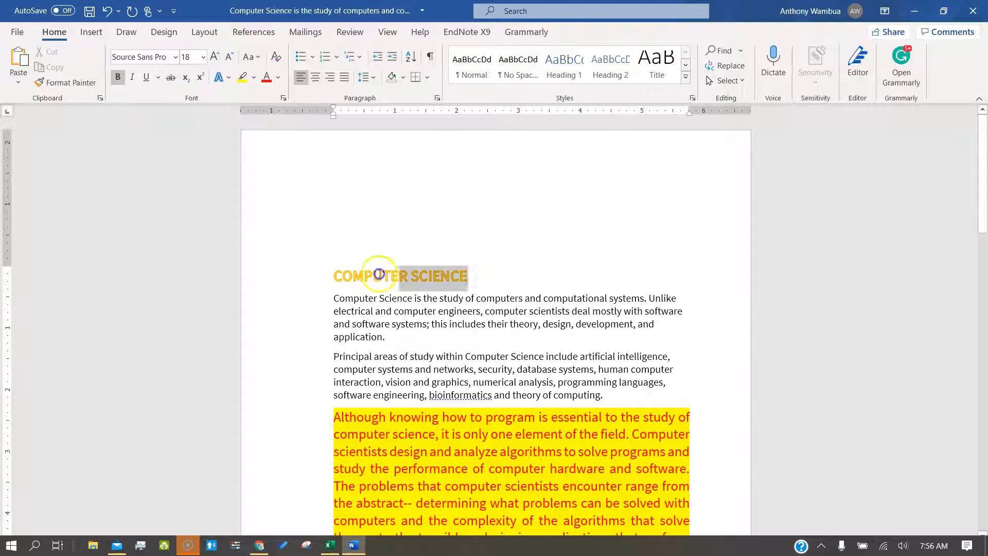
Step: Center the COMPUTER SCIENCE title on its line
{"action": "left_click", "coordinate": [350, 270]}
{"action": "left_click", "coordinate": [319, 77]}
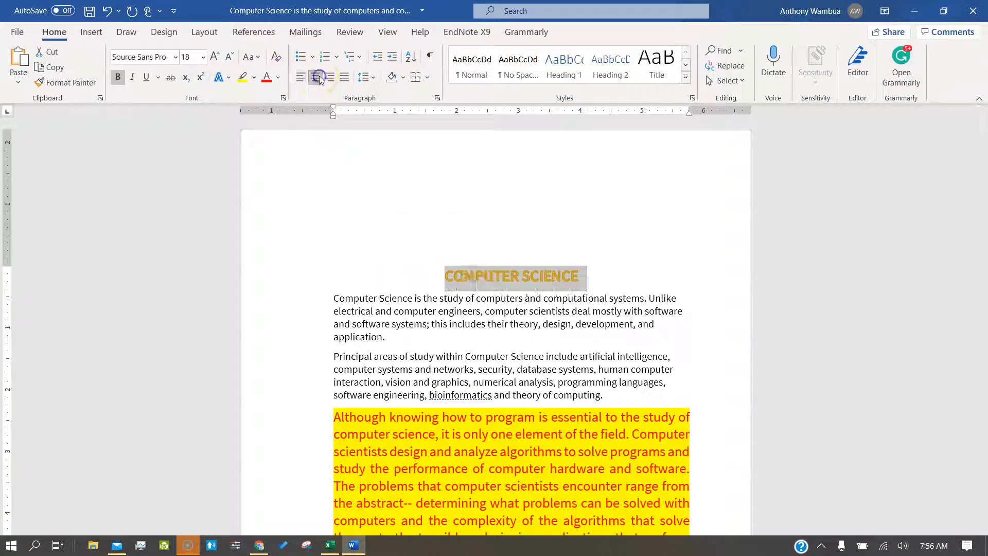
{"action": "left_click", "coordinate": [605, 247]}
{"action": "scroll", "coordinate": [601, 330], "scroll_direction": "down", "scroll_amount": 5}
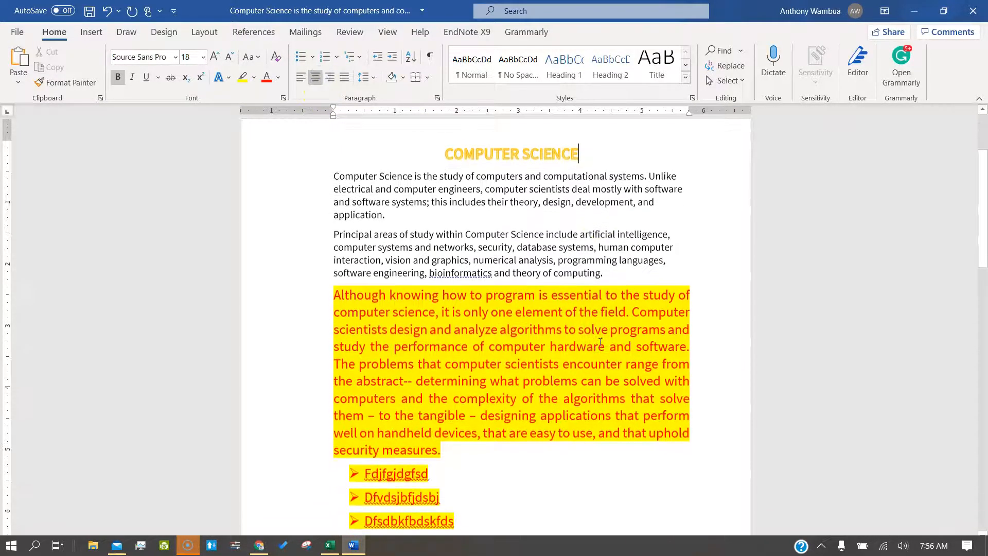
{"action": "scroll", "coordinate": [600, 340], "scroll_direction": "down", "scroll_amount": 15}
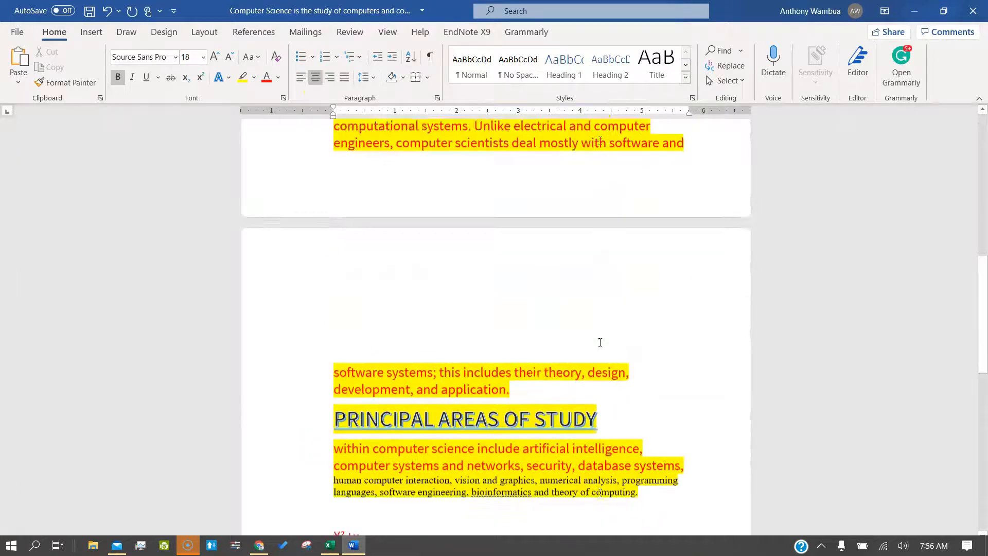
{"action": "scroll", "coordinate": [600, 341], "scroll_direction": "down", "scroll_amount": 3}
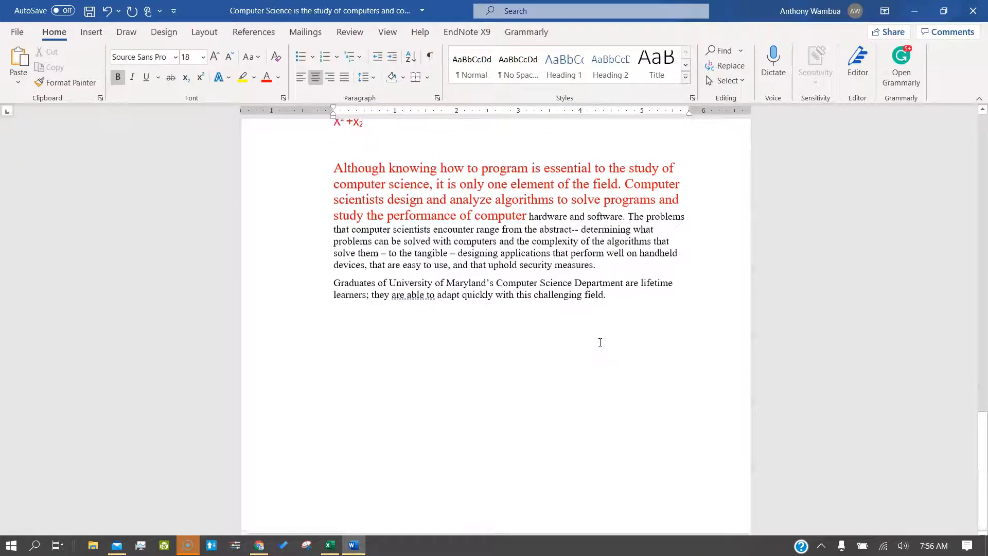
{"action": "scroll", "coordinate": [600, 342], "scroll_direction": "up", "scroll_amount": 15}
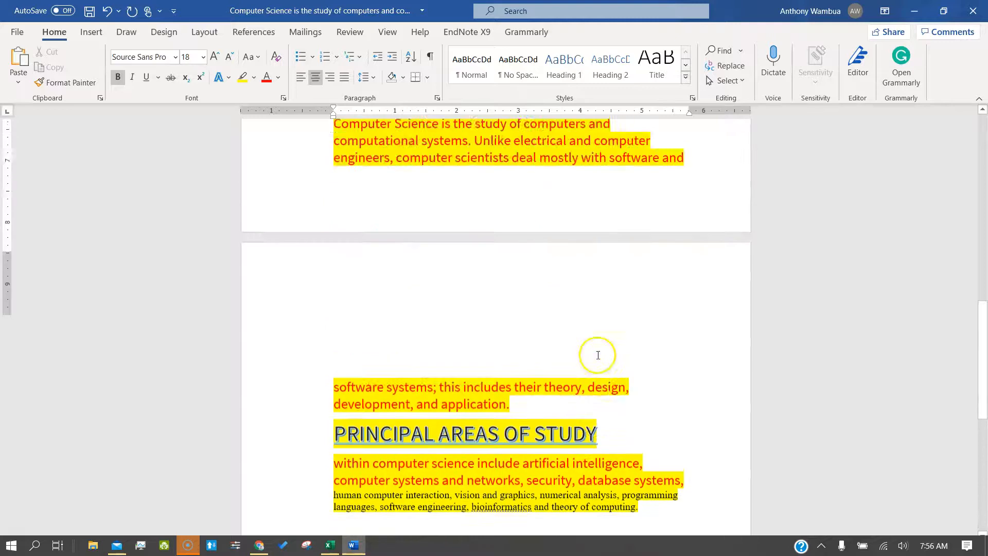
{"action": "scroll", "coordinate": [602, 381], "scroll_direction": "up", "scroll_amount": 1}
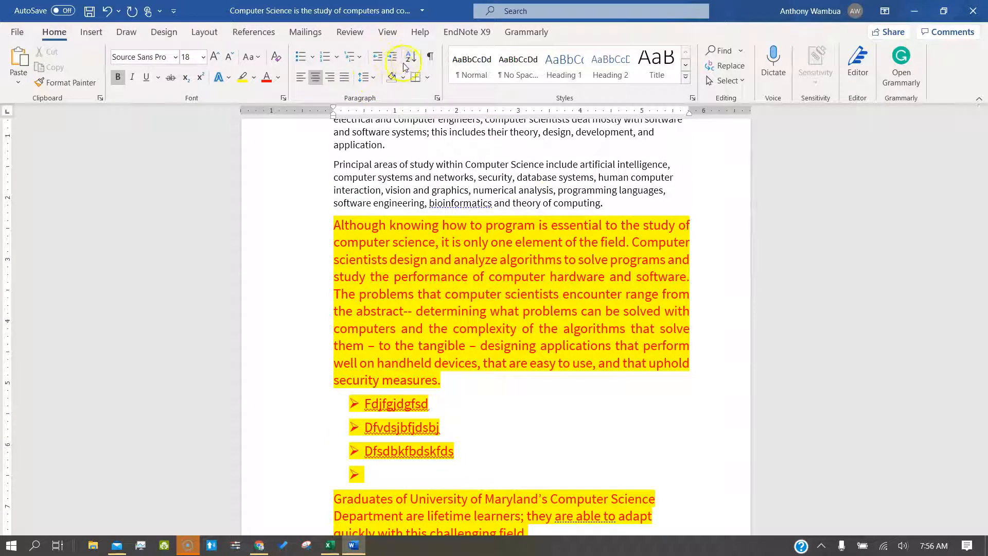
Step: Sort the three bullet items by paragraph text, trying descending first and finishing ascending
{"action": "left_click", "coordinate": [375, 474]}
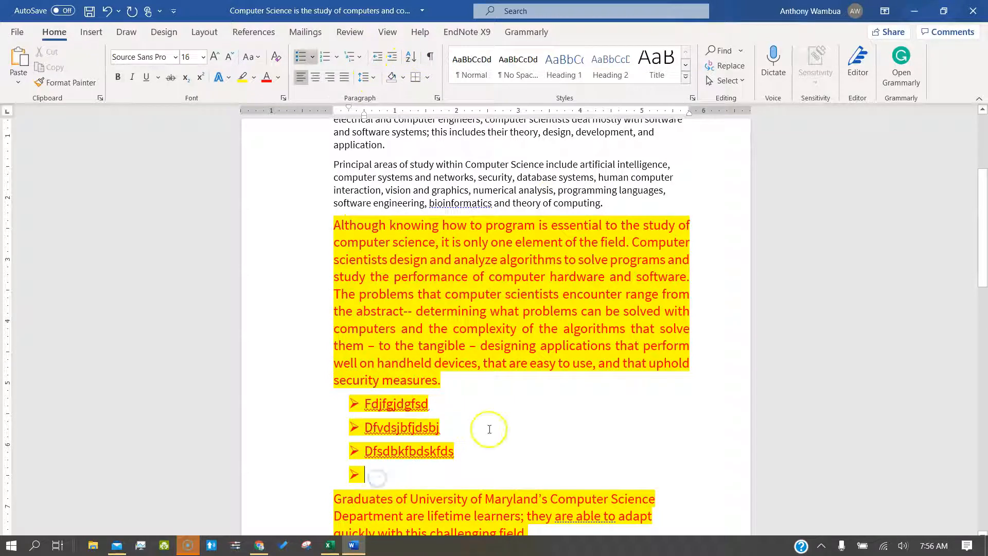
{"action": "left_click_drag", "start_coordinate": [403, 439], "coordinate": [342, 408]}
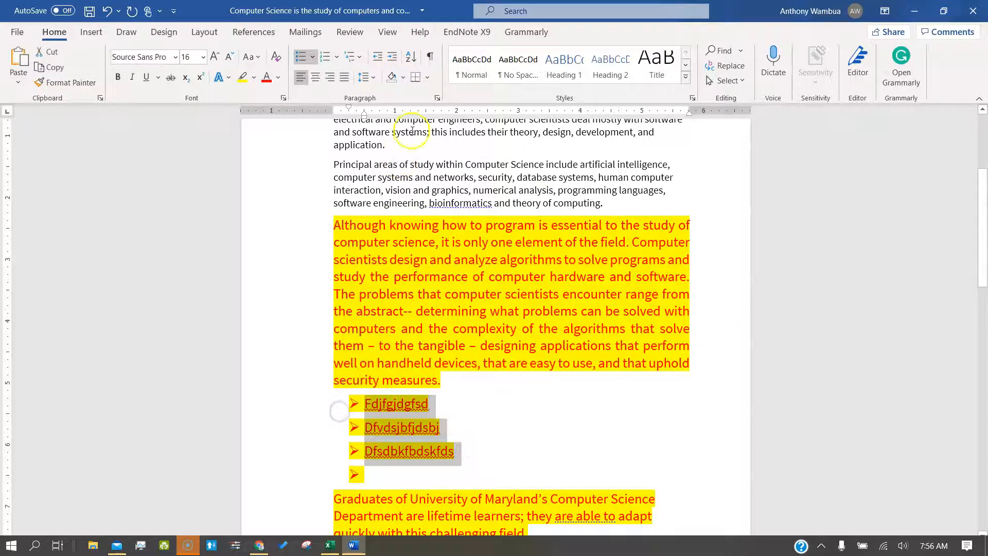
{"action": "left_click", "coordinate": [409, 59]}
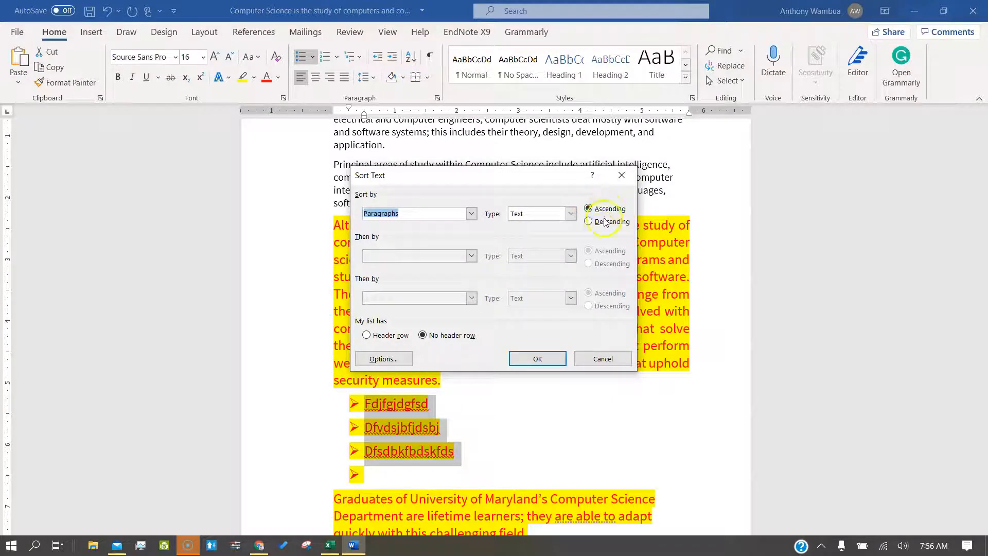
{"action": "left_click", "coordinate": [588, 222]}
{"action": "left_click", "coordinate": [528, 363]}
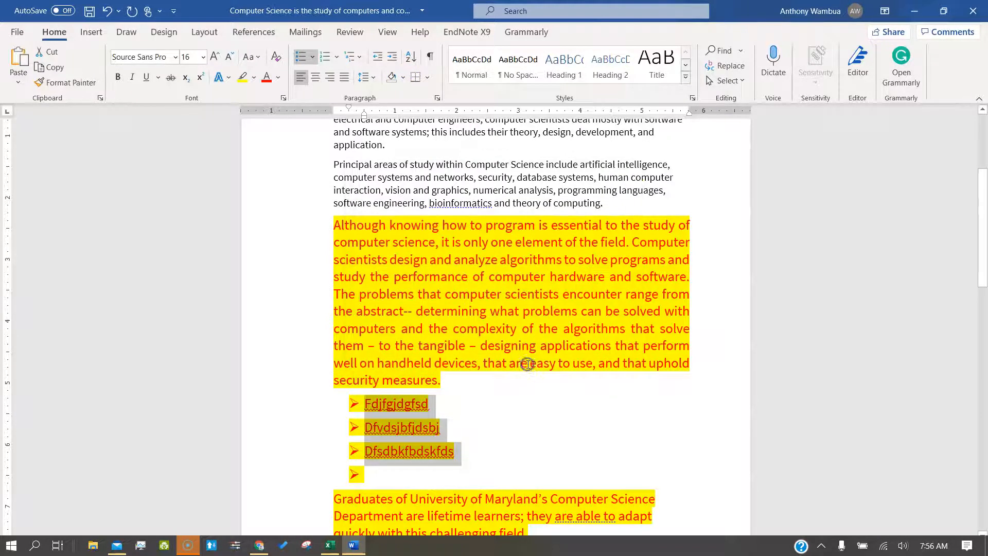
{"action": "left_click", "coordinate": [411, 56]}
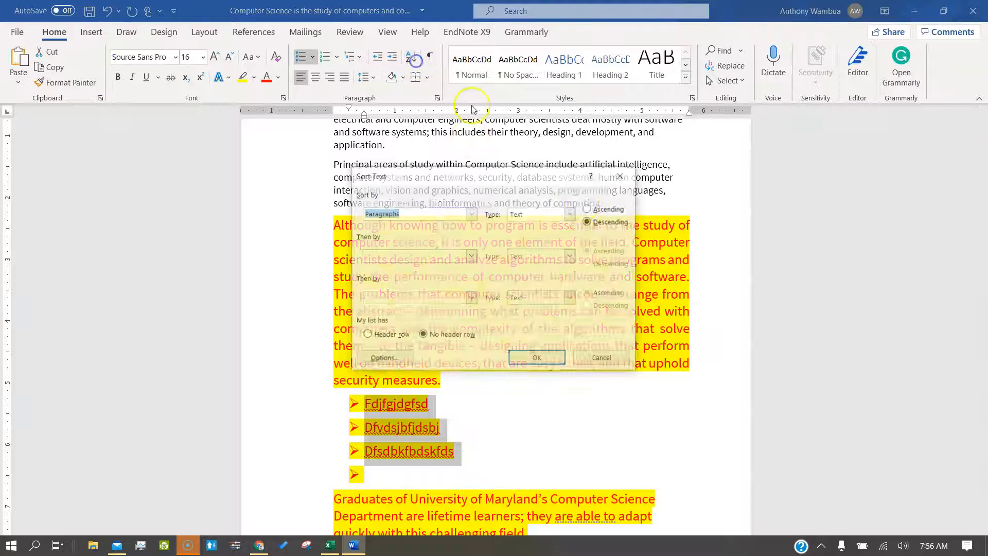
{"action": "left_click", "coordinate": [591, 209]}
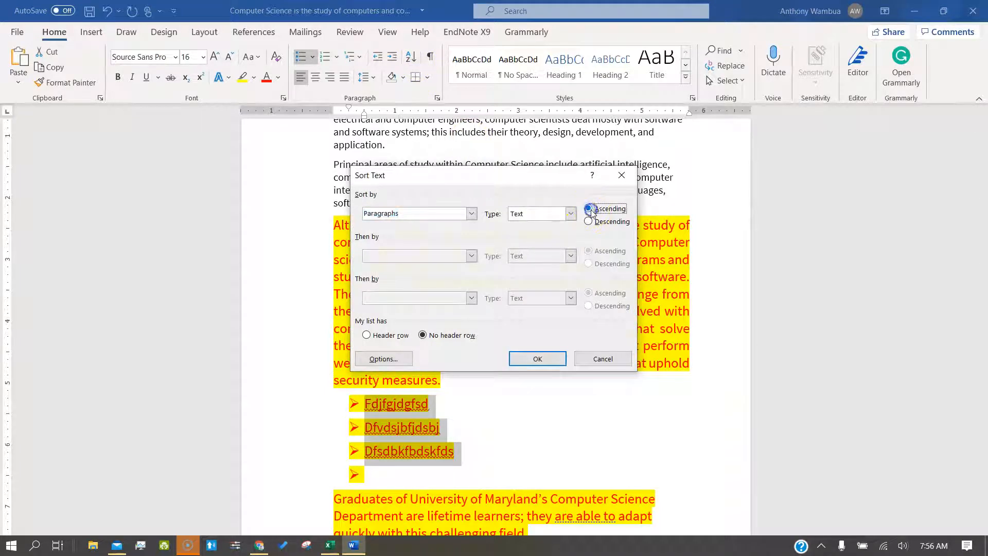
{"action": "left_click", "coordinate": [551, 359]}
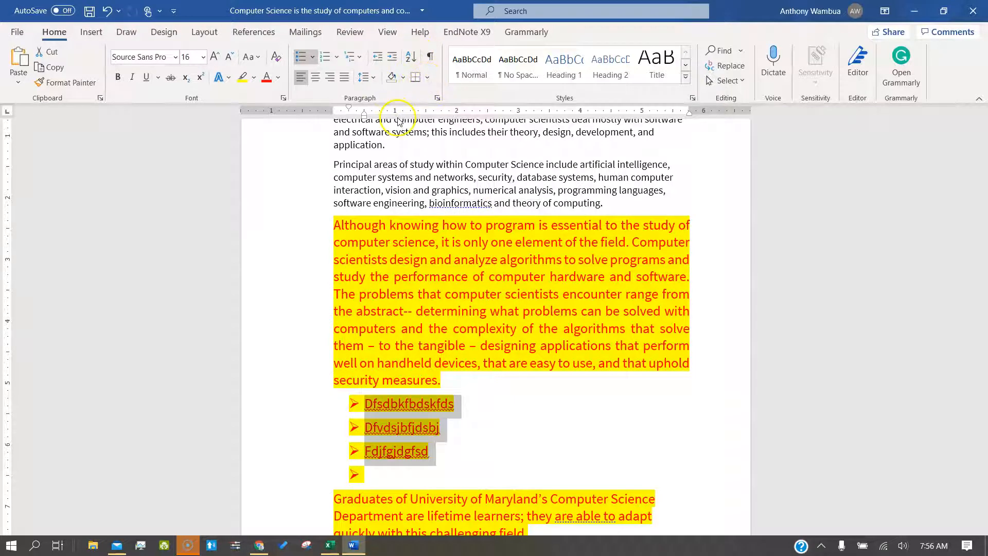
{"action": "left_click", "coordinate": [442, 362]}
{"action": "left_click_drag", "start_coordinate": [440, 379], "coordinate": [331, 229]}
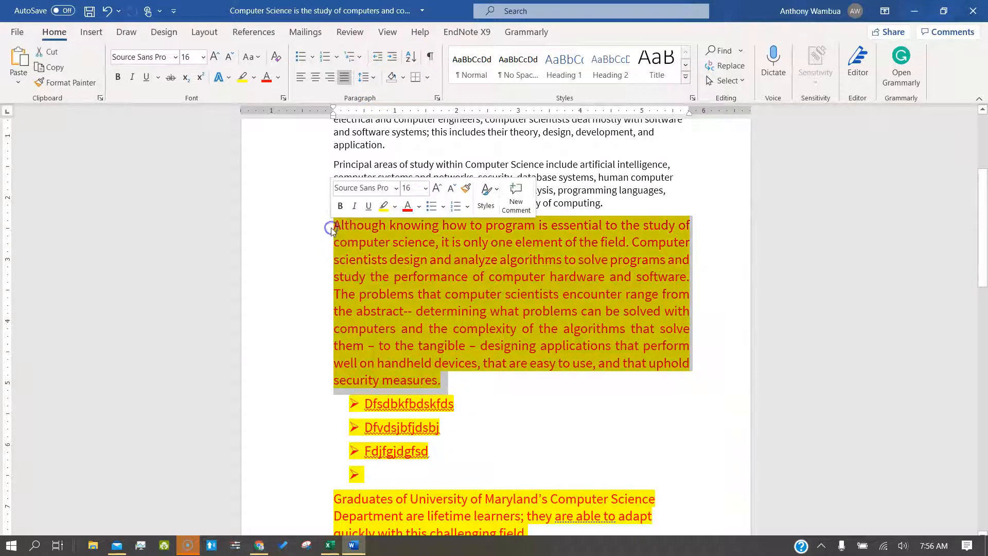
Step: Set the Although paragraph's line spacing to 1.0
{"action": "left_click", "coordinate": [374, 79]}
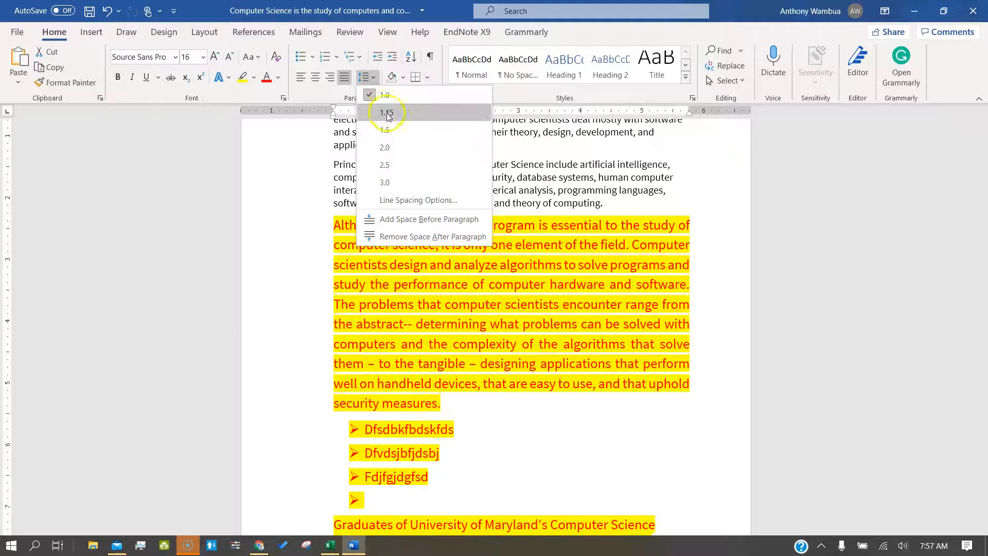
{"action": "left_click", "coordinate": [393, 92]}
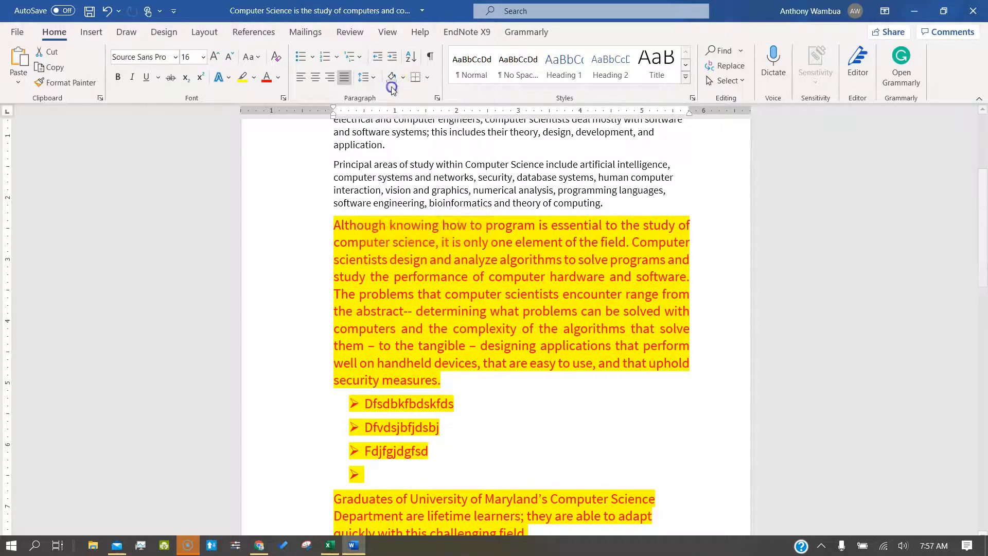
{"action": "left_click", "coordinate": [414, 195]}
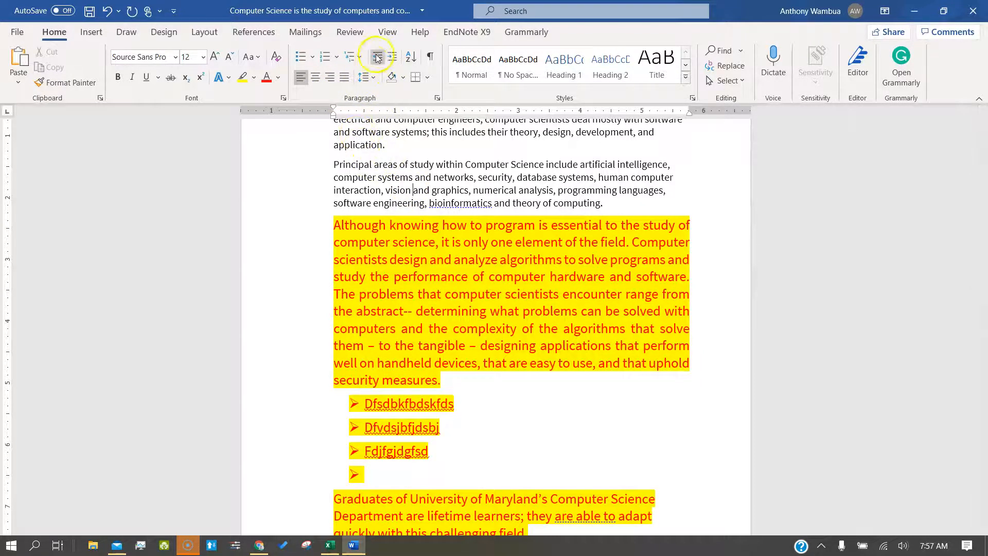
Step: Indent the Although paragraph one step from the left margin, in line with the bullets
{"action": "left_click_drag", "start_coordinate": [446, 378], "coordinate": [339, 228]}
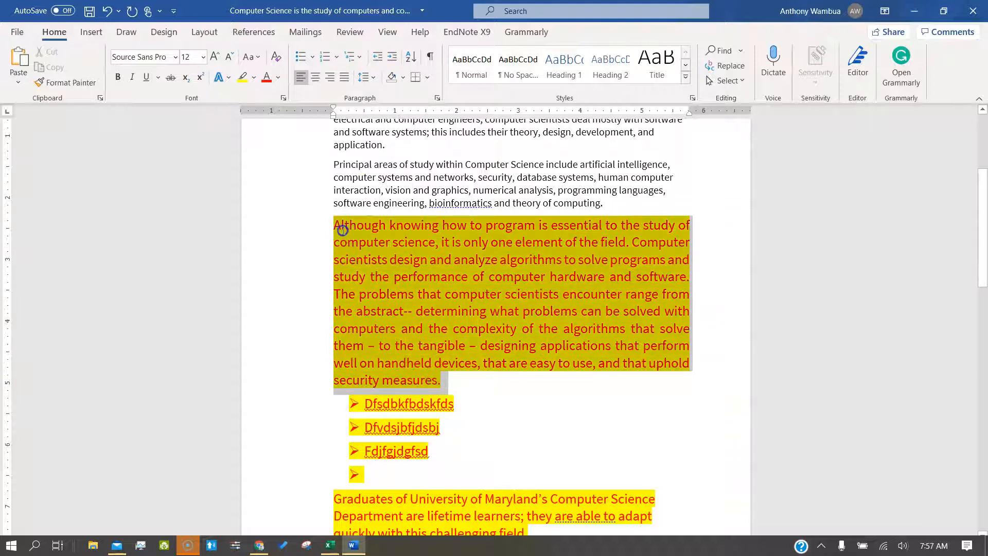
{"action": "left_click", "coordinate": [390, 58]}
{"action": "left_click", "coordinate": [390, 59]}
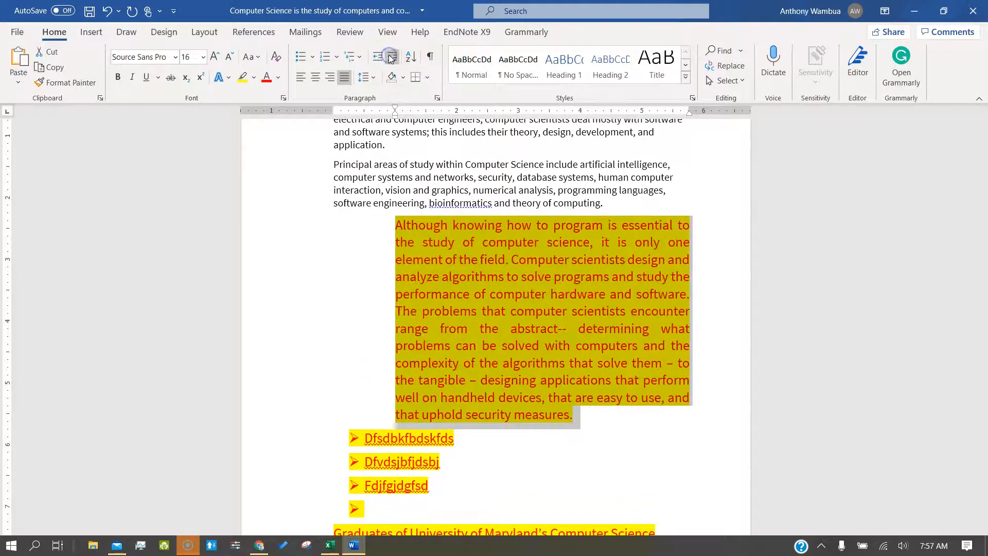
{"action": "left_click", "coordinate": [380, 60]}
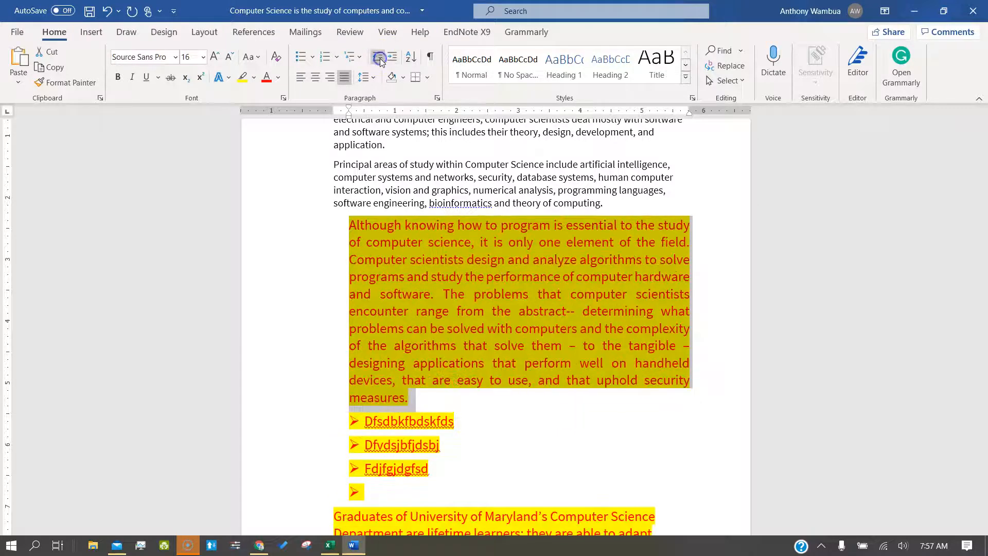
{"action": "left_click", "coordinate": [380, 61]}
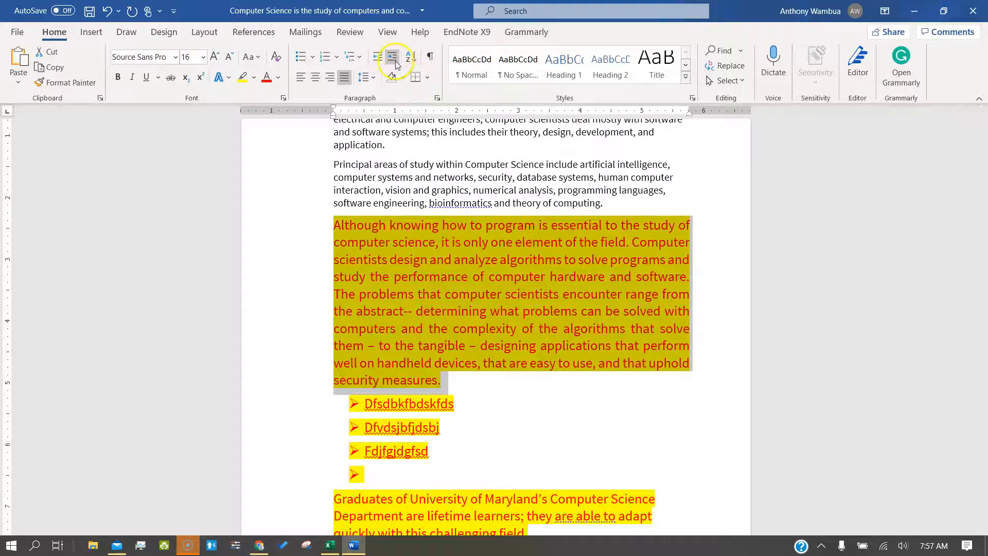
{"action": "left_click", "coordinate": [396, 61]}
{"action": "left_click", "coordinate": [395, 61]}
{"action": "left_click", "coordinate": [379, 60]}
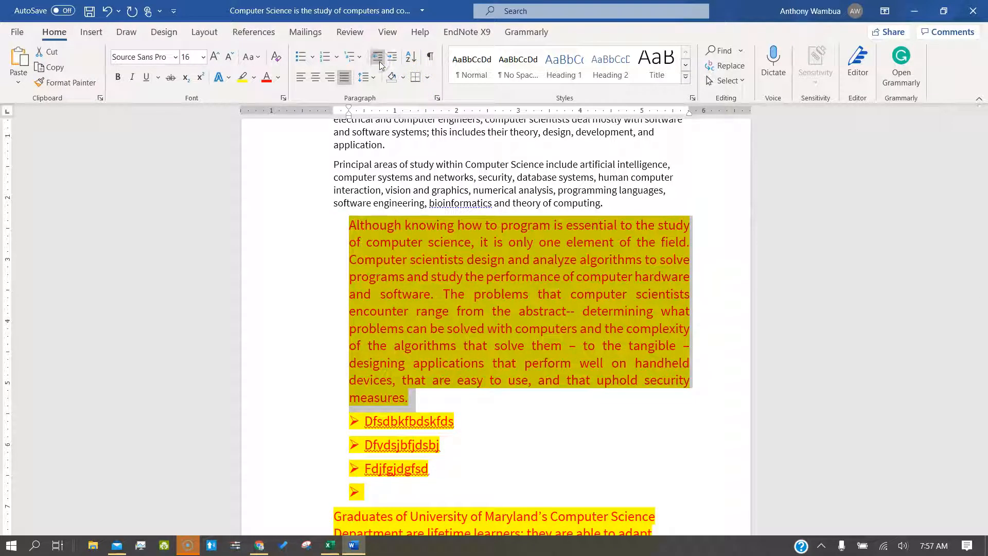
{"action": "mouse_move", "coordinate": [408, 400]}
{"action": "left_mouse_down"}
{"action": "mouse_move", "coordinate": [392, 401]}
{"action": "mouse_move", "coordinate": [364, 324]}
{"action": "mouse_move", "coordinate": [348, 224]}
{"action": "left_mouse_up"}
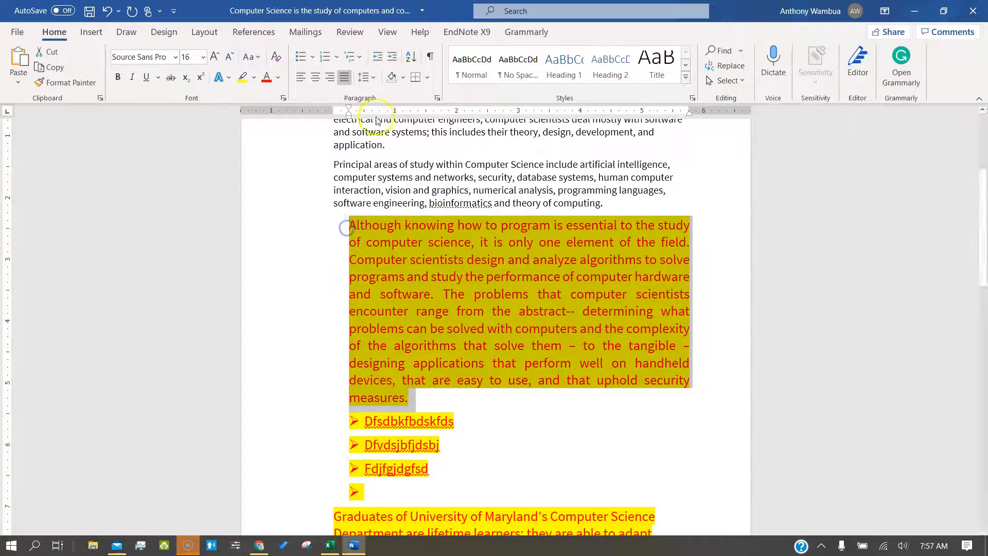
{"action": "left_click", "coordinate": [403, 77]}
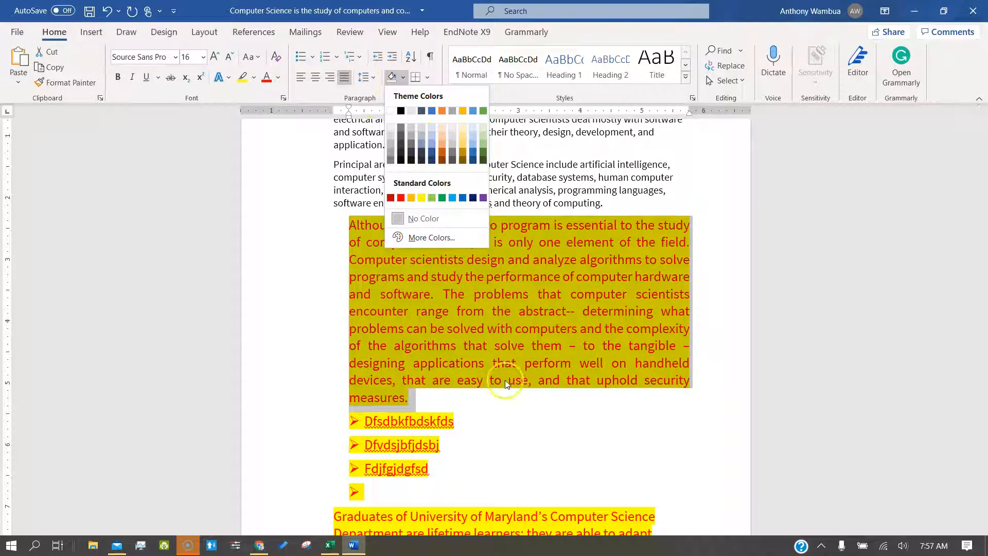
Step: Shade the 'Principal areas of study' paragraph orange
{"action": "left_click", "coordinate": [506, 383]}
{"action": "left_click", "coordinate": [533, 401]}
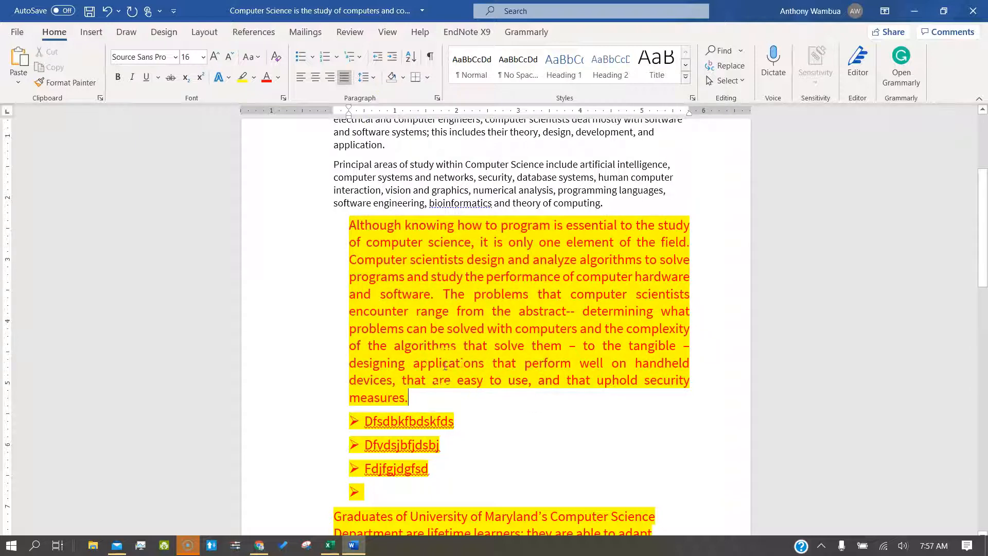
{"action": "mouse_move", "coordinate": [623, 206]}
{"action": "left_mouse_down"}
{"action": "mouse_move", "coordinate": [512, 178]}
{"action": "mouse_move", "coordinate": [335, 163]}
{"action": "left_mouse_up"}
{"action": "left_click", "coordinate": [404, 77]}
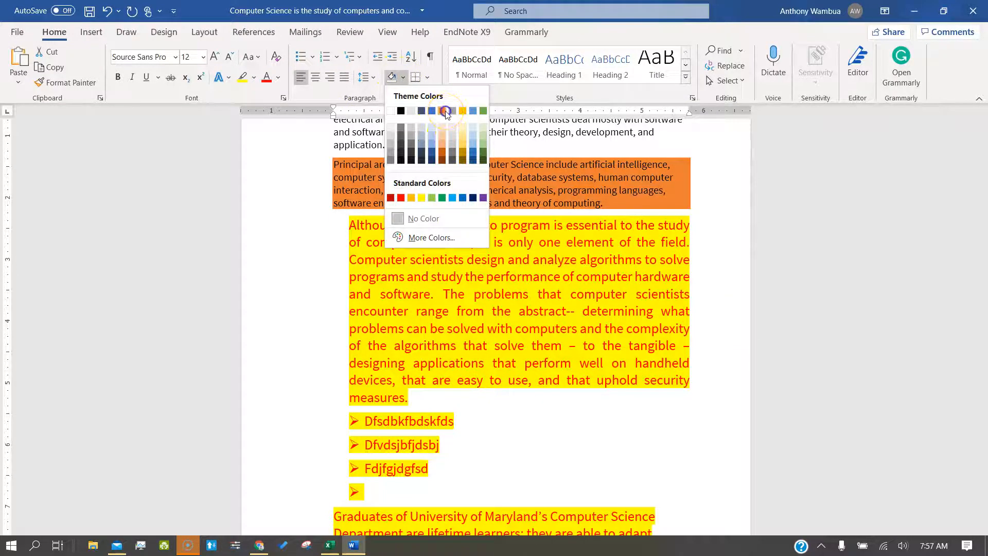
{"action": "left_click", "coordinate": [445, 110]}
{"action": "left_click", "coordinate": [494, 276]}
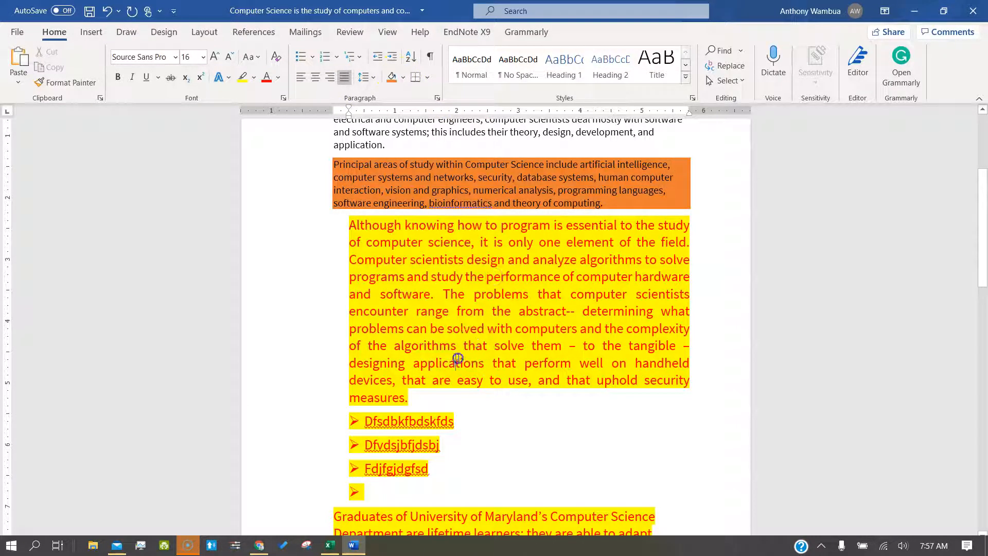
Step: Surround the 'Although knowing how to program…' paragraph with an Outside Borders box
{"action": "left_click_drag", "start_coordinate": [408, 397], "coordinate": [350, 230]}
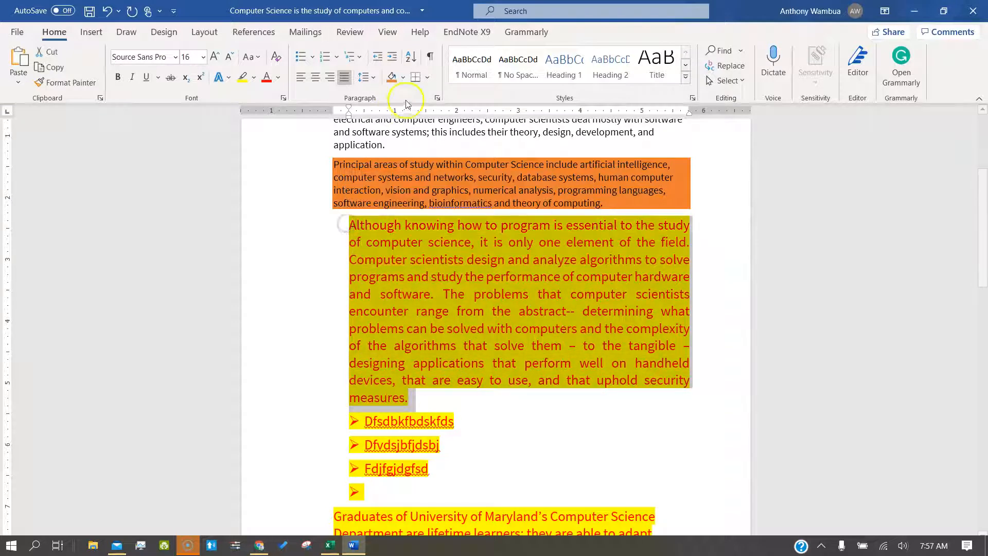
{"action": "left_click", "coordinate": [427, 79]}
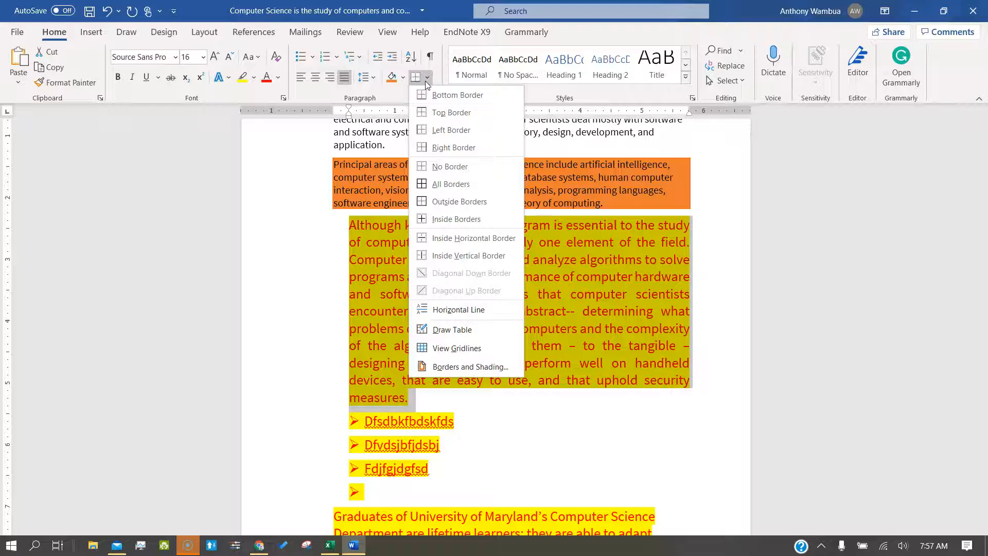
{"action": "left_click", "coordinate": [436, 184]}
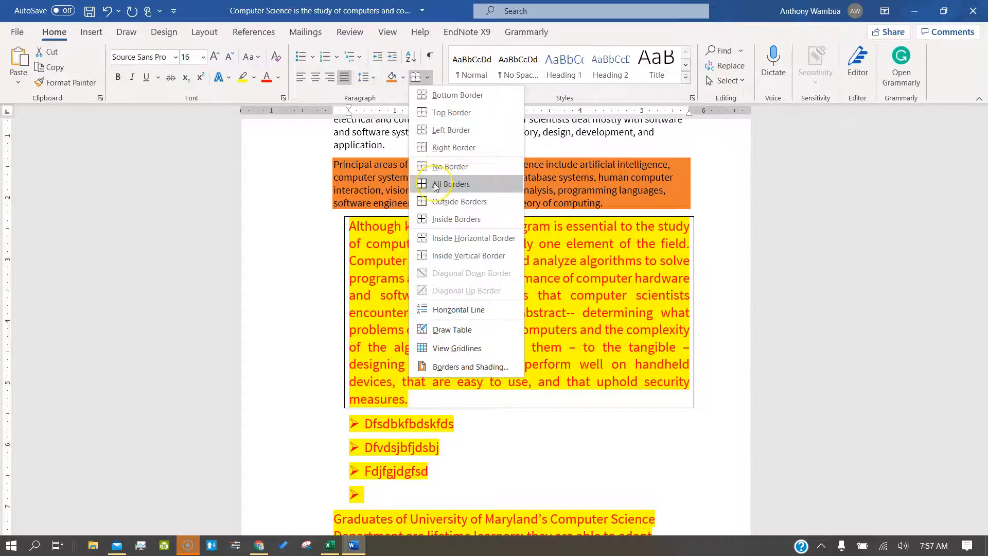
{"action": "left_click", "coordinate": [437, 136]}
{"action": "left_click", "coordinate": [437, 138]}
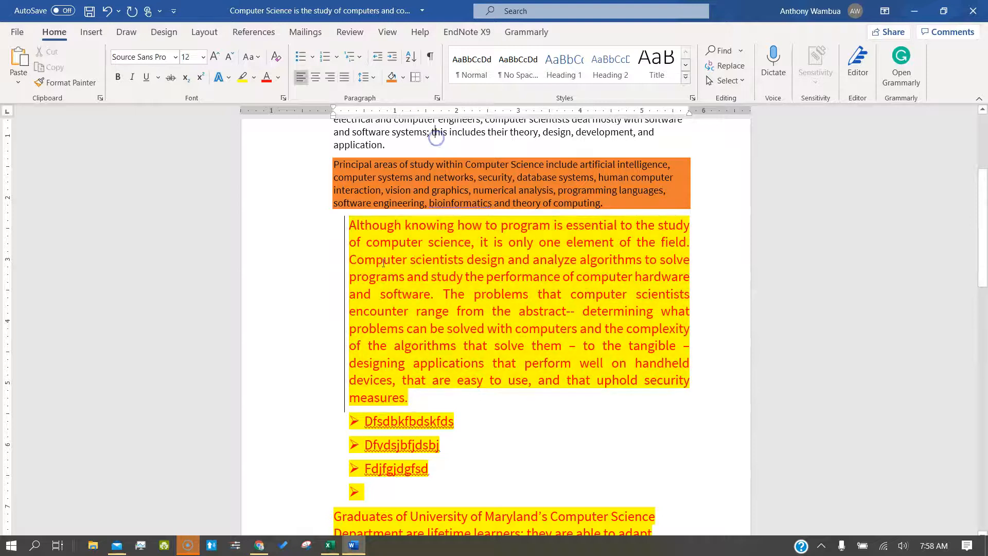
{"action": "left_click", "coordinate": [413, 328]}
{"action": "left_click", "coordinate": [431, 75]}
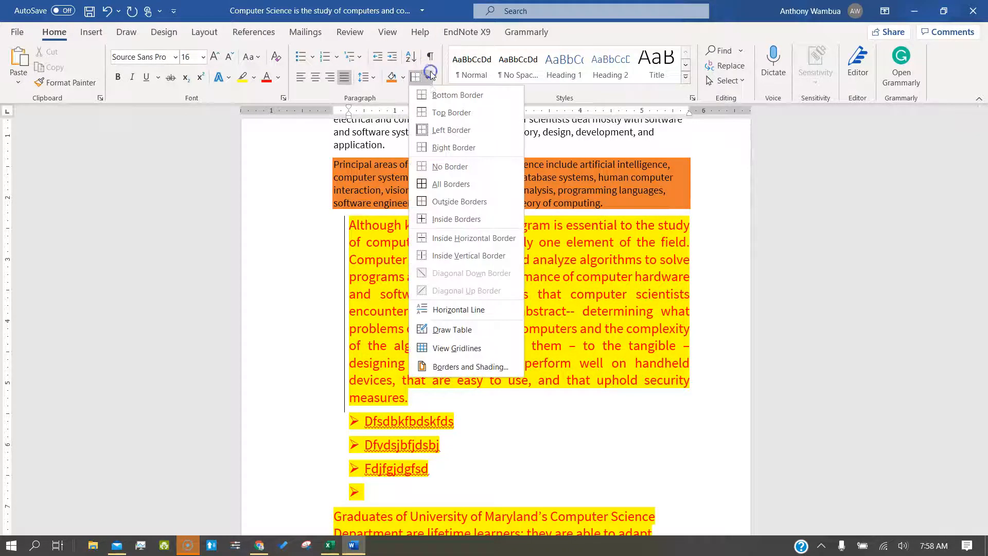
{"action": "left_click", "coordinate": [441, 204]}
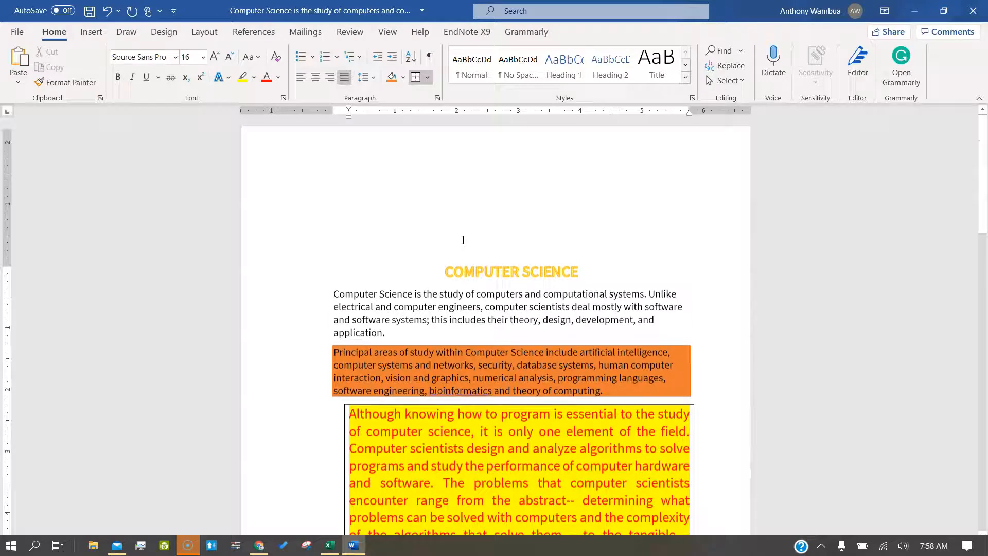
Step: Apply the Book Title style to the document's first paragraph
{"action": "left_click", "coordinate": [452, 235]}
{"action": "left_click", "coordinate": [344, 303]}
{"action": "left_click_drag", "start_coordinate": [344, 303], "coordinate": [387, 336]}
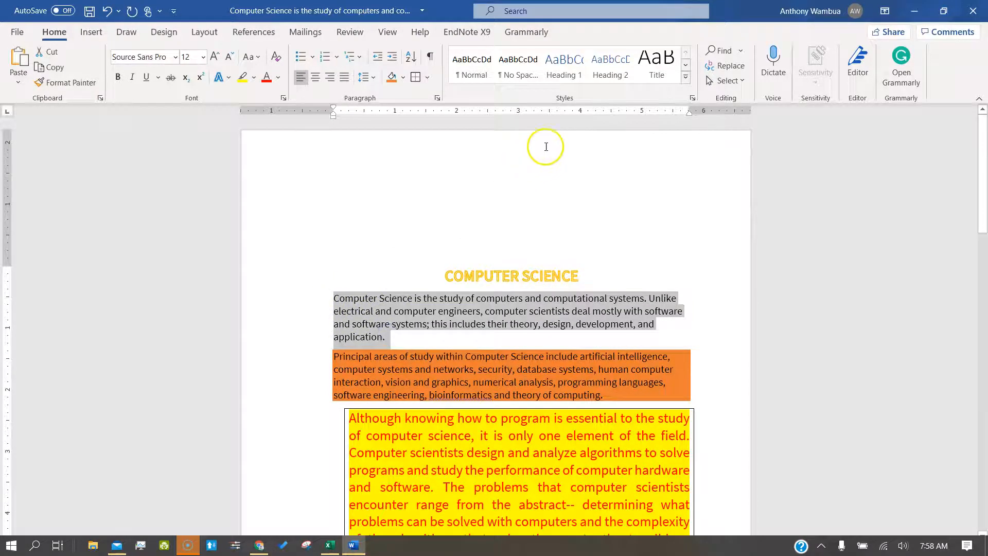
{"action": "left_click", "coordinate": [685, 76]}
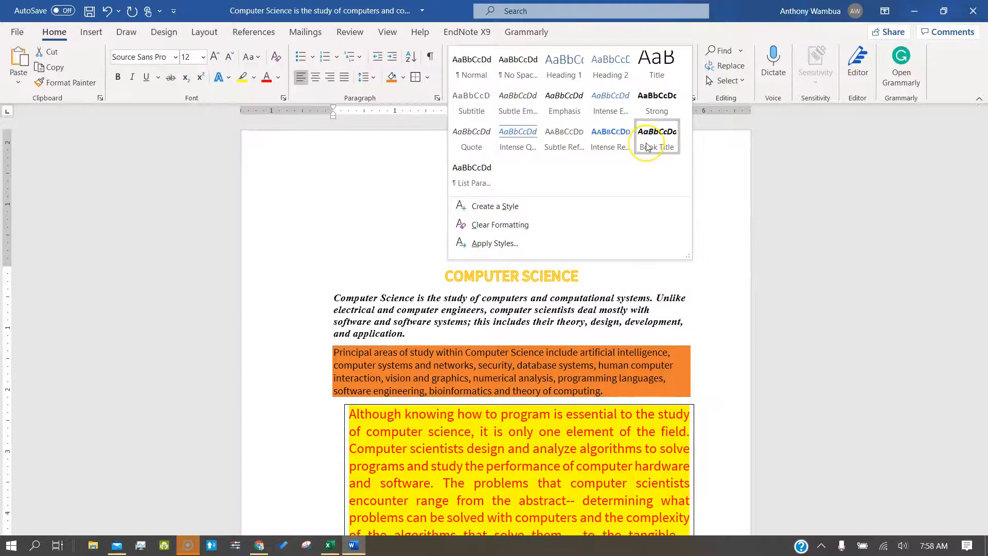
{"action": "left_click", "coordinate": [627, 111]}
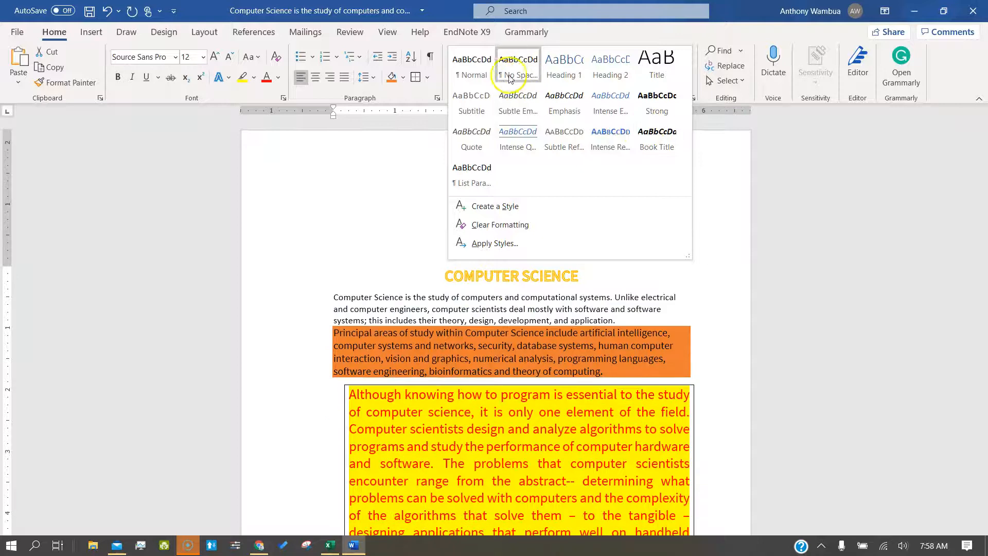
{"action": "left_click", "coordinate": [664, 138]}
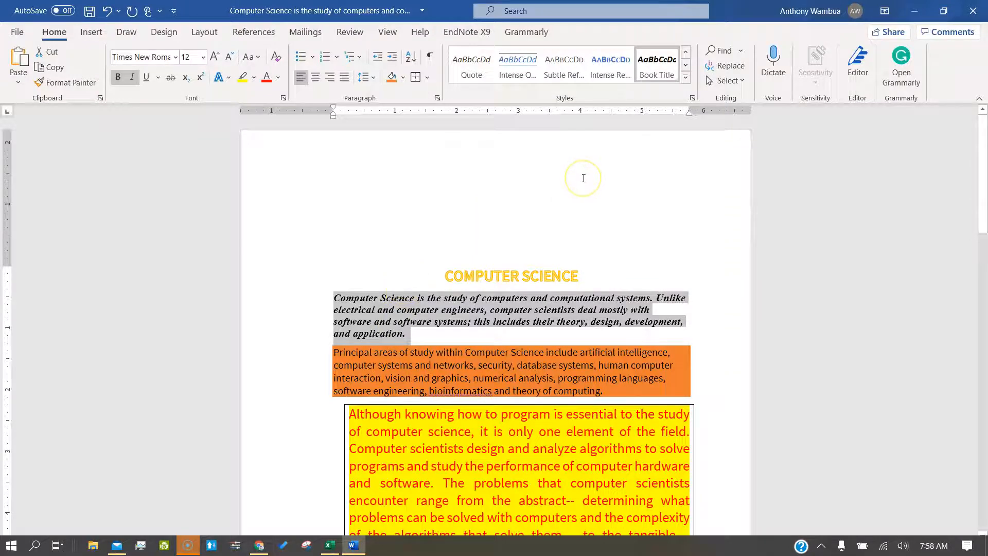
{"action": "scroll", "coordinate": [584, 178], "scroll_direction": "down", "scroll_amount": 8}
{"action": "scroll", "coordinate": [584, 177], "scroll_direction": "up", "scroll_amount": 6}
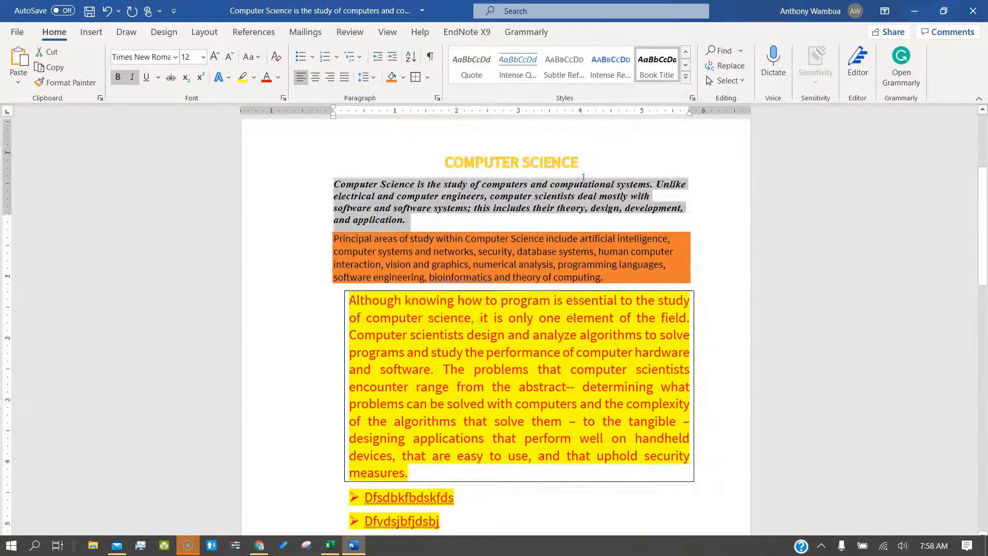
{"action": "scroll", "coordinate": [583, 177], "scroll_direction": "up", "scroll_amount": 3}
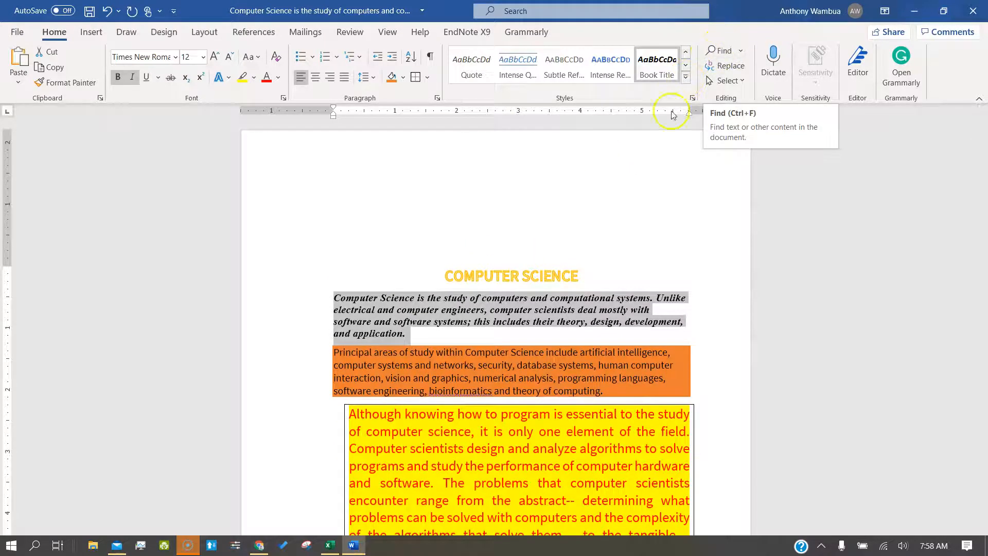
Step: Search the document for 'software' in the Navigation pane
{"action": "left_click", "coordinate": [717, 53]}
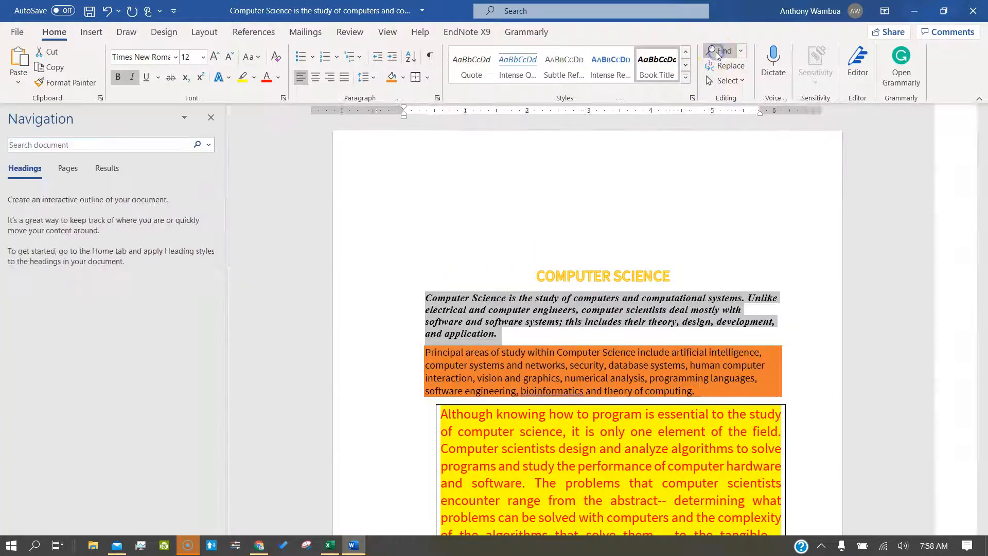
{"action": "key", "text": "BackSpace"}
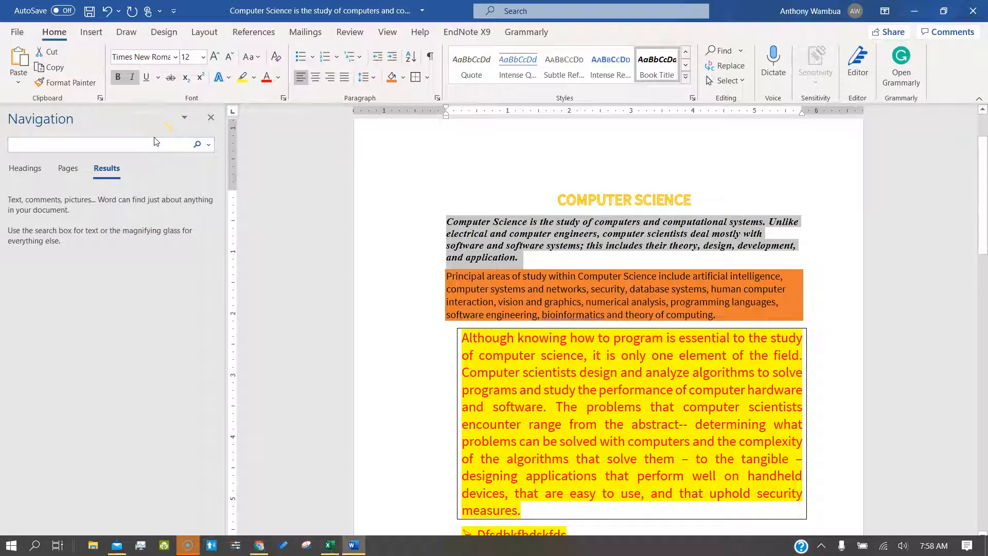
{"action": "type", "text": "SOFT"}
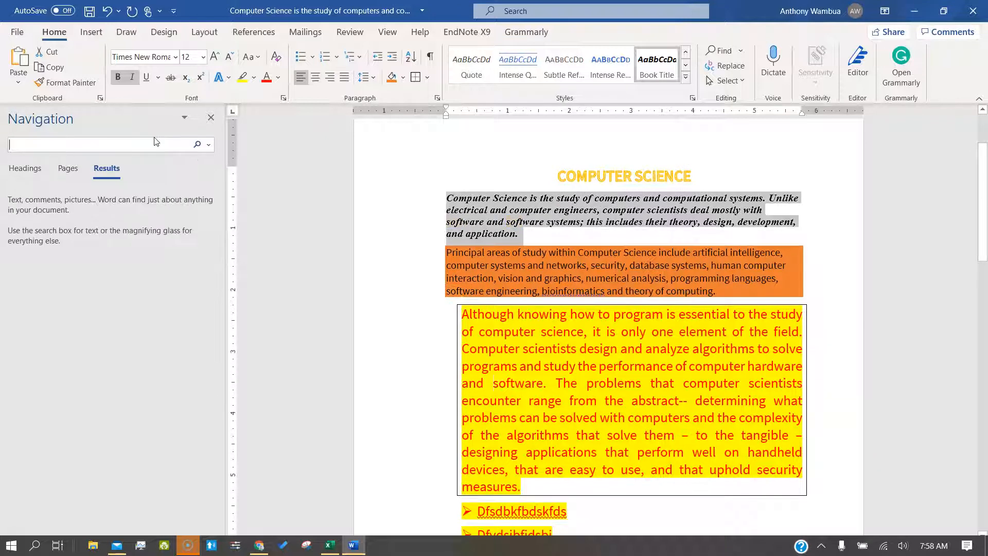
{"action": "type", "text": "softwa"}
{"action": "key", "text": "BackSpace"}
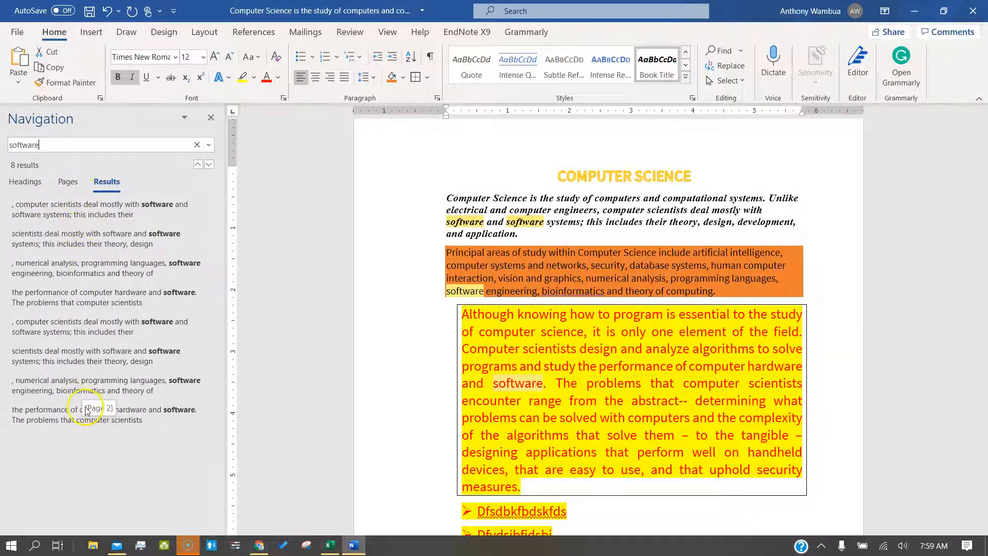
Step: Step through all 8 'software' matches, then bring up the Replace settings
{"action": "left_click", "coordinate": [67, 205]}
{"action": "left_click", "coordinate": [73, 260]}
{"action": "left_click", "coordinate": [78, 302]}
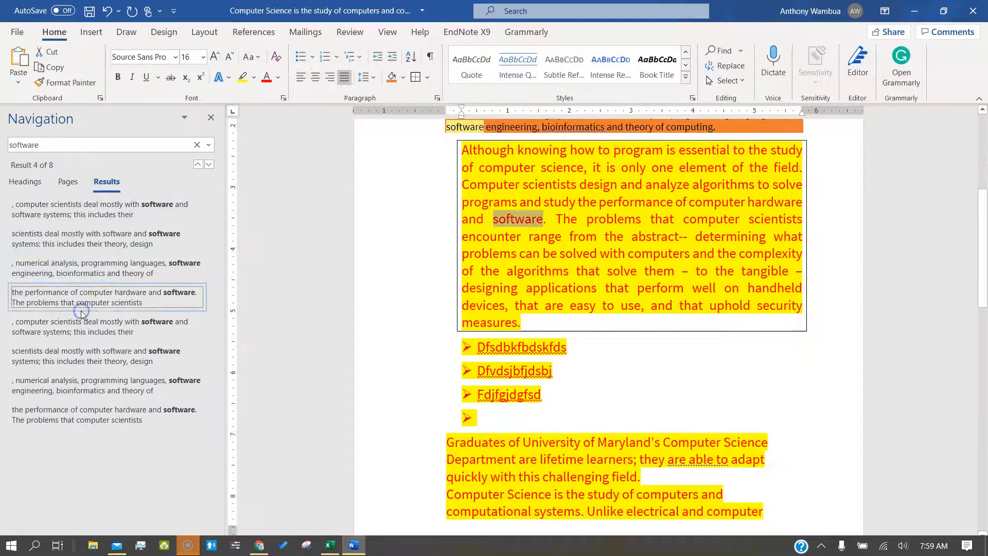
{"action": "left_click", "coordinate": [82, 325]}
{"action": "left_click", "coordinate": [87, 361]}
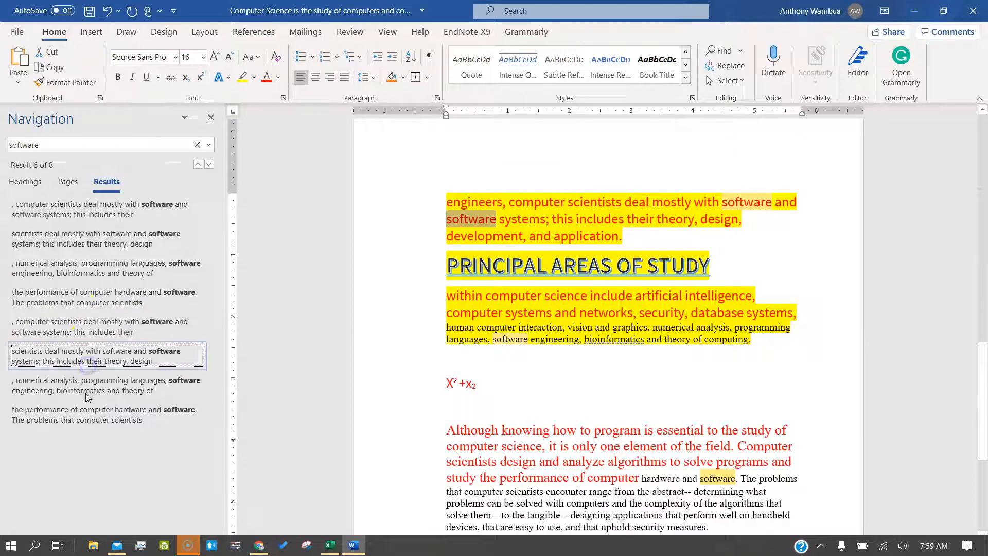
{"action": "left_click", "coordinate": [87, 397]}
{"action": "left_click", "coordinate": [87, 412]}
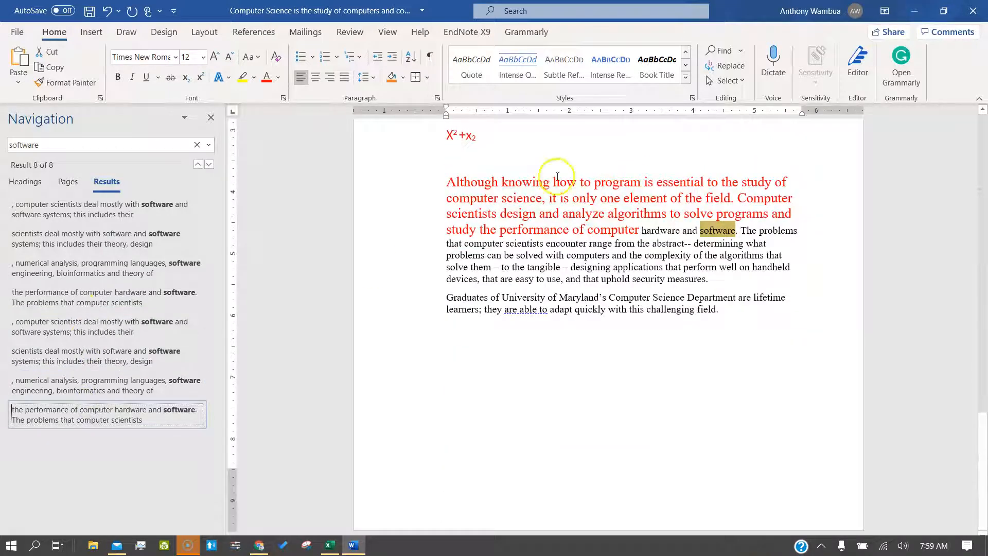
{"action": "left_click", "coordinate": [720, 67]}
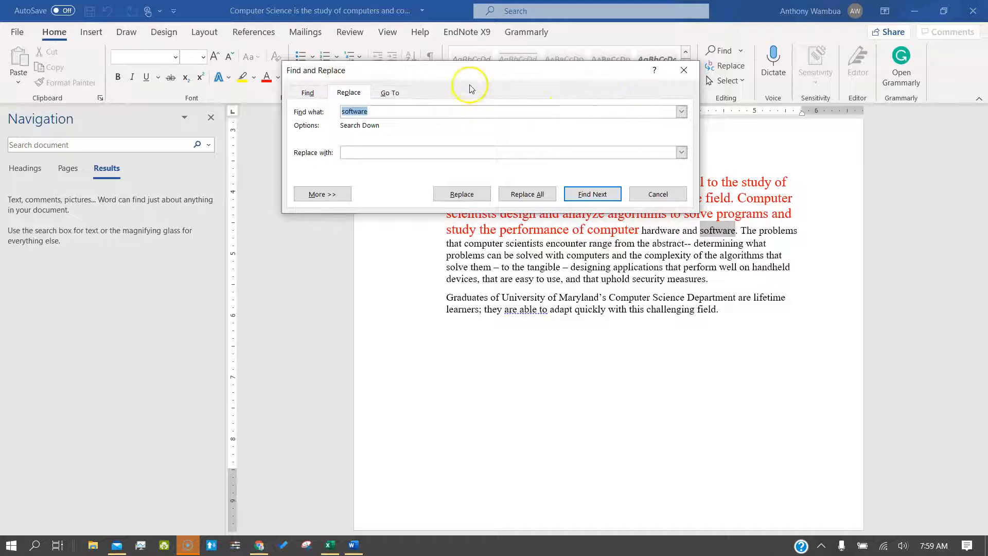
Step: Replace all 8 occurrences of 'software' with 'program' and close Find and Replace
{"action": "left_click_drag", "start_coordinate": [454, 77], "coordinate": [223, 164]}
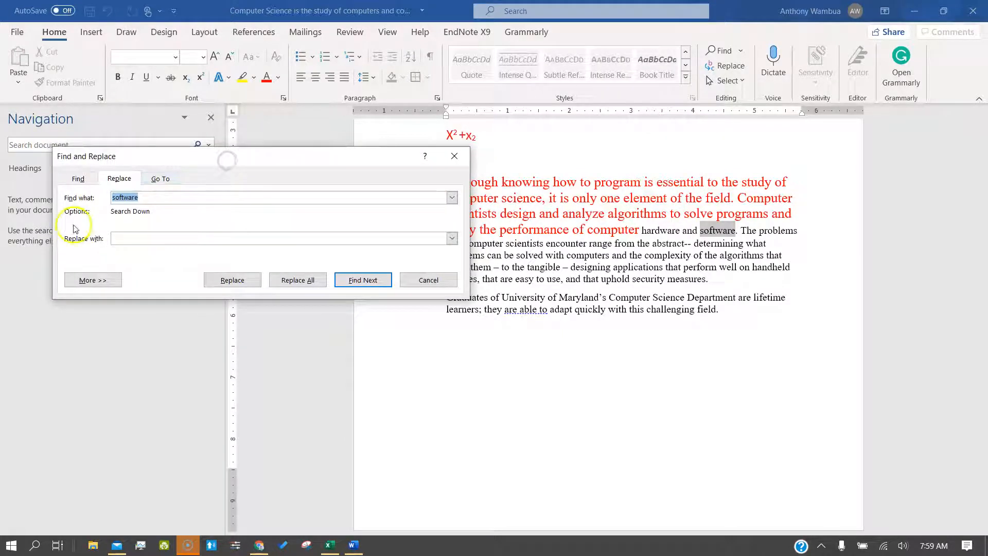
{"action": "left_click", "coordinate": [148, 197]}
{"action": "left_click", "coordinate": [137, 238]}
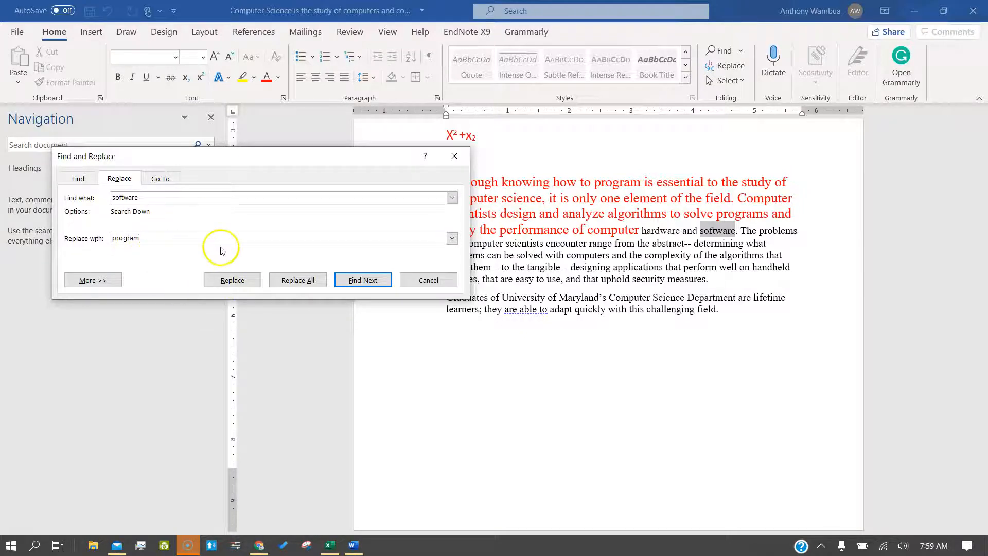
{"action": "left_click", "coordinate": [113, 281]}
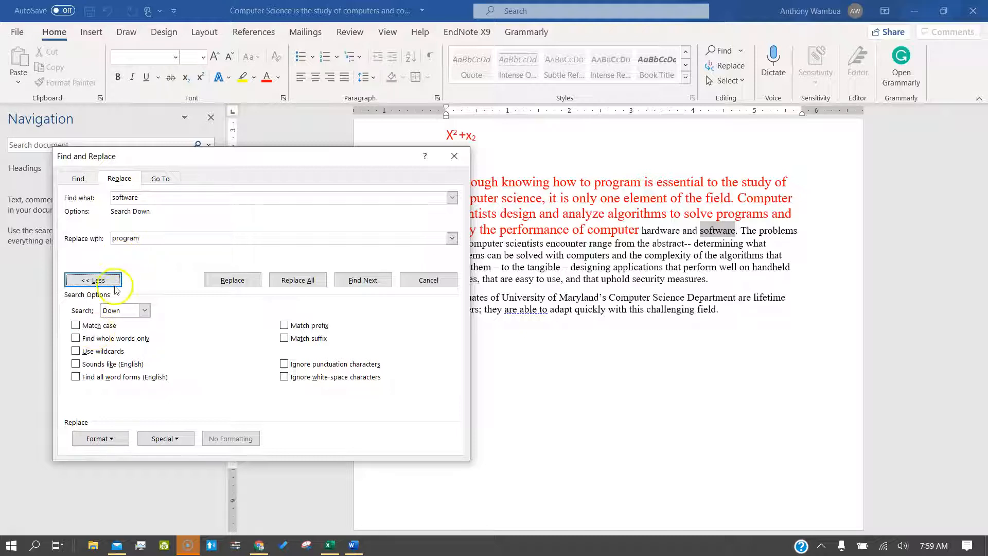
{"action": "left_click", "coordinate": [129, 197]}
{"action": "left_click", "coordinate": [128, 238]}
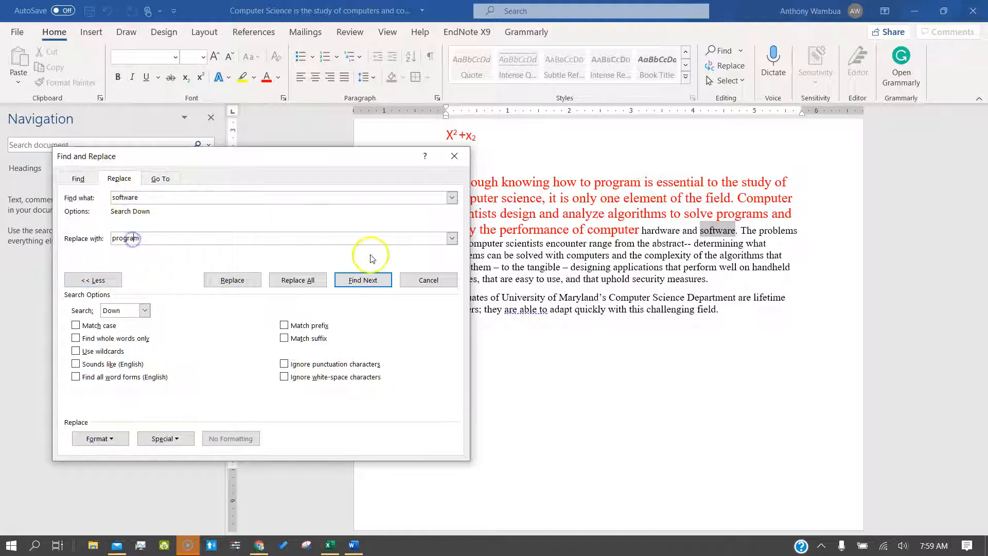
{"action": "left_click", "coordinate": [311, 282]}
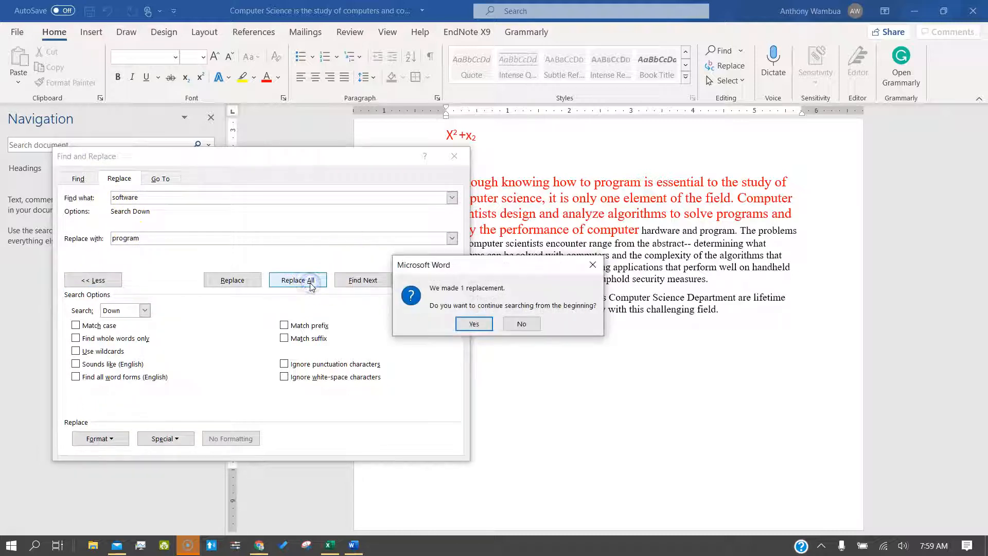
{"action": "left_click", "coordinate": [474, 323]}
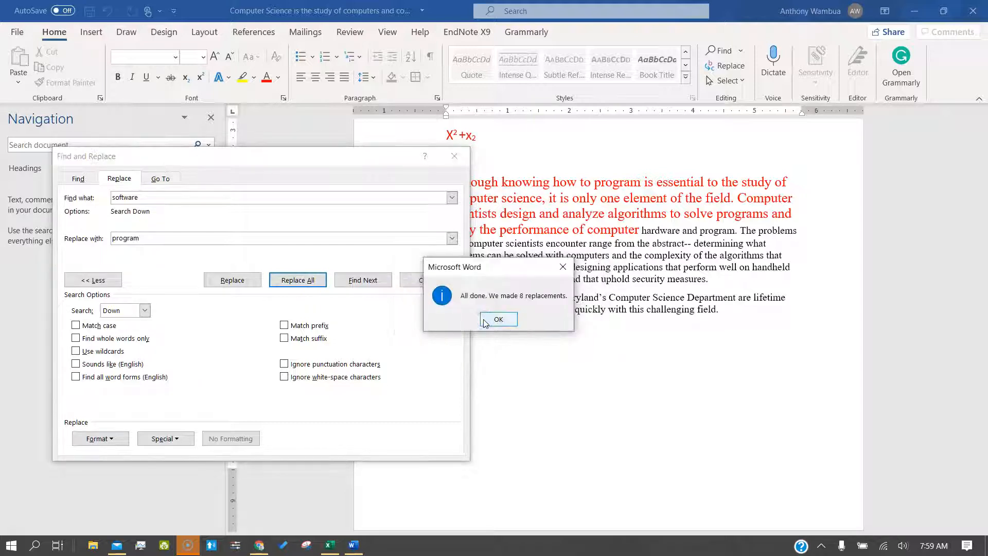
{"action": "left_click", "coordinate": [498, 319]}
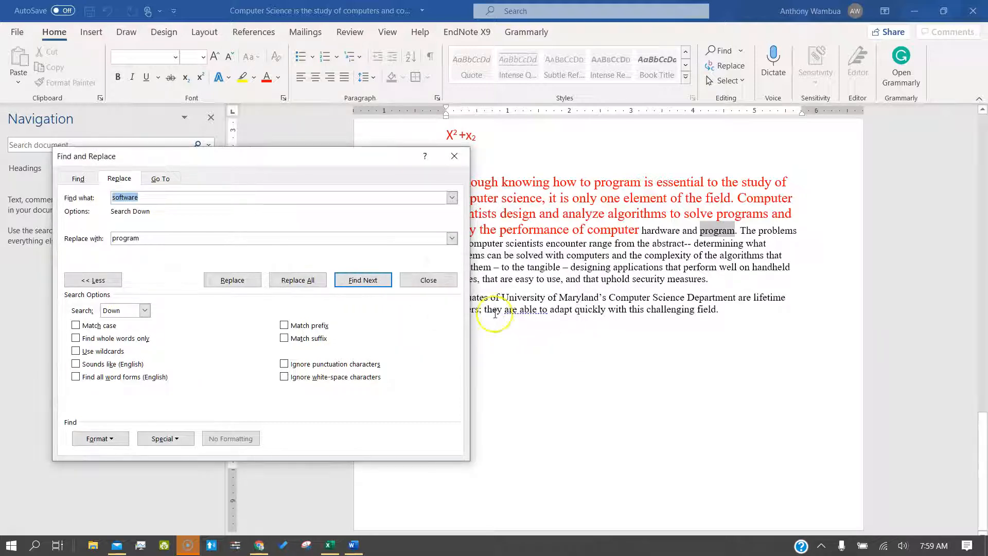
{"action": "left_click", "coordinate": [454, 156]}
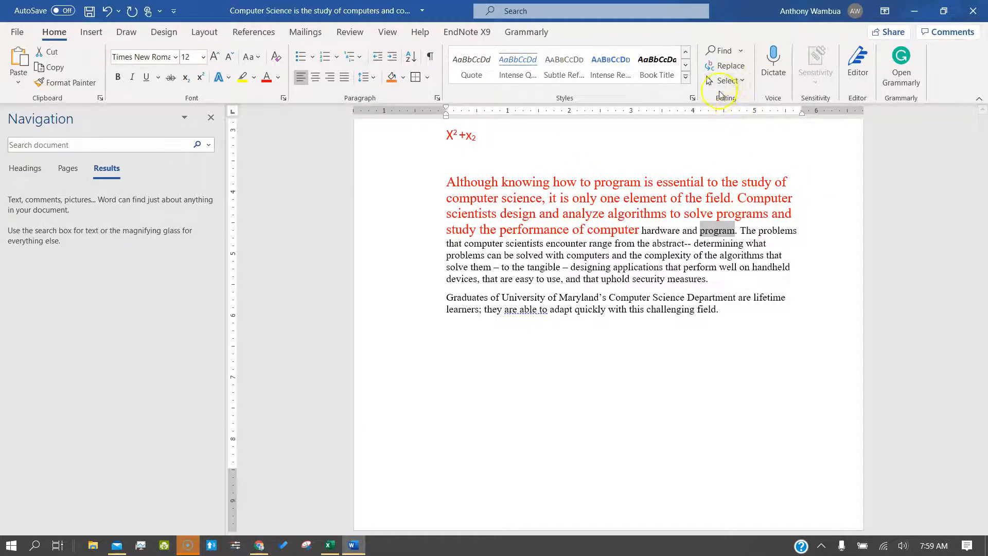
Step: Delete the X²+x₂ formula line and re-search 'softw' to confirm none remain
{"action": "left_click", "coordinate": [720, 50]}
{"action": "key", "text": "BackSpace"}
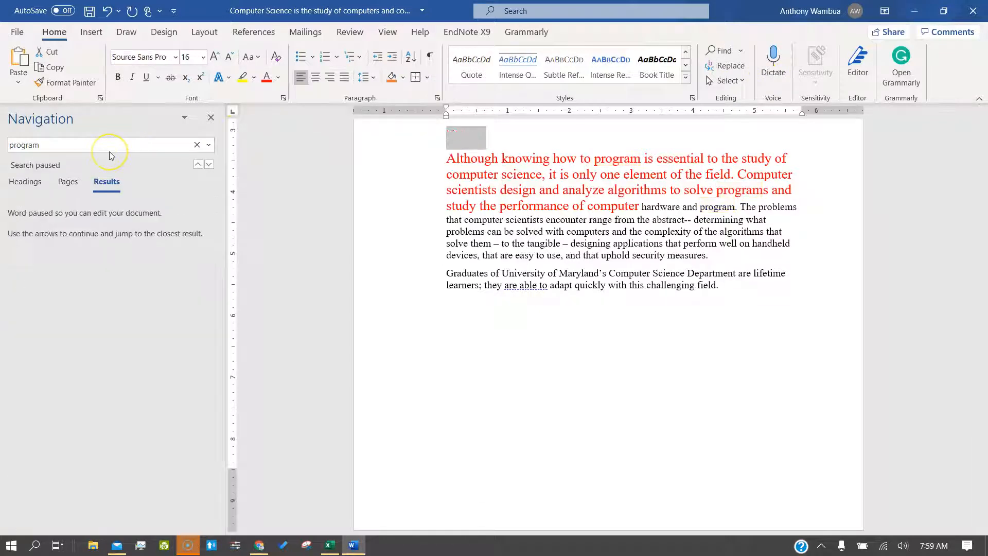
{"action": "left_click", "coordinate": [110, 140]}
{"action": "type", "text": "sp"}
{"action": "key", "text": "BackSpace"}
{"action": "type", "text": "o"}
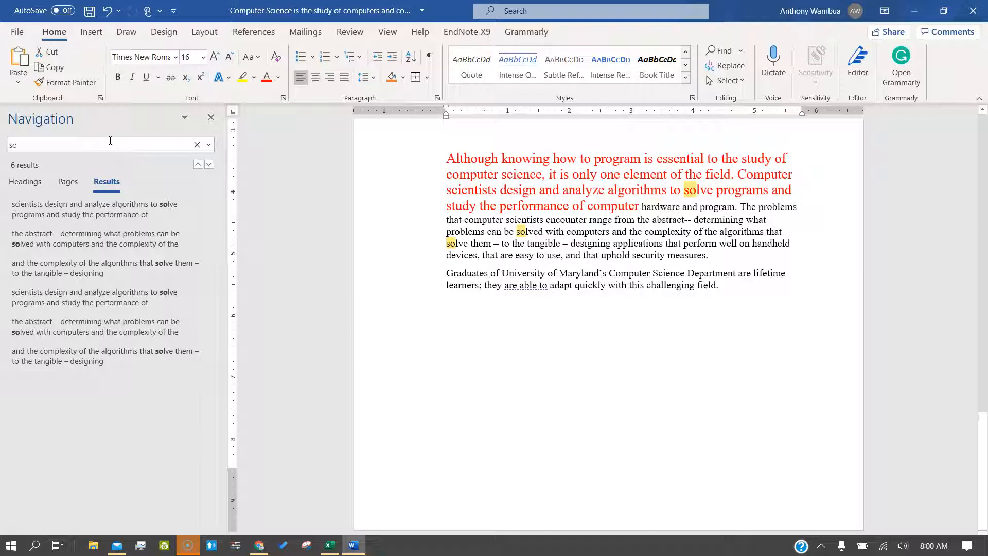
{"action": "left_click", "coordinate": [110, 140]}
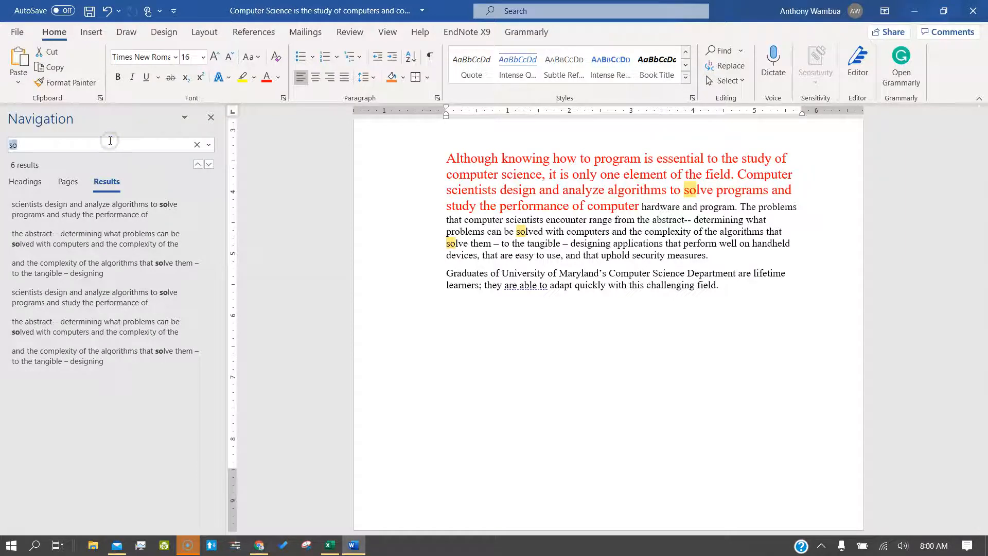
{"action": "type", "text": "softw"}
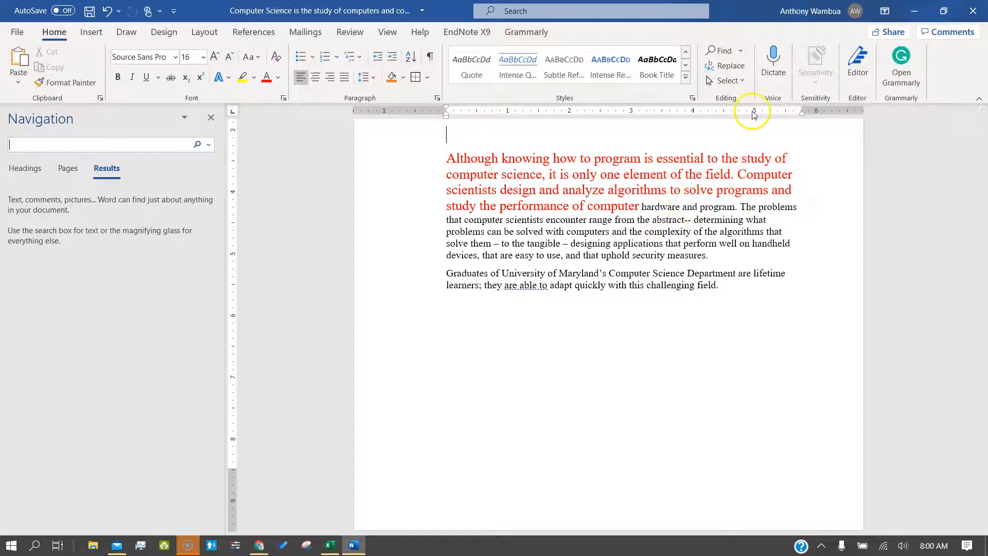
{"action": "left_click", "coordinate": [731, 297]}
Step: Dictate a new final line saying today's class is recorded online, then close dictation
{"action": "key", "text": "Return"}
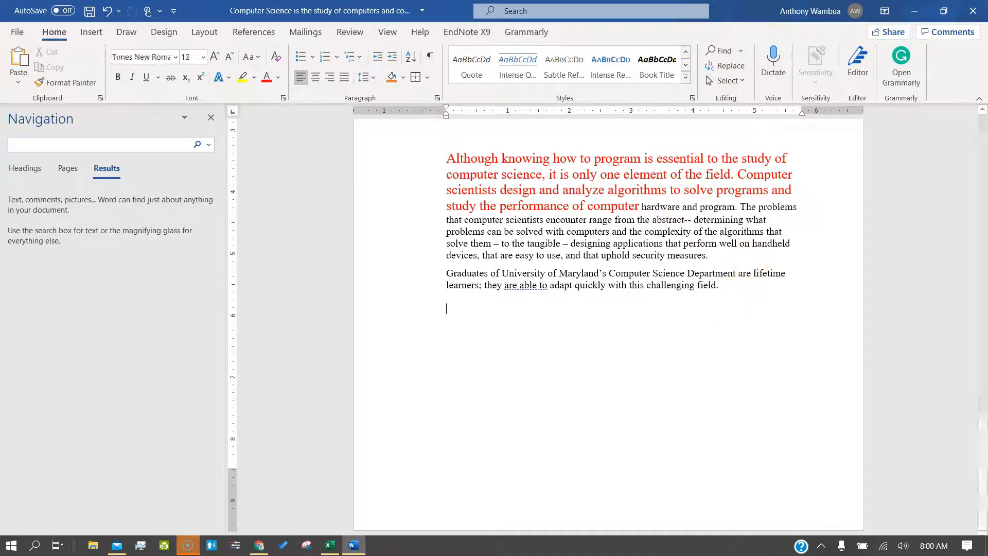
{"action": "left_click", "coordinate": [778, 75]}
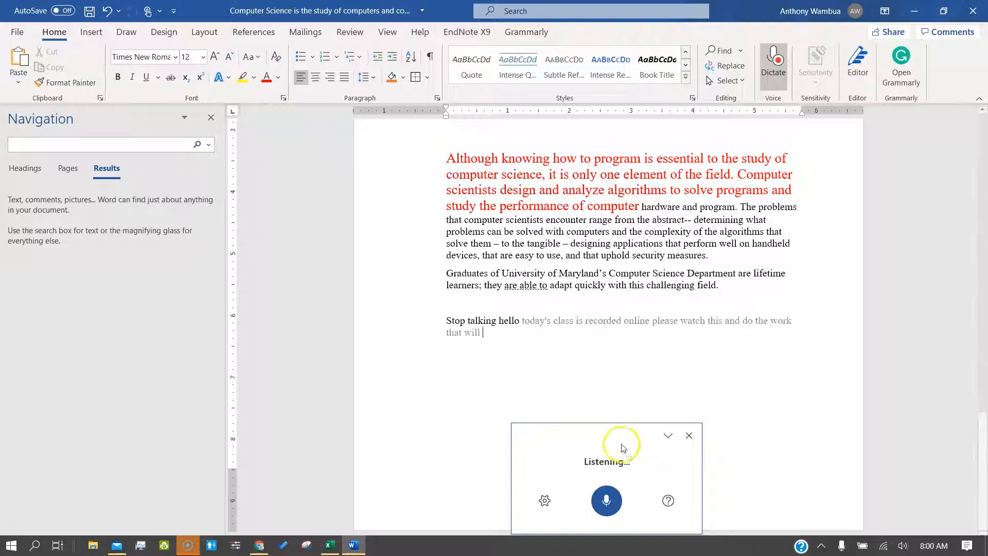
{"action": "left_click", "coordinate": [608, 497]}
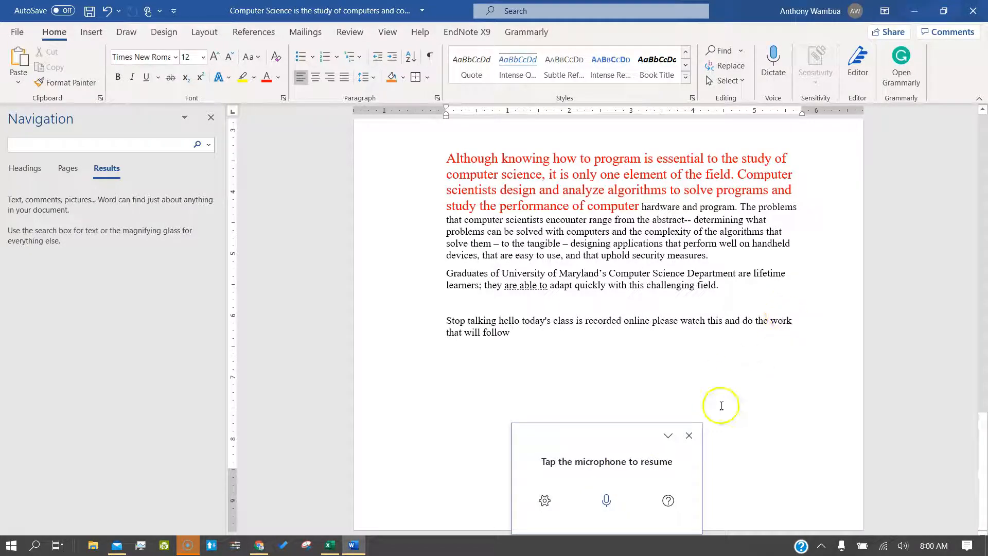
{"action": "left_click", "coordinate": [689, 437]}
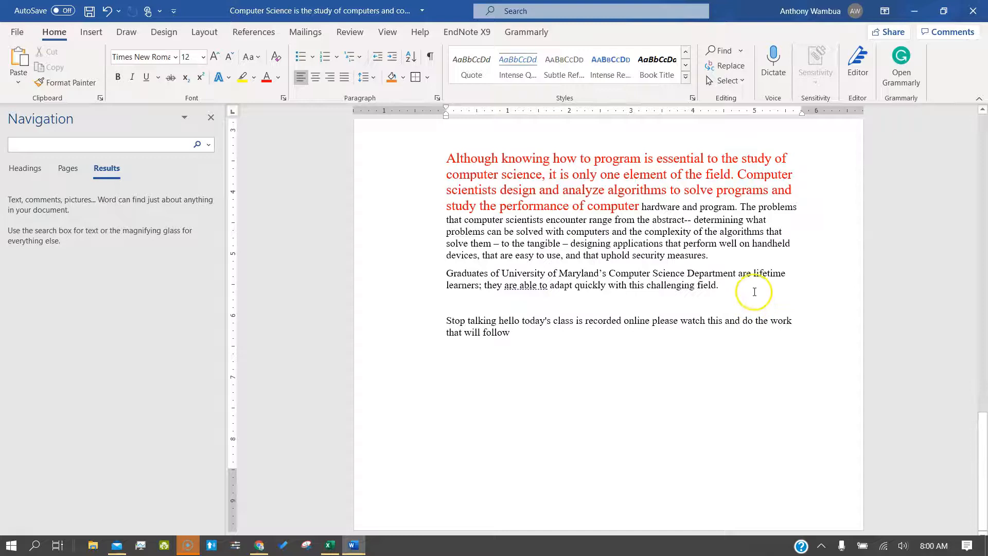